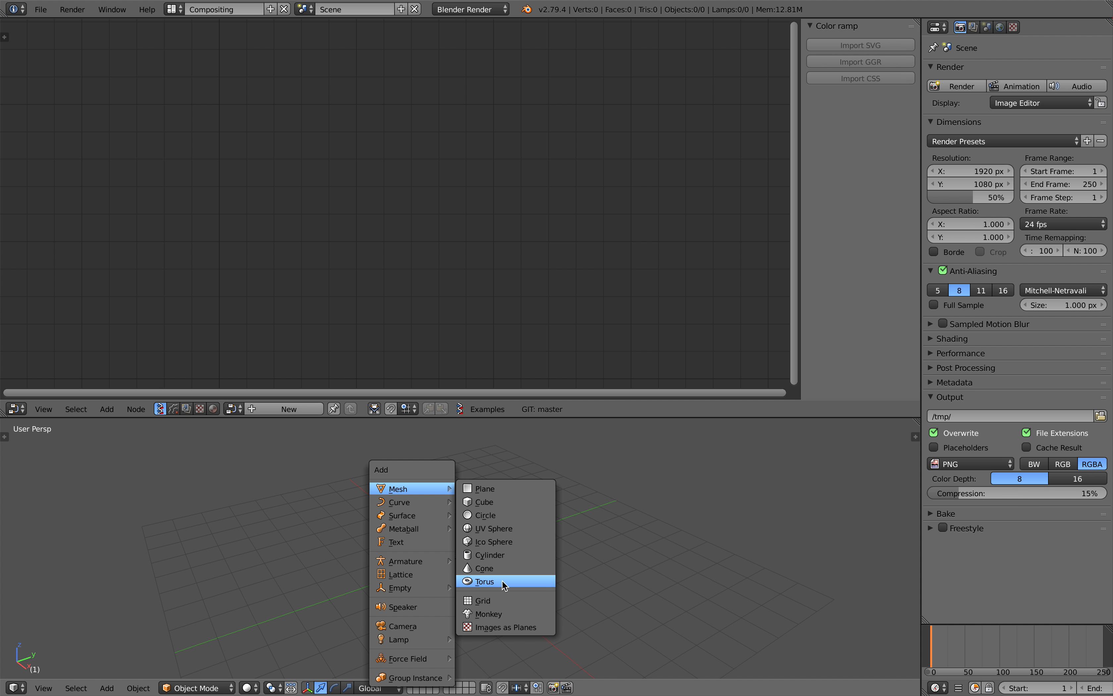
Add a grid mesh to the scene and inspect its subdivisions in Edit Mode before returning to Object Mode
left_click(496, 600)
middle_click_drag(495, 589, 517, 532)
key("Tab")
left_click(614, 534)
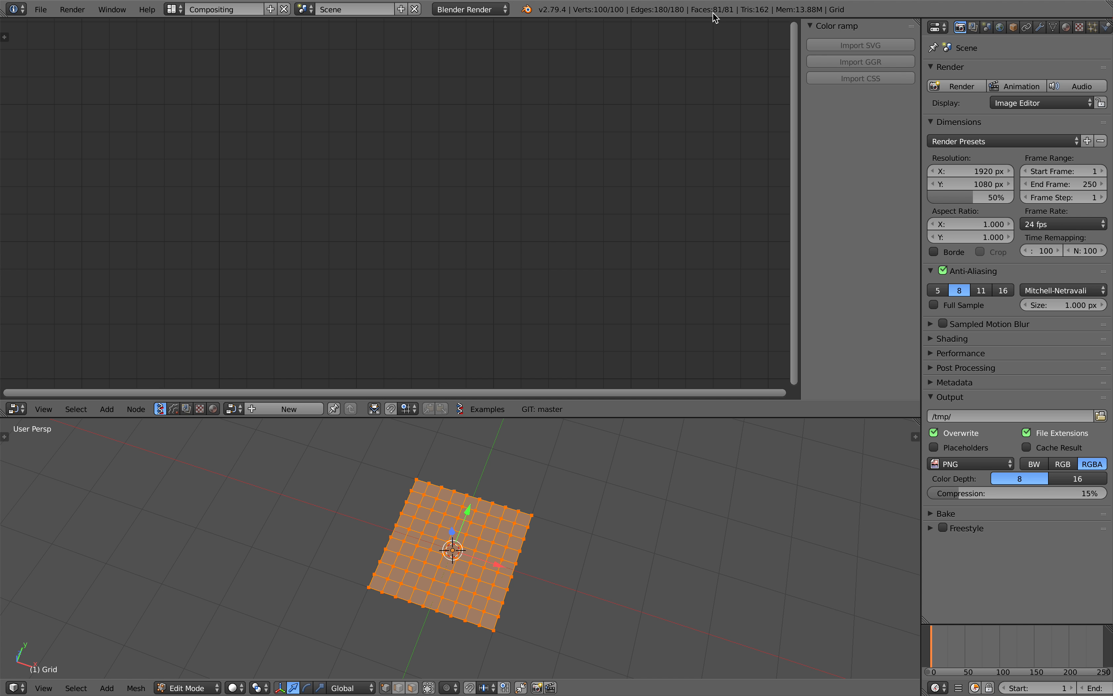
middle_click_drag(548, 428, 550, 458)
key("Tab")
left_click(498, 462)
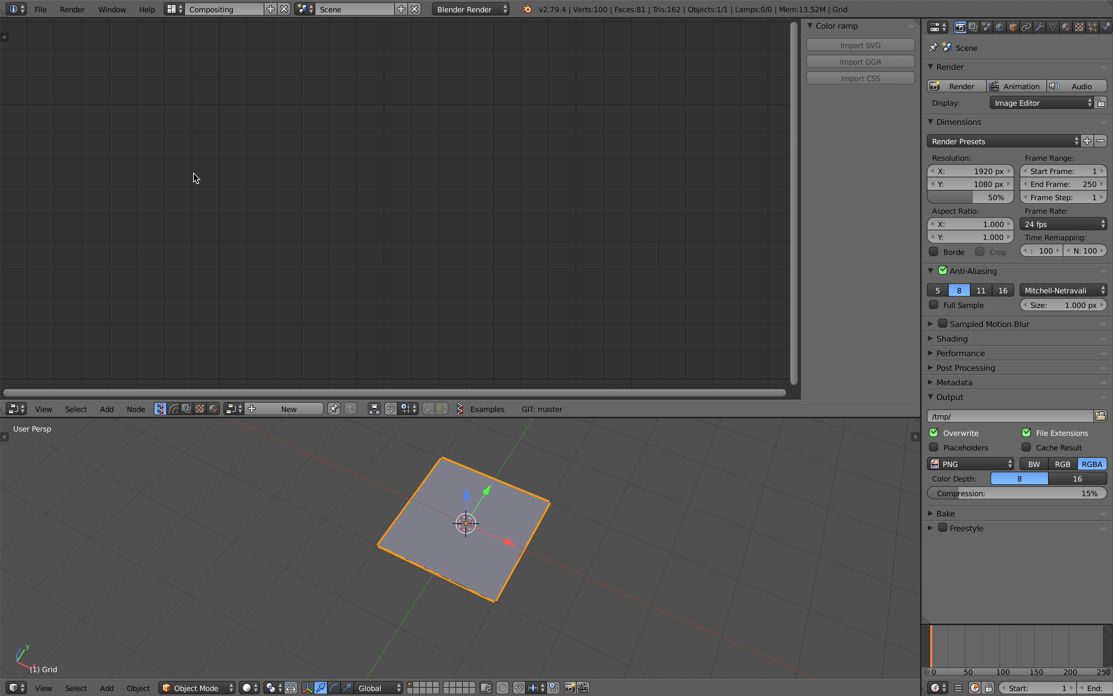
Save the file to the Desktop as select_vertices_of_grid_001.blend
left_click(41, 10)
left_click(68, 124)
left_click(183, 59)
type("select_vertices_of_grifd.blend")
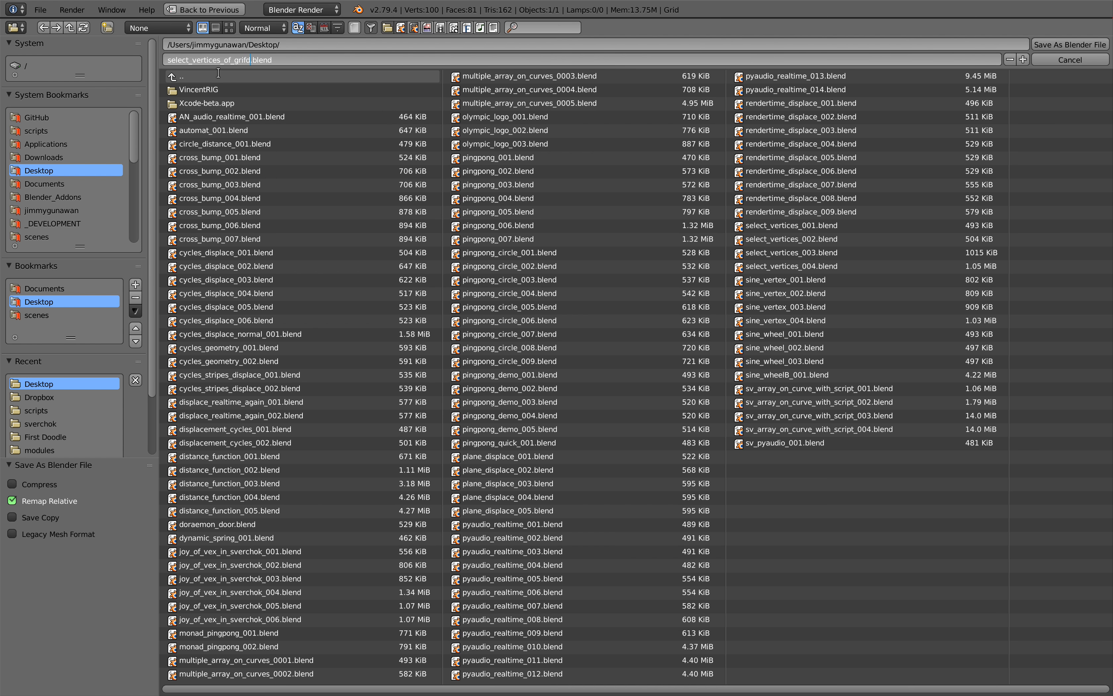
key("Return")
Create a new Sverchok node tree and add a Select Object Vertices node to it
left_click(286, 409)
key("shift+a")
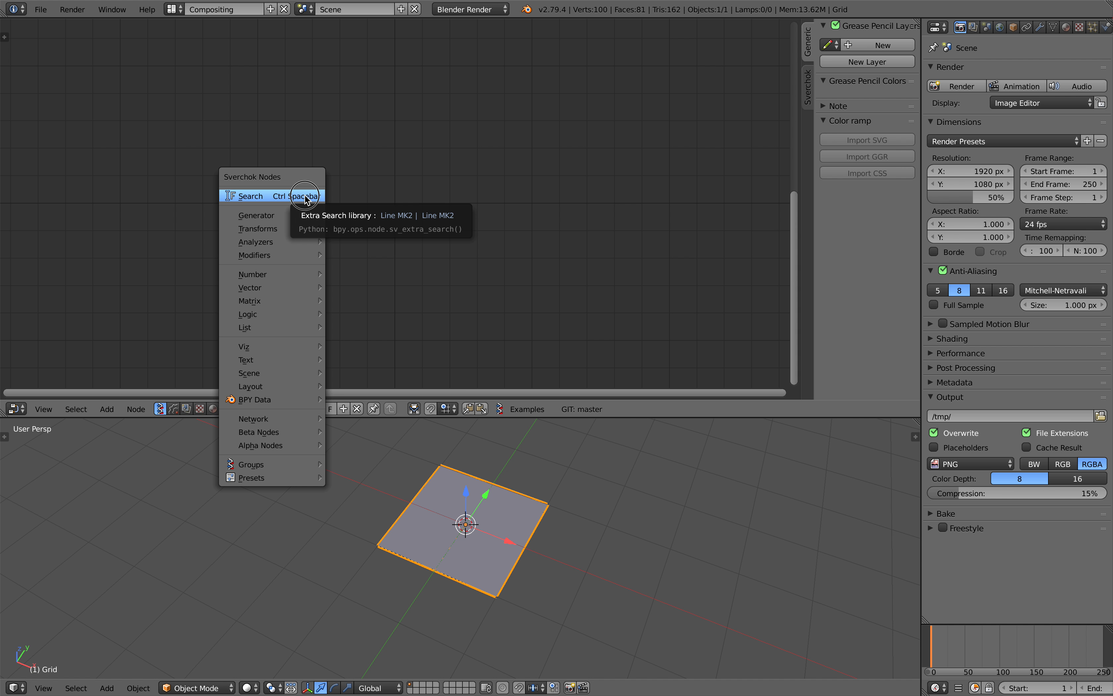
left_click(305, 198)
type("sele")
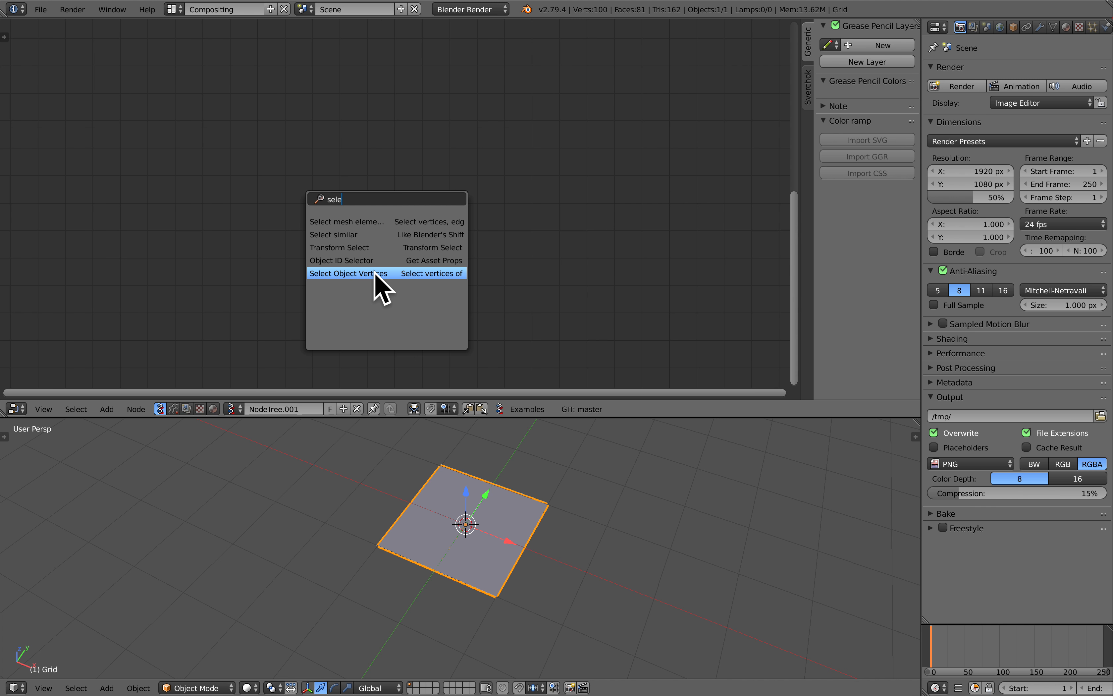
left_click(351, 275)
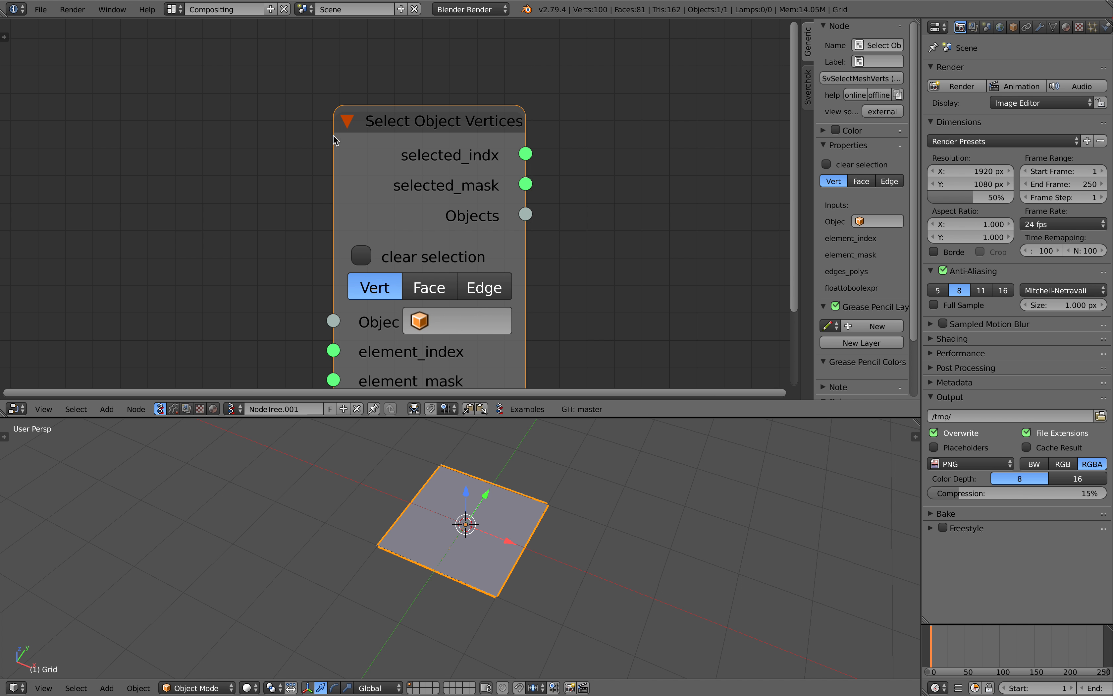
scroll(365, 142, "down", 2)
left_click(371, 144)
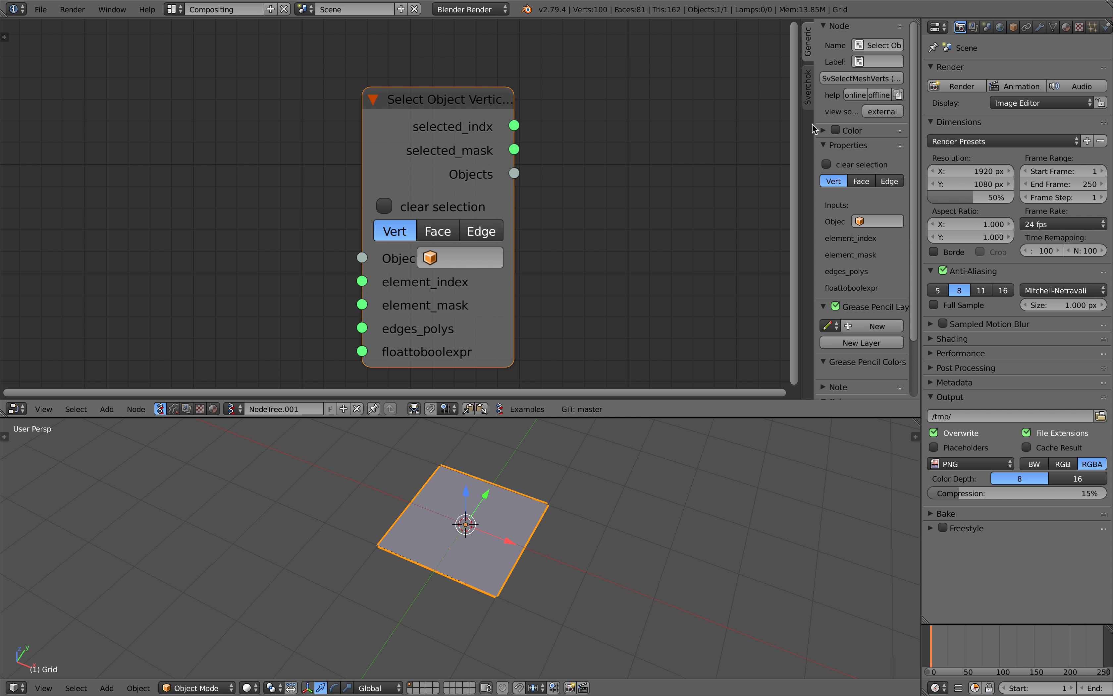
Hide the node editor's properties sidebar and set Grid as the object of the Select Object Vertices node
key("n")
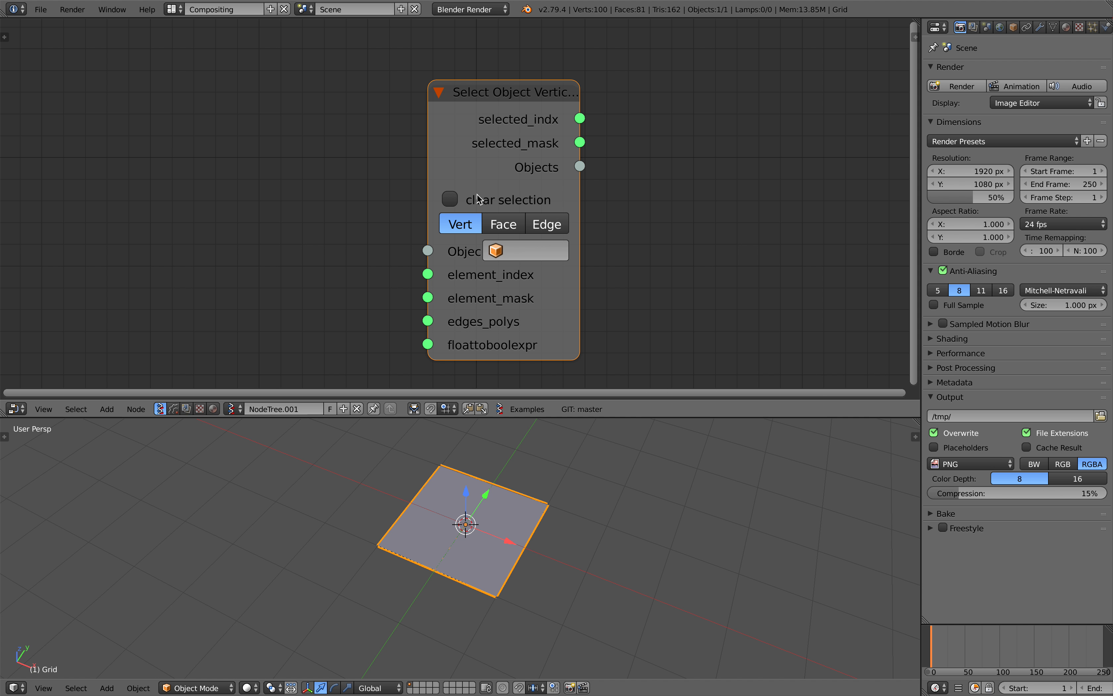
left_click_drag(511, 108, 499, 103)
left_click_drag(566, 176, 634, 177)
scroll(636, 244, "down", 1)
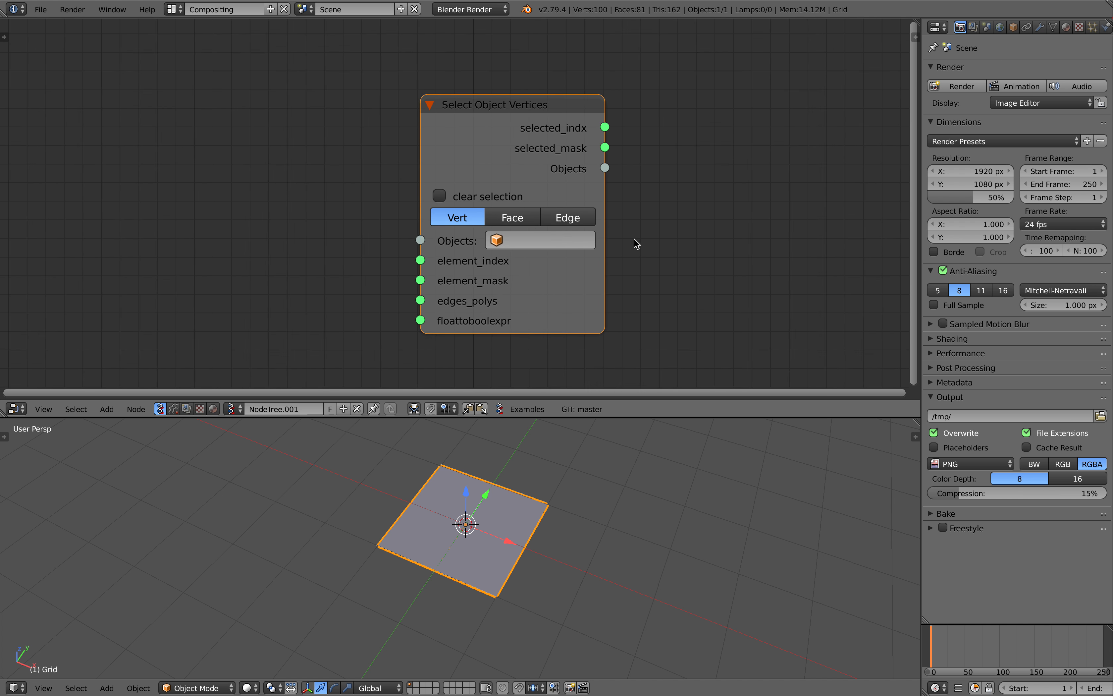
left_click(549, 239)
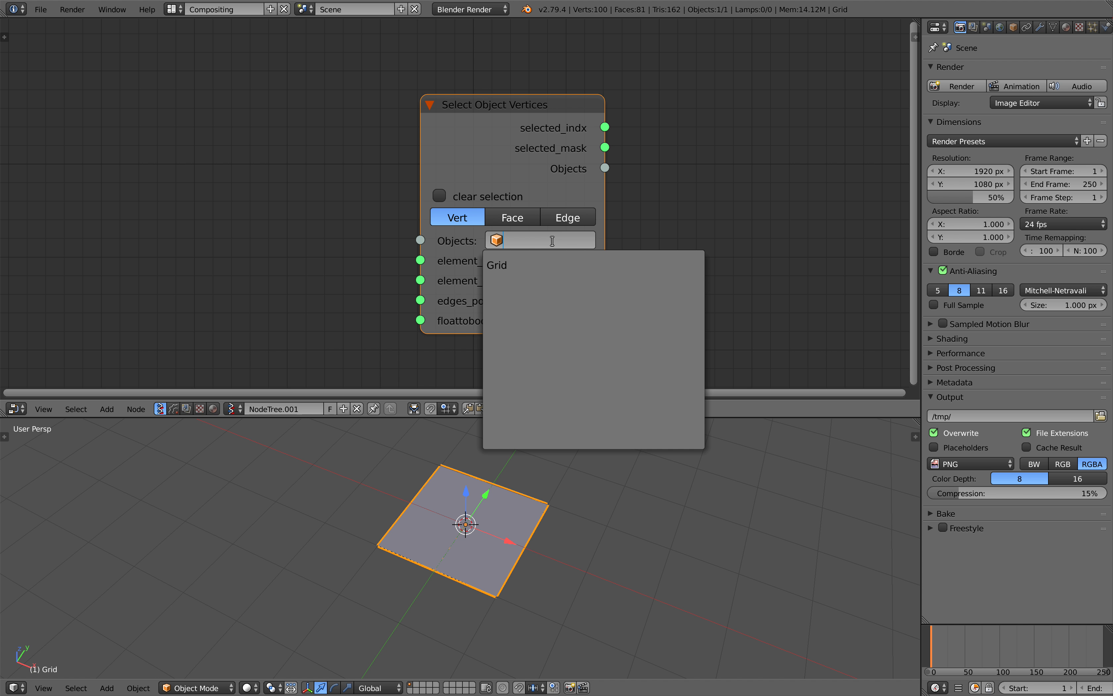
left_click(531, 261)
key("g")
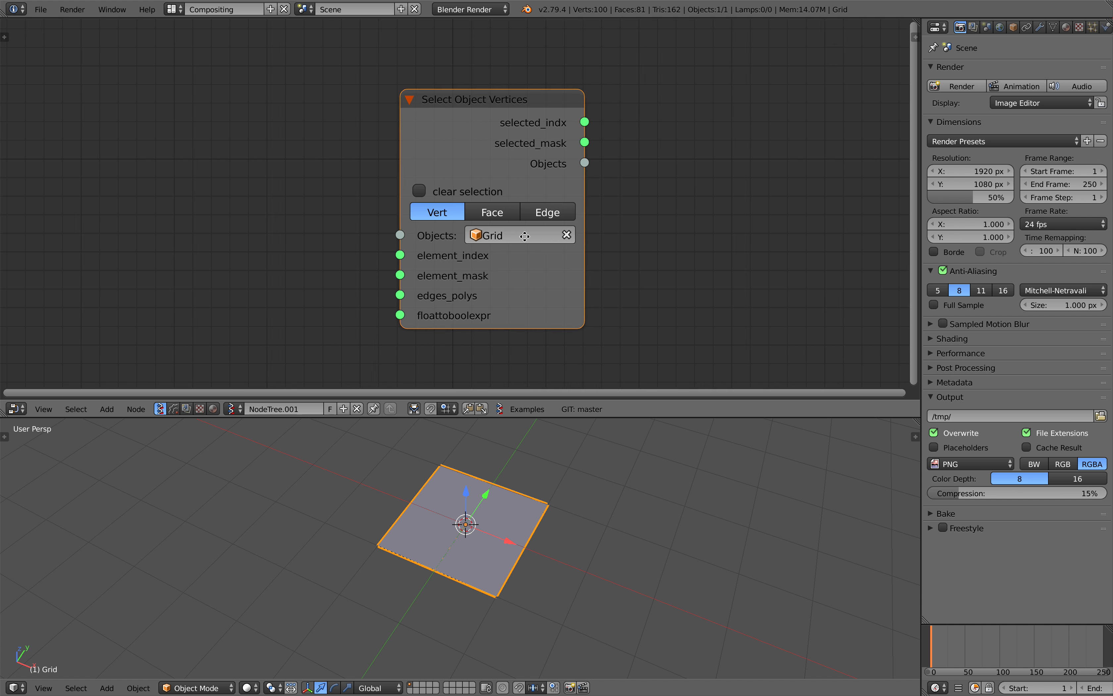
left_click(458, 219)
middle_click_drag(462, 472, 473, 488)
middle_click_drag(443, 261, 450, 267)
middle_click_drag(615, 205, 584, 200)
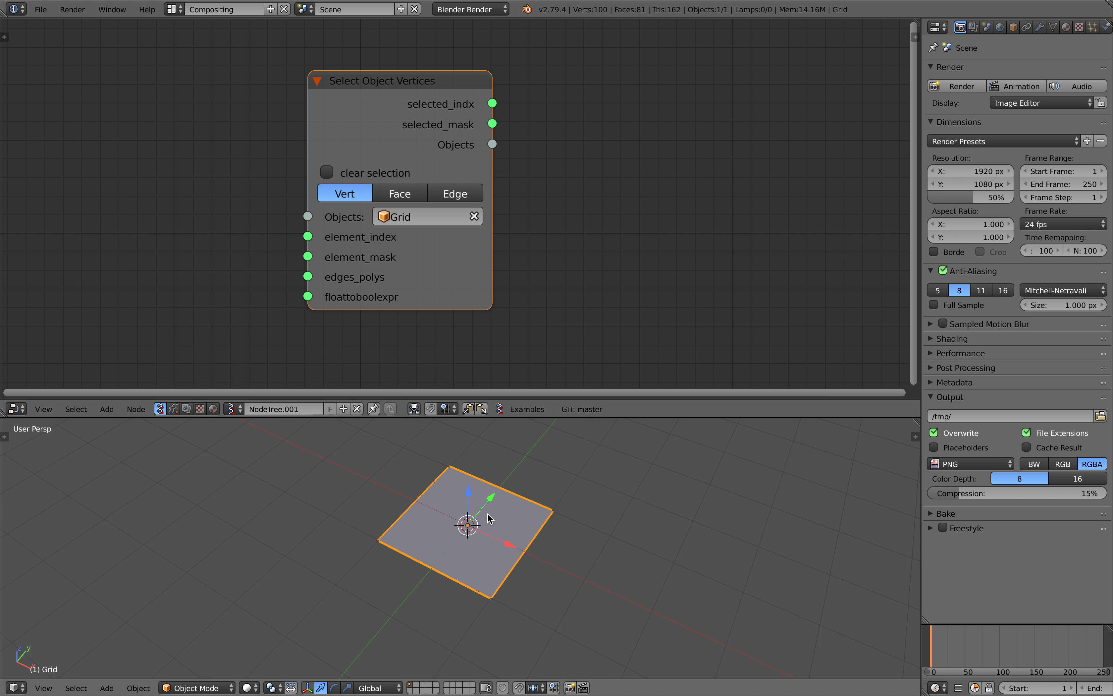
Add a Viewer Index node well to the right of the Select Object Vertices node
key("shift+a")
left_click(627, 192)
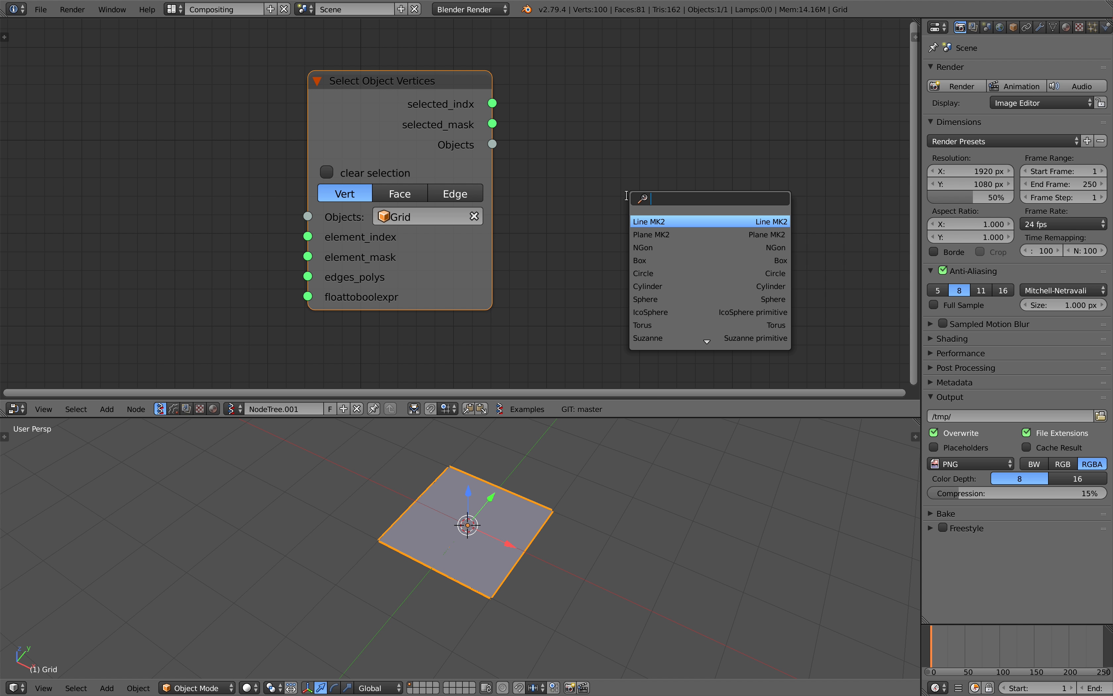
type("viewer i")
key("Return")
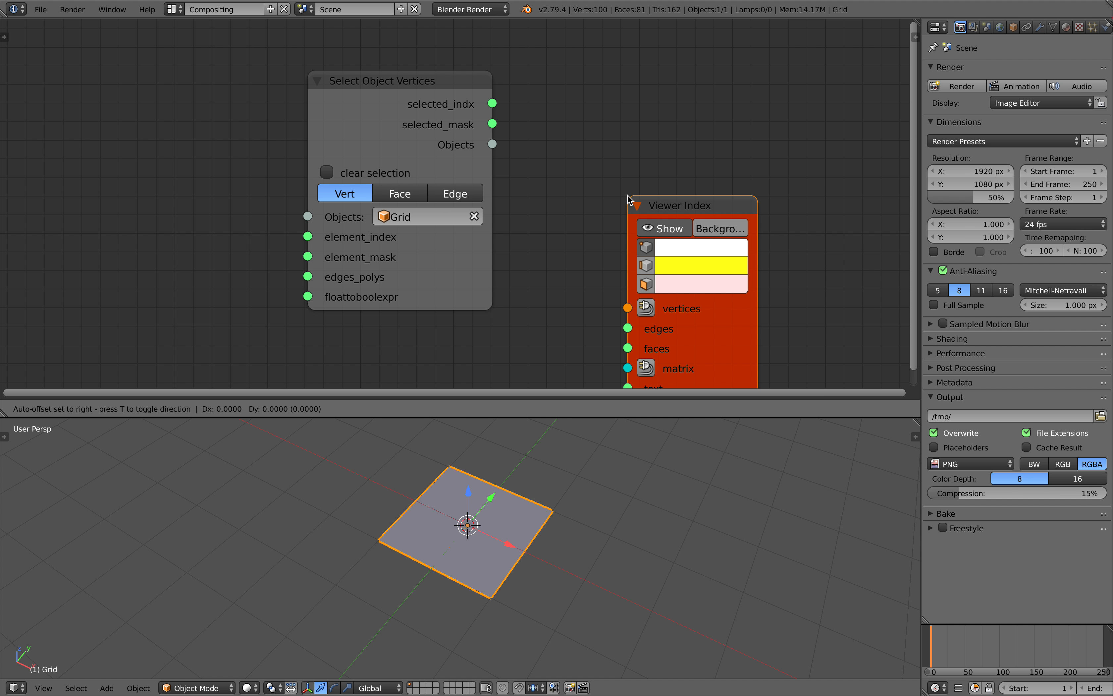
left_click(731, 85)
left_click_drag(460, 110, 437, 108)
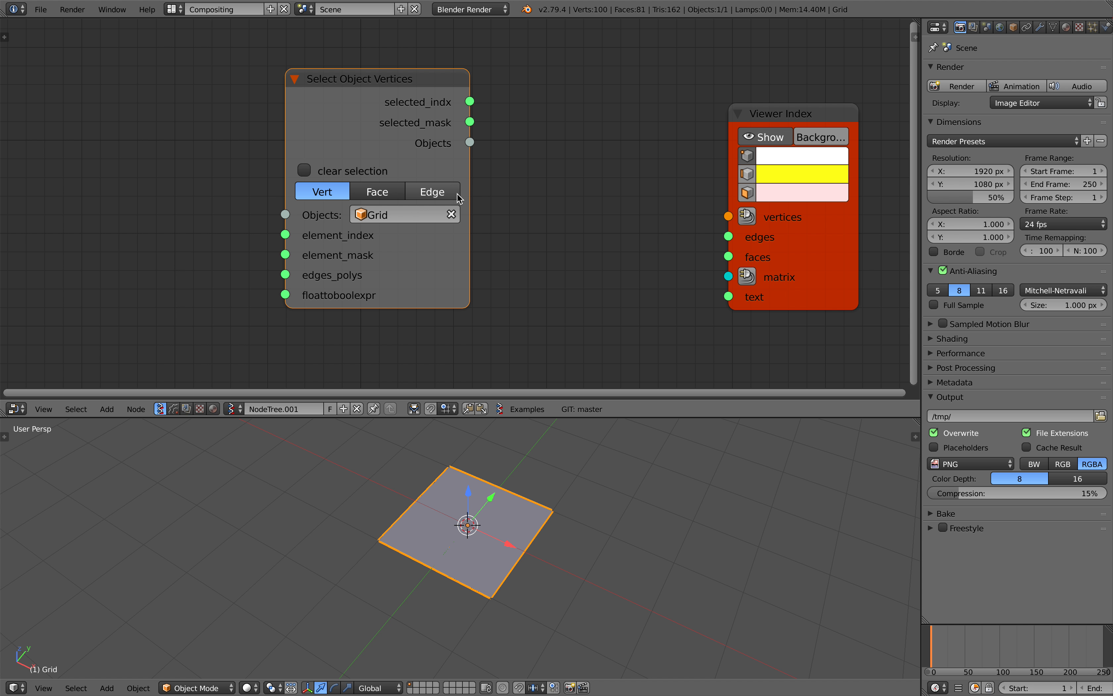
Add an Object ID Out MK2 node between the Select Object Vertices and Viewer Index nodes
middle_click_drag(531, 177, 488, 171)
key("shift+a")
left_click(504, 171)
type("object id out")
key("Return")
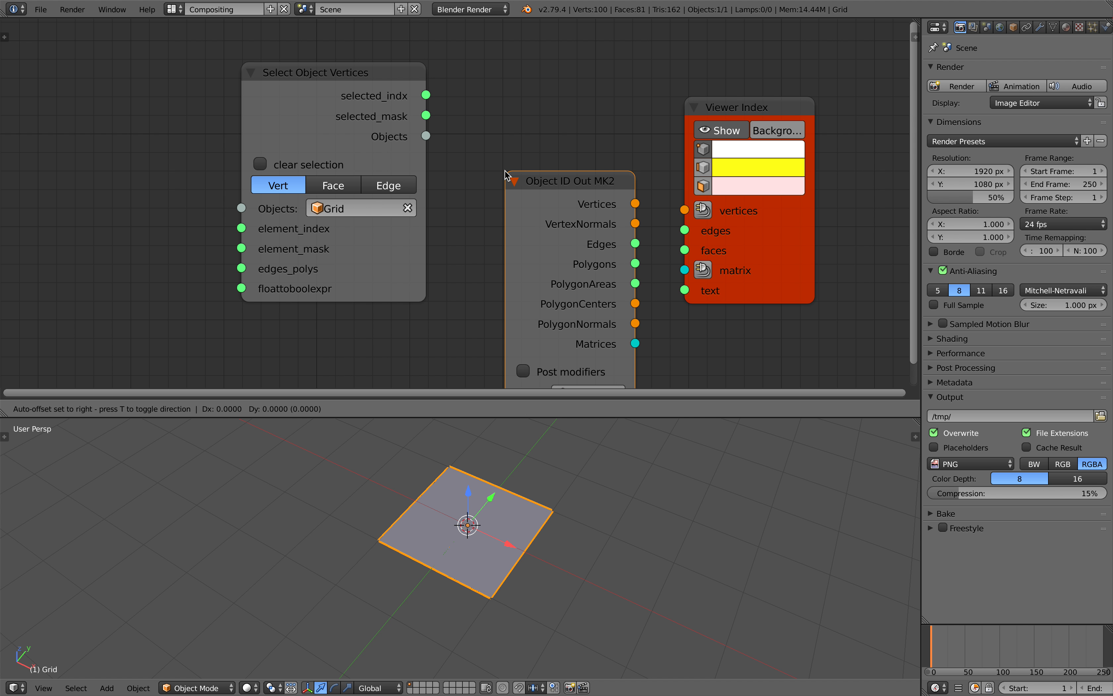
left_click(483, 61)
Connect Select Object Vertices' Objects output to Object ID Out MK2, and its Vertices output to Viewer Index's vertices input
left_click_drag(342, 129, 301, 133)
left_click_drag(384, 141, 480, 283)
left_click_drag(547, 71, 519, 87)
left_click_drag(585, 110, 680, 208)
left_click_drag(743, 235, 759, 234)
scroll(542, 537, "up", 3)
middle_click_drag(506, 516, 533, 538)
scroll(532, 537, "down", 1)
middle_click_drag(386, 468, 394, 475, "shift")
Save over the current file and enlarge the 3D viewport area around the numbered grid
key("ctrl+s")
left_click(394, 474)
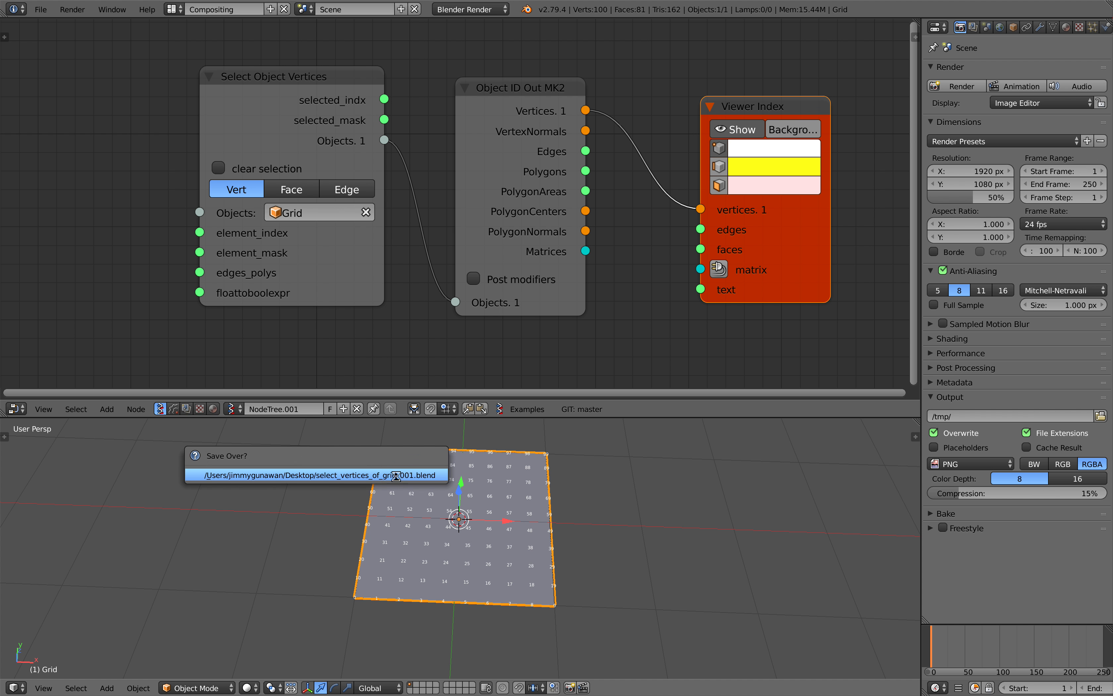
scroll(488, 529, "up", 1)
left_click_drag(631, 417, 631, 363)
scroll(541, 430, "up", 1)
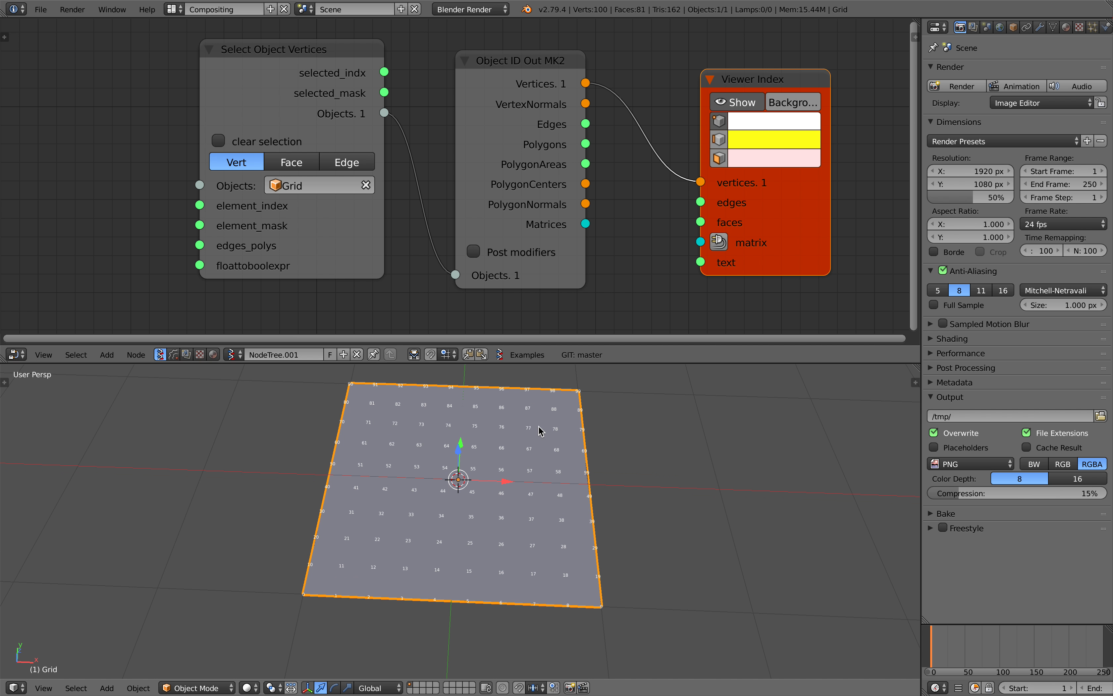
left_click(311, 594)
left_click(589, 397)
key("ctrl+s")
left_click(588, 399)
Add a Range Int node left of the Select Object Vertices node and switch it to Count mode
scroll(545, 146, "down", 2)
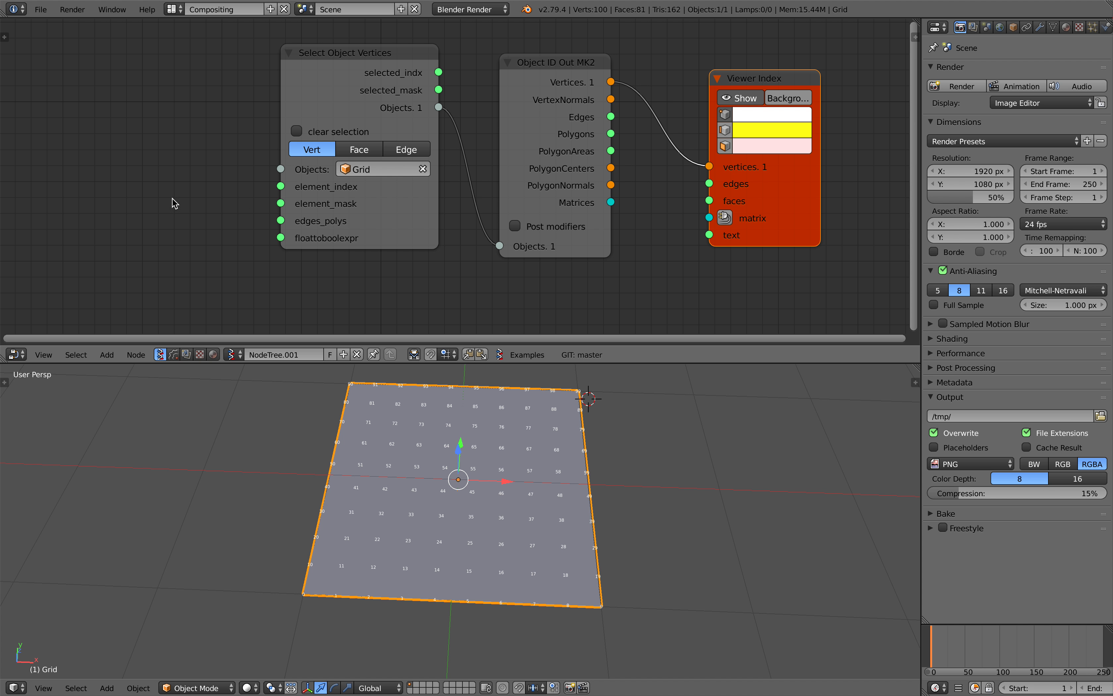
key("alt+space")
type("range int")
key("Return")
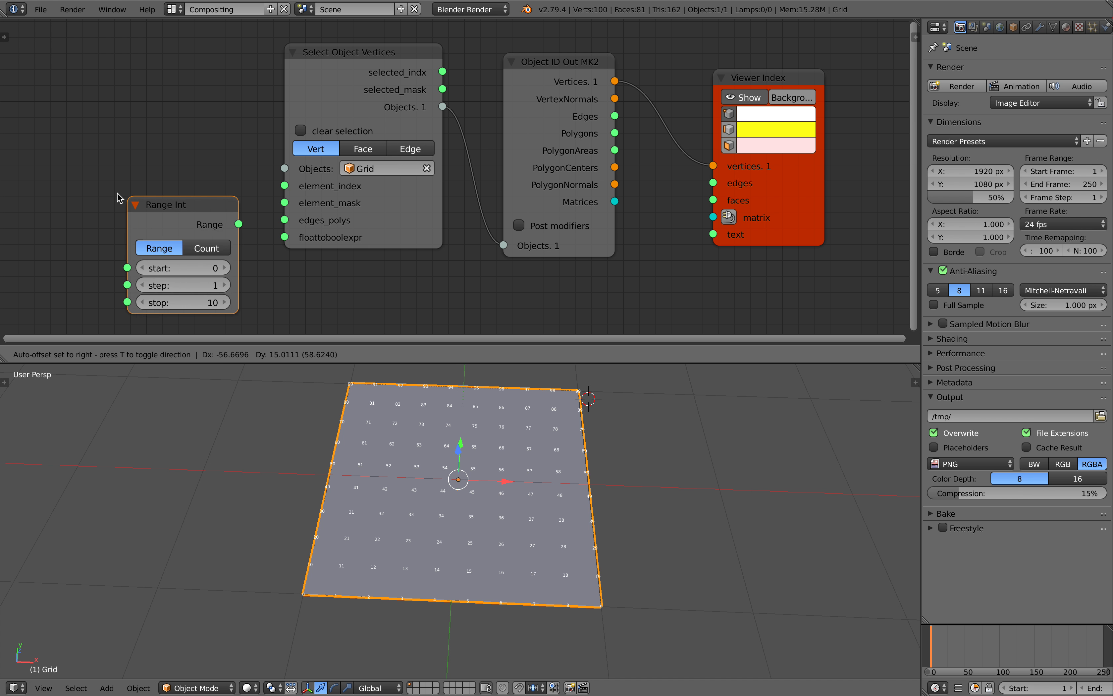
left_click(83, 186)
key("ctrl+s")
left_click(88, 188)
scroll(114, 222, "down", 1)
left_click(162, 221)
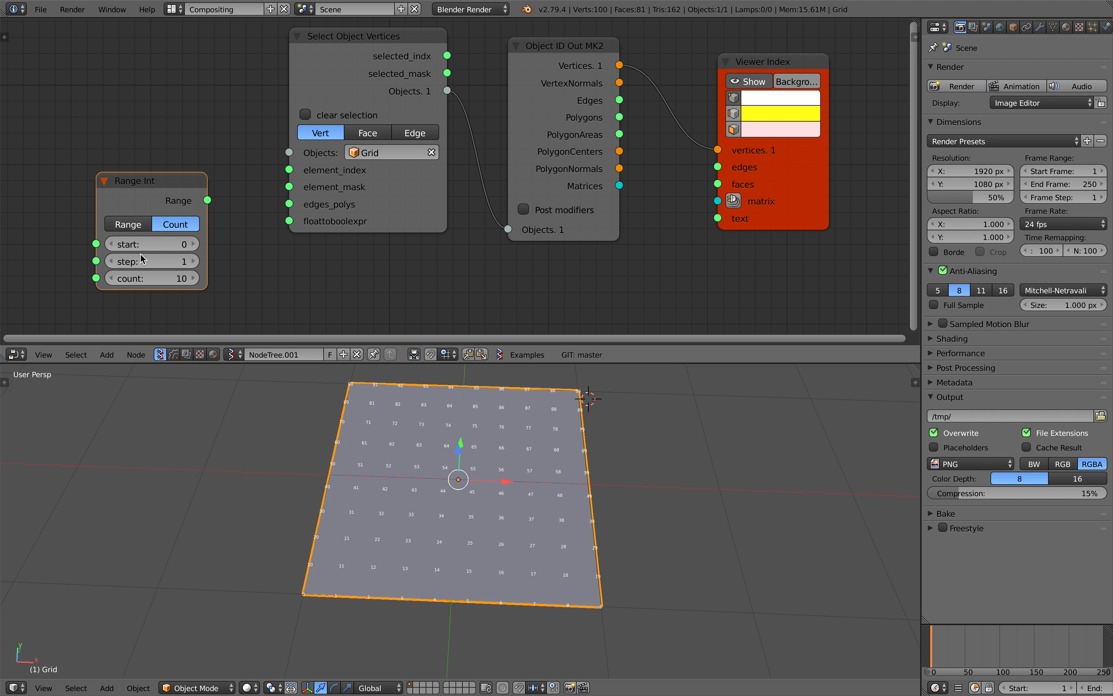
left_click_drag(144, 198, 123, 195)
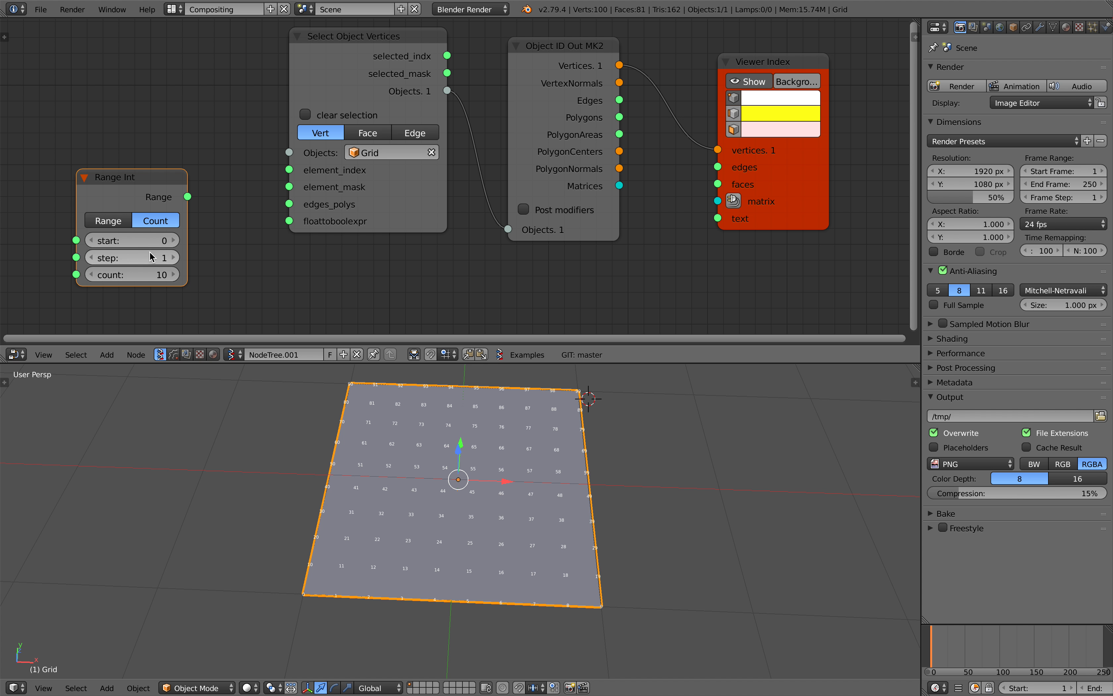
left_click_drag(149, 179, 123, 175)
Add a Stethoscope node and connect the Range Int output to it to read the generated list
middle_click_drag(187, 186, 194, 159)
key("shift+a")
left_click(215, 219)
type("ste")
left_click(237, 257)
left_click(233, 177)
left_click_drag(169, 166, 230, 320)
left_click_drag(285, 191, 277, 242)
left_click_drag(416, 191, 409, 96)
scroll(427, 137, "up", 2)
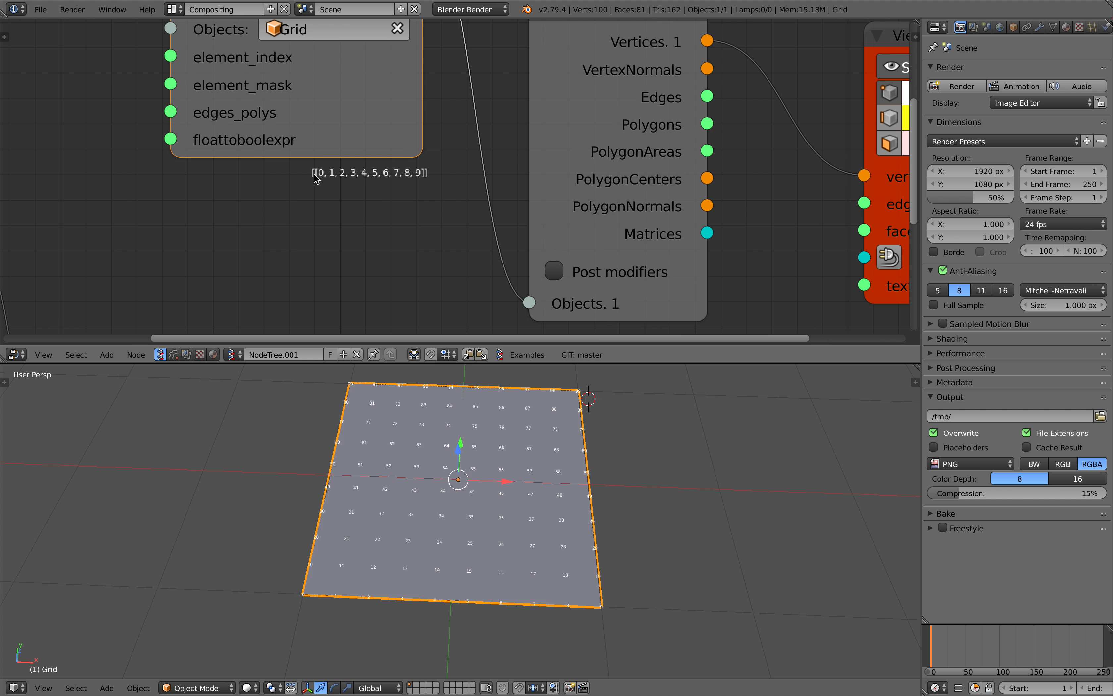
Delete the Stethoscope node from the node tree
scroll(314, 174, "down", 4)
middle_click_drag(314, 177, 352, 94)
left_click_drag(262, 237, 256, 168)
key("x")
middle_click_drag(252, 105, 284, 238)
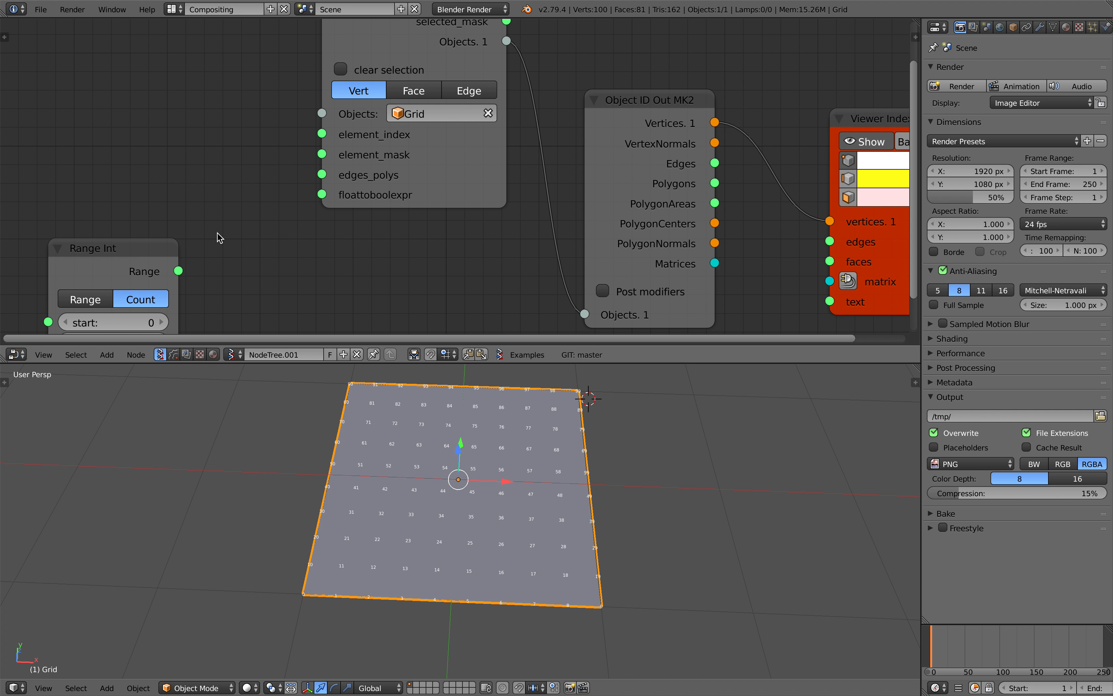
Save the file and connect the Range Int output to the element_index input of Select Object Vertices
left_click_drag(170, 259, 156, 176)
key("ctrl+s")
middle_click_drag(159, 183, 166, 222)
left_click(183, 221)
scroll(207, 232, "down", 1)
scroll(166, 223, "up", 1)
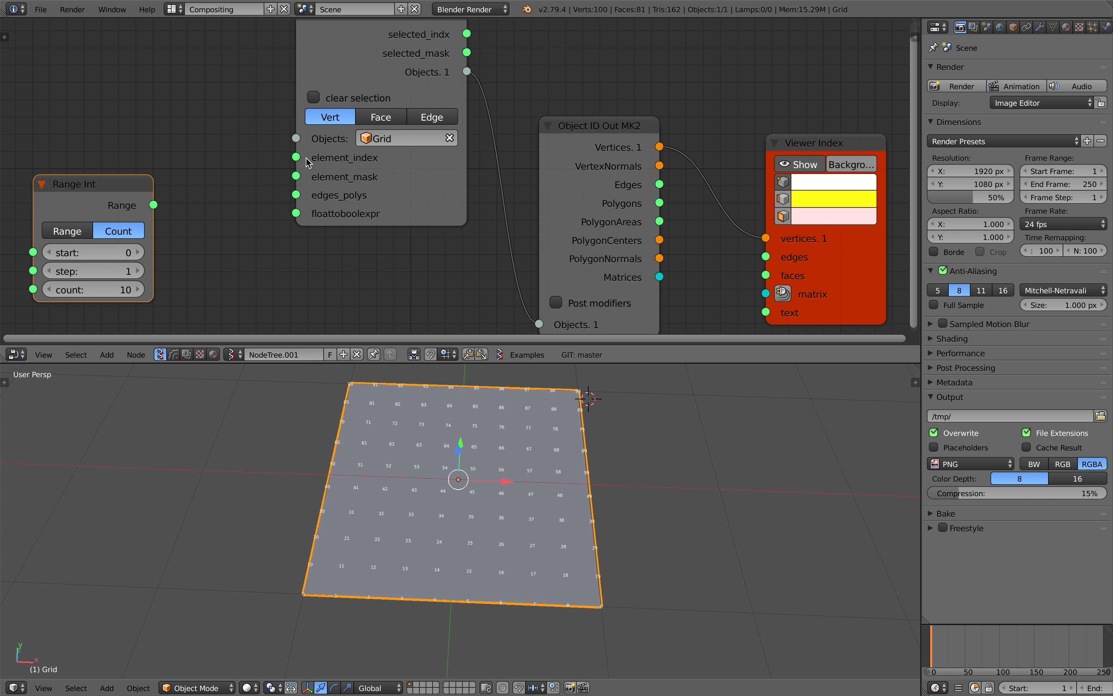
left_click_drag(296, 158, 189, 180)
scroll(331, 162, "up", 1)
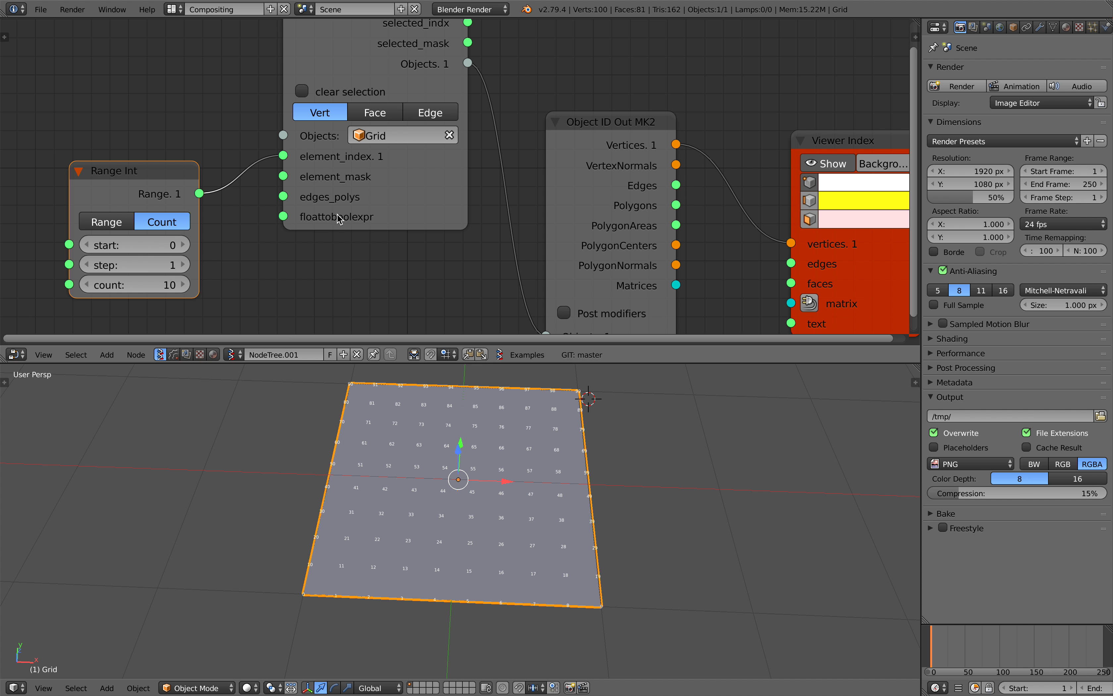
scroll(338, 219, "down", 1)
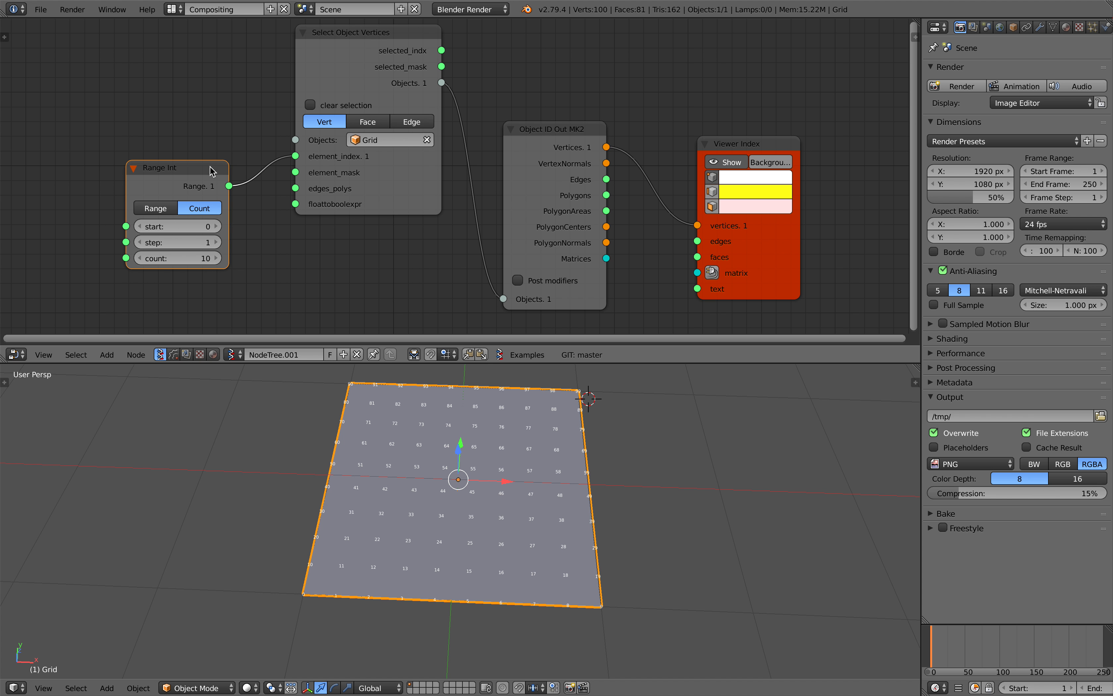
left_click_drag(210, 171, 213, 165)
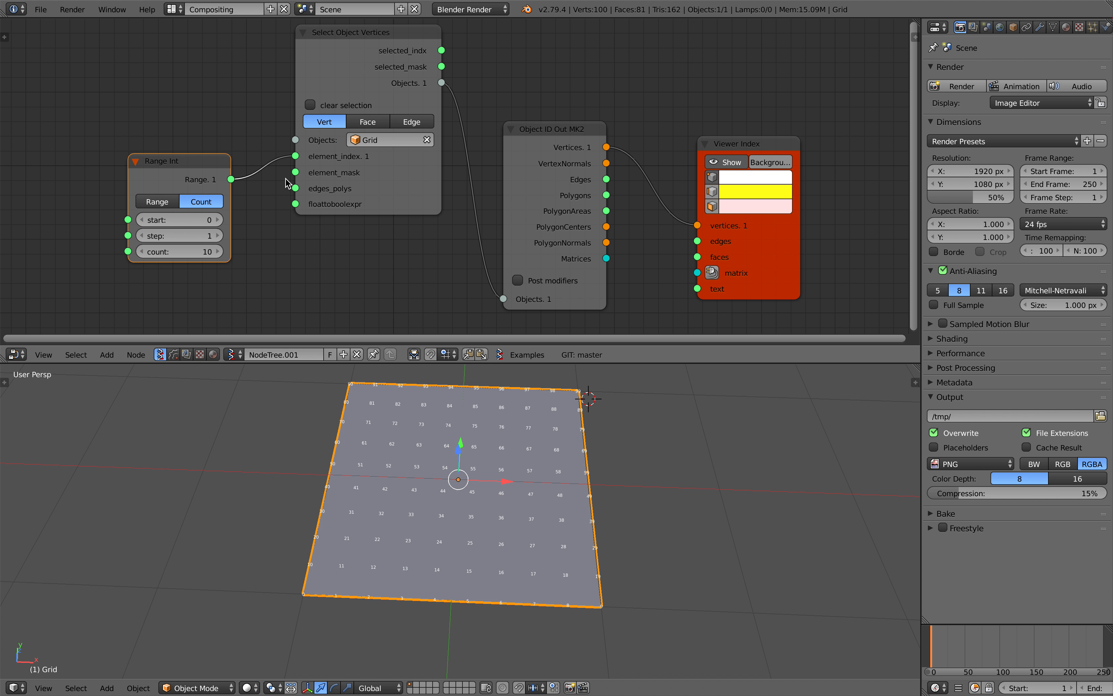
Check the grid's vertex selection in Edit Mode and return to Object Mode
middle_click_drag(497, 462, 518, 474)
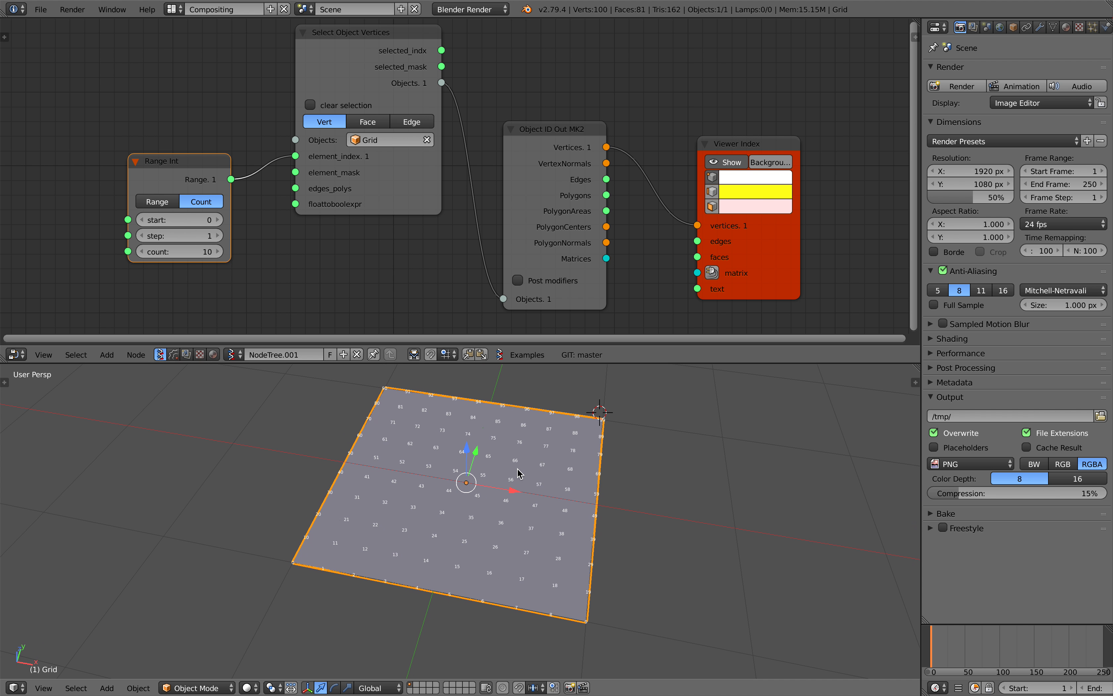
key("Tab")
left_click(414, 398)
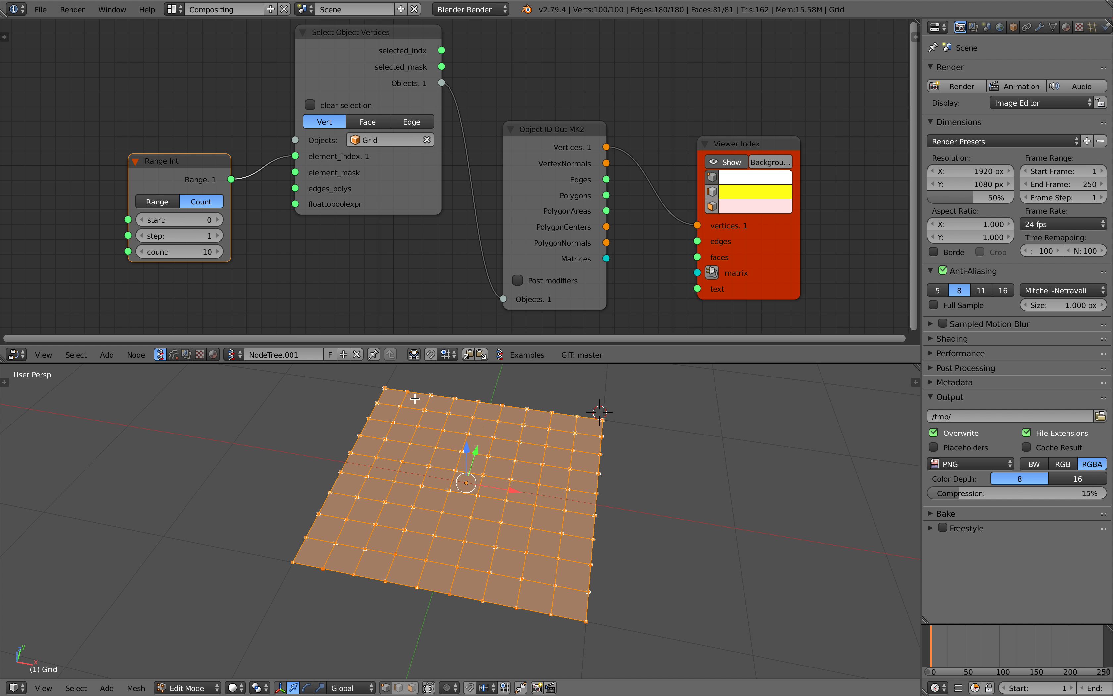
key("Tab")
left_click(400, 497)
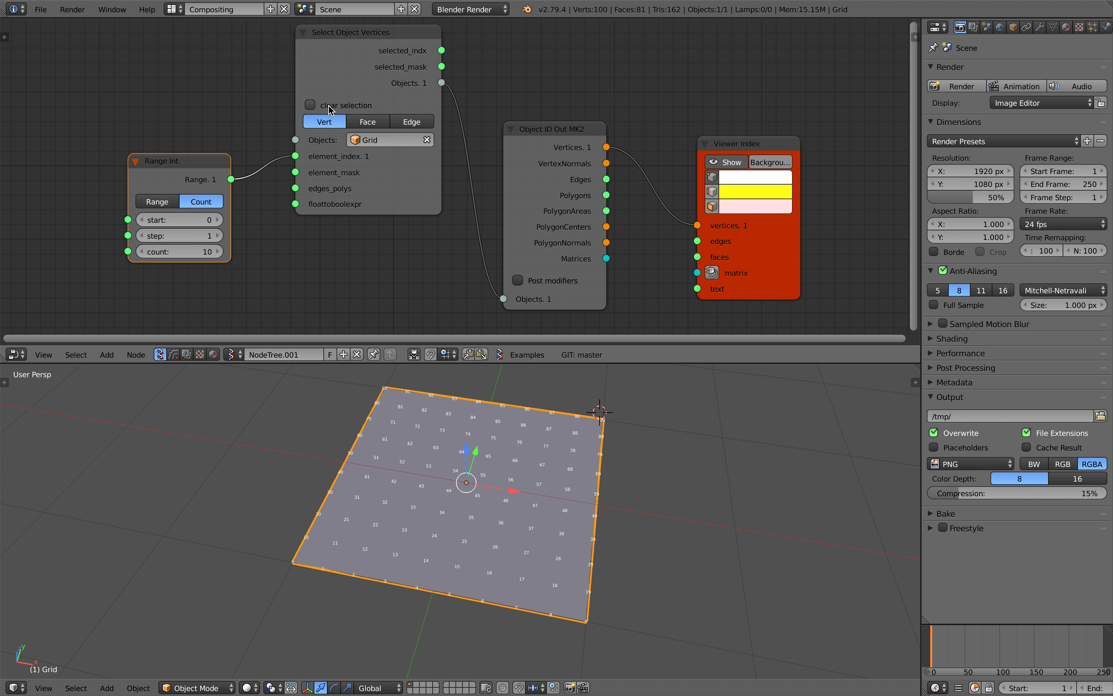
Enable clear selection on Select Object Vertices and check the resulting vertex selection on the grid in Edit Mode
left_click(328, 108)
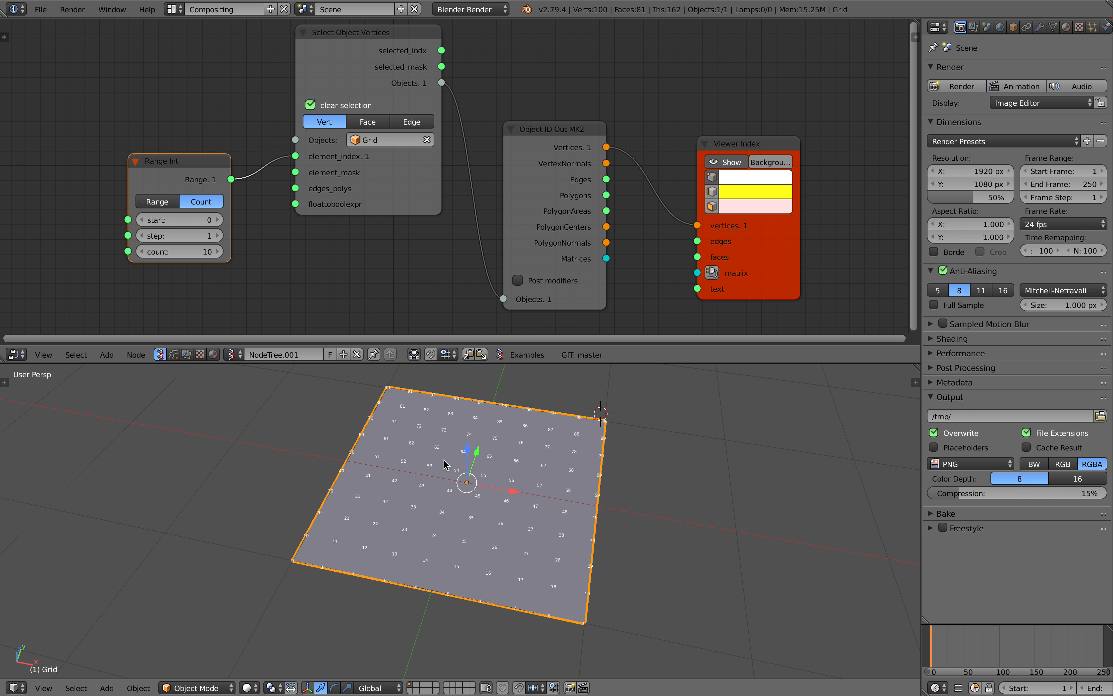
key("Tab")
left_click(525, 463)
middle_click_drag(525, 462, 309, 597)
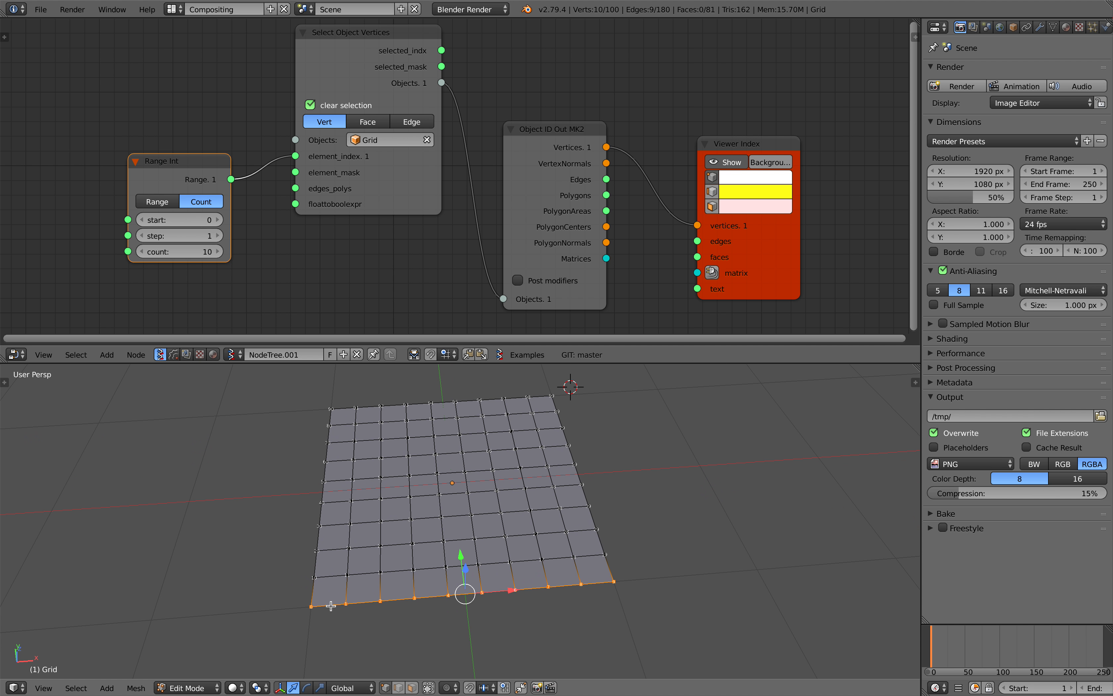
middle_click_drag(326, 591, 423, 540)
key("Tab")
left_click(418, 534)
Set the start value of the Range Int node to 20
scroll(361, 275, "down", 1)
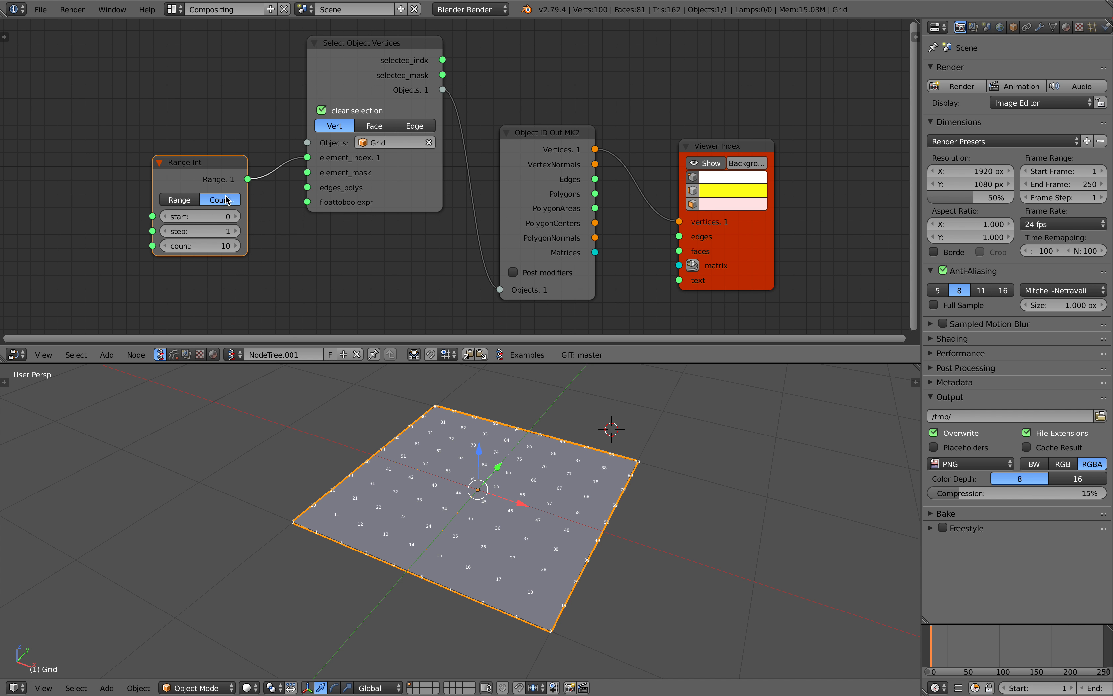
scroll(226, 199, "up", 1)
left_click(218, 222)
left_click(218, 221)
left_click(218, 222)
left_click(218, 221)
left_click(218, 221)
left_click(218, 222)
left_click(217, 222)
left_click(216, 223)
left_click(217, 223)
left_click(218, 223)
Check which row of grid vertices is selected in Edit Mode and return to Object Mode
left_click(217, 223)
left_click(217, 222)
left_click(218, 222)
left_click(218, 222)
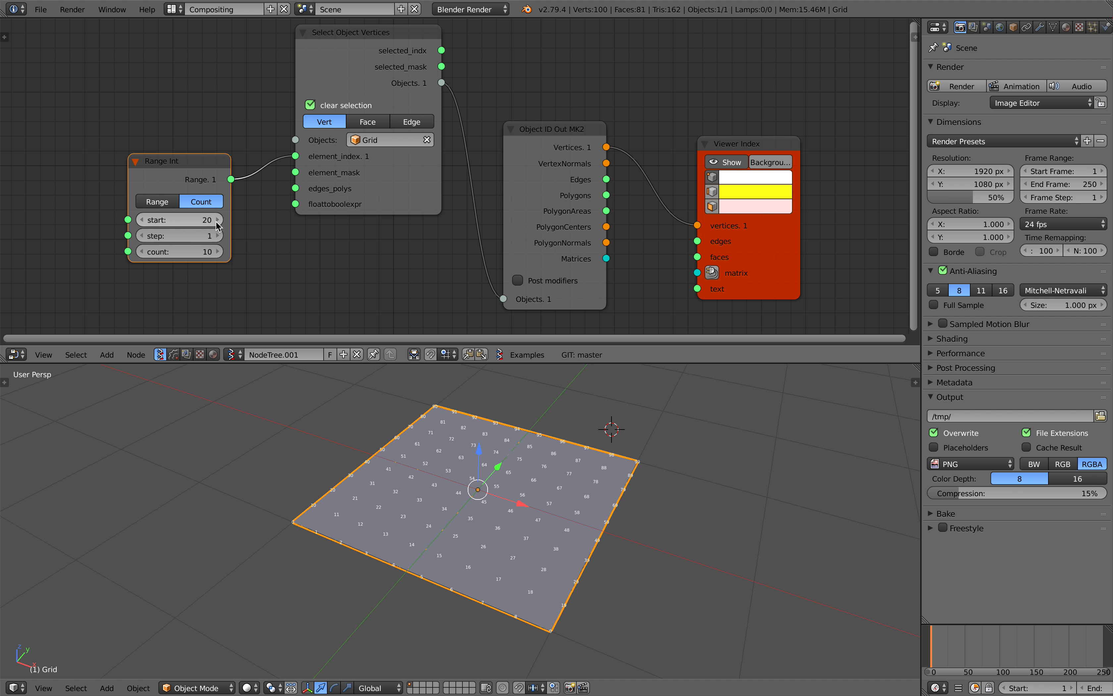
left_click(218, 223)
middle_click_drag(259, 228, 267, 218)
middle_click_drag(477, 507, 451, 452)
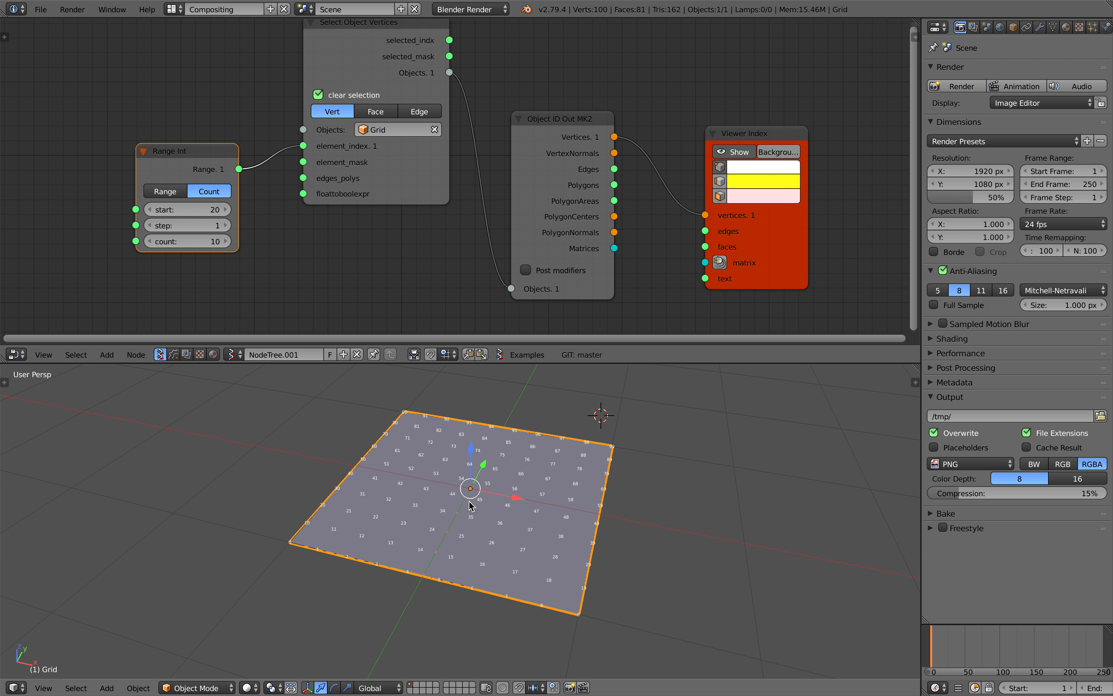
middle_click_drag(451, 504, 477, 508)
middle_click_drag(339, 230, 323, 224)
middle_click_drag(411, 470, 400, 460)
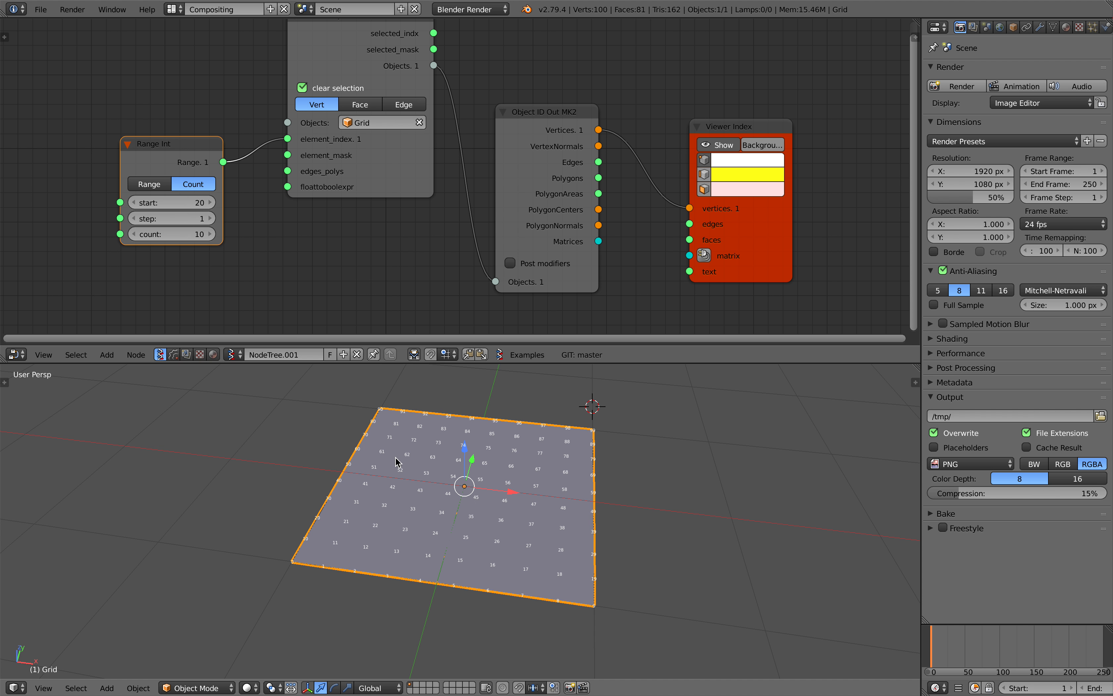
key("Tab")
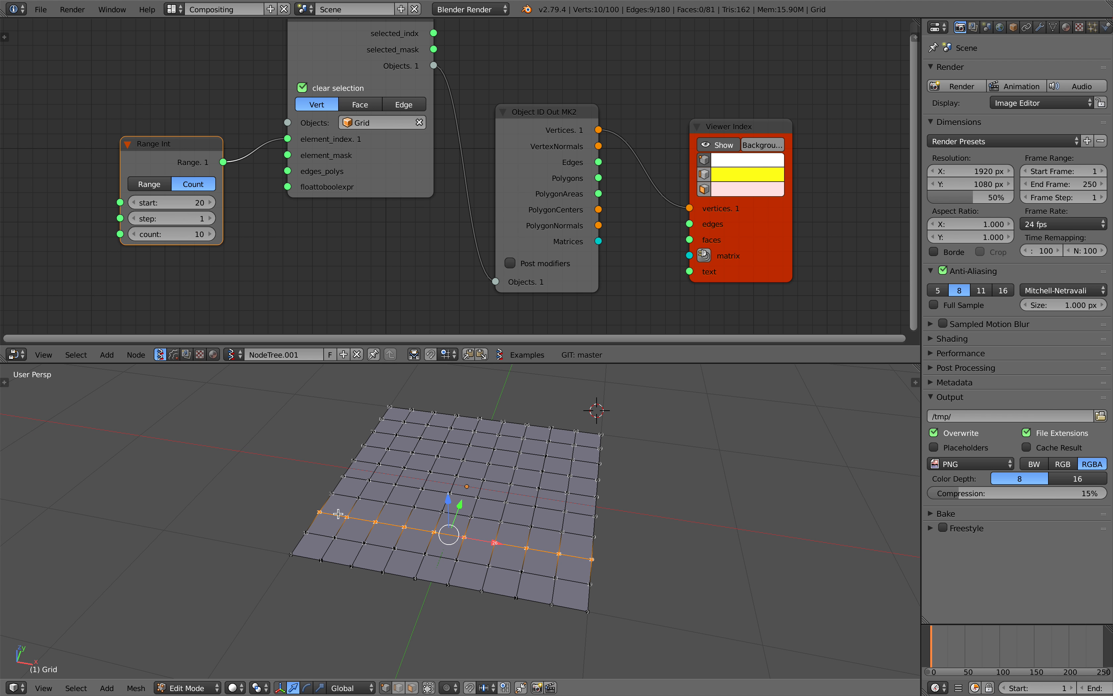
middle_click_drag(489, 509, 481, 502)
middle_click_drag(350, 527, 355, 546)
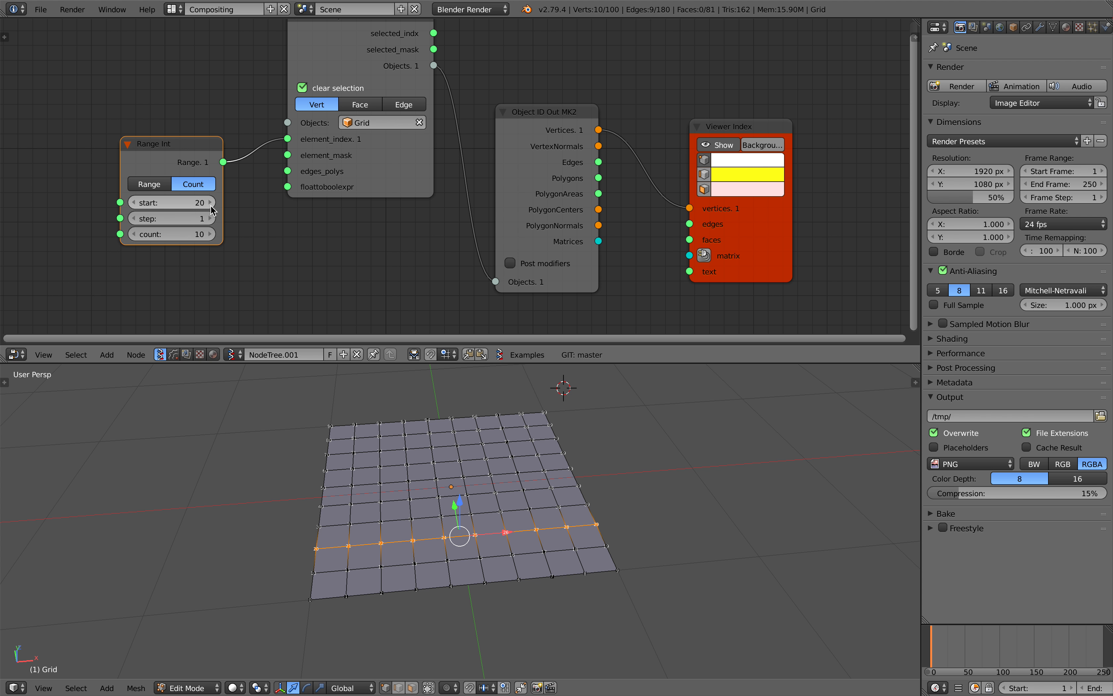
middle_click_drag(417, 486, 405, 485)
key("Tab")
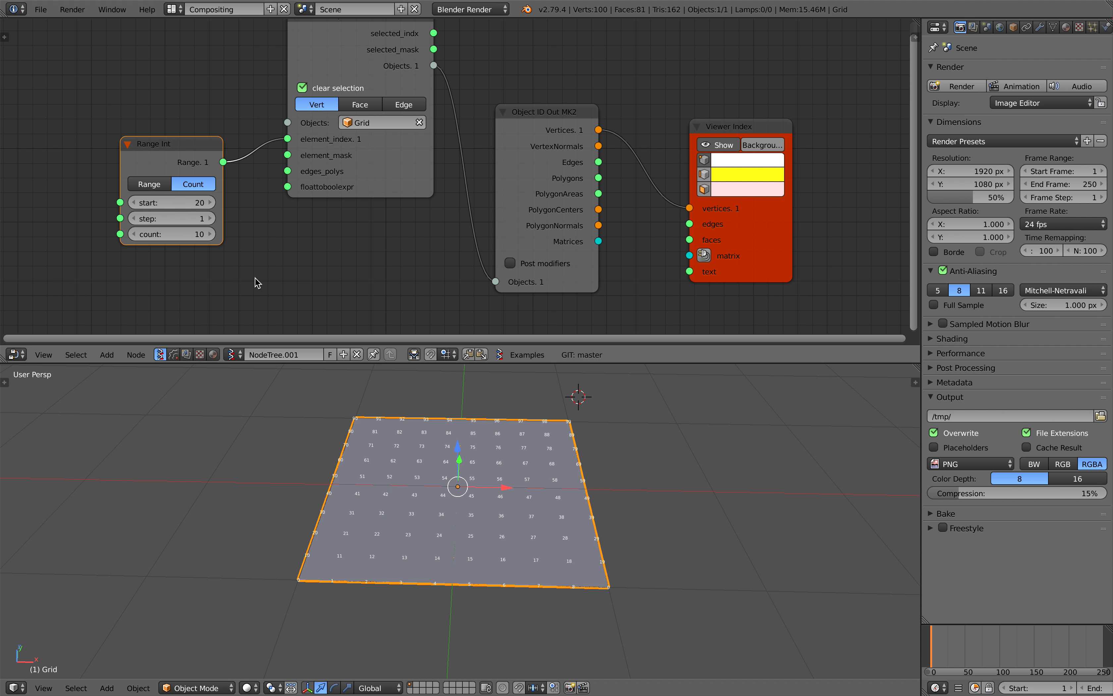
Set the start value of Range Int to 40 and check the resulting vertex selection in Edit Mode
left_click(214, 204)
left_click(214, 203)
left_click(214, 204)
left_click(214, 204)
left_click(214, 203)
left_click(214, 204)
left_click(214, 204)
left_click(215, 205)
left_click(214, 205)
left_click(214, 204)
left_click(214, 205)
left_click(214, 205)
middle_click_drag(377, 483, 360, 485)
key("Tab")
left_click(424, 483)
middle_click_drag(481, 493, 453, 498)
key("Tab")
left_click(368, 501)
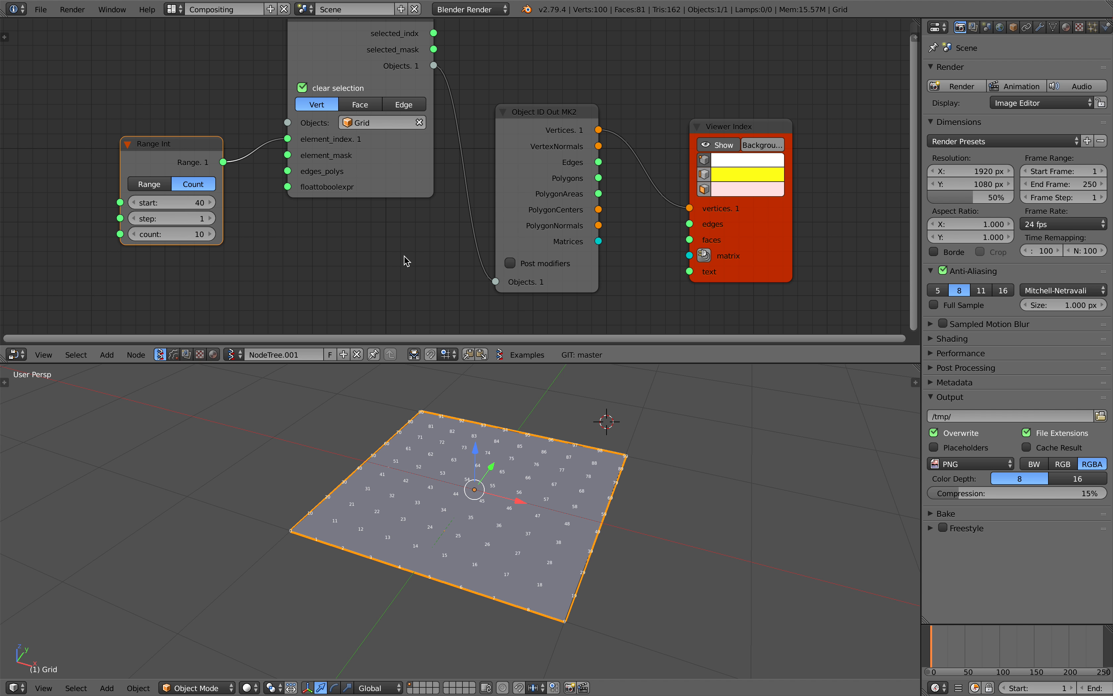
Rearrange the Viewer Index, Object ID Out MK2 and Select Object Vertices nodes with more space between them
middle_click_drag(404, 256, 371, 255)
left_click_drag(481, 143, 481, 102)
scroll(477, 119, "down", 1)
left_click_drag(669, 131, 700, 99)
mouse_move(618, 117)
middle_mouse_down()
mouse_move(622, 136)
mouse_move(609, 134)
middle_mouse_up()
left_click_drag(712, 239, 767, 201)
middle_click_drag(645, 179, 621, 182)
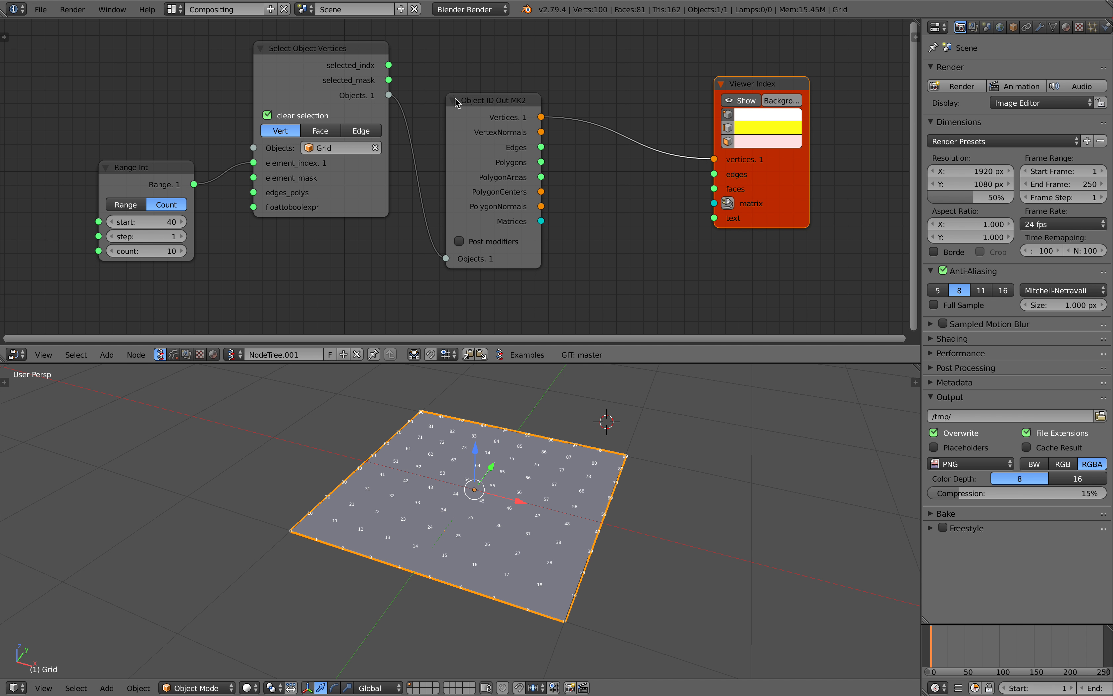
left_click_drag(456, 102, 445, 82)
middle_click_drag(542, 169, 494, 288)
scroll(449, 230, "up", 3)
left_click_drag(274, 151, 279, 120)
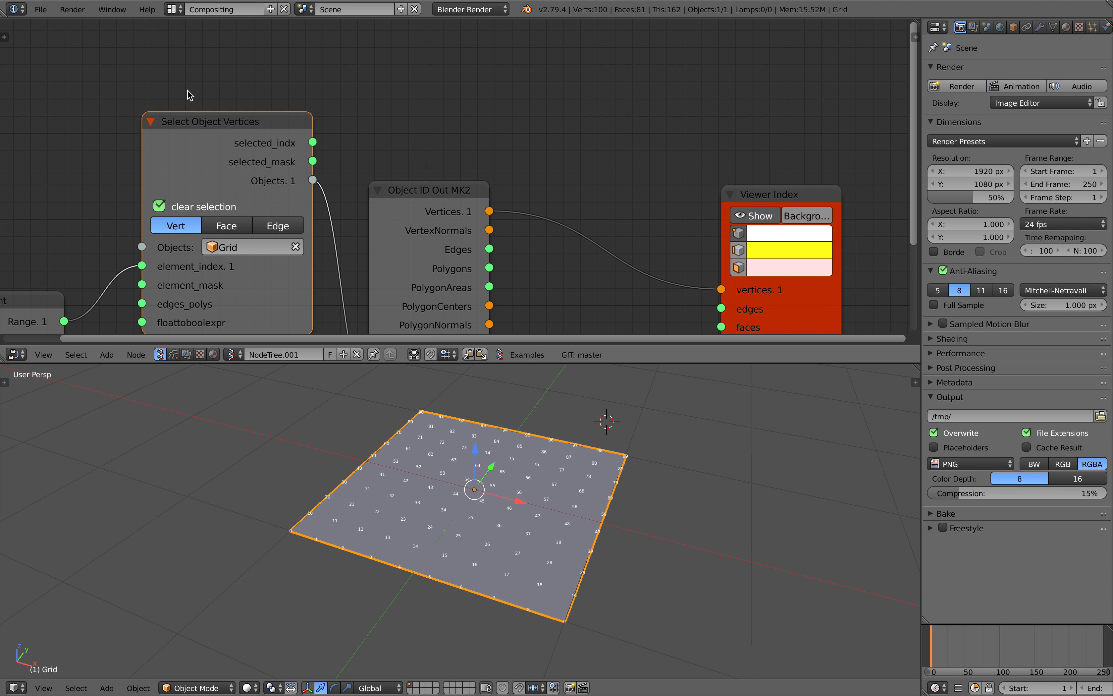
Save the file over the existing select_vertices_of_grid_001.blend
scroll(255, 153, "down", 3)
scroll(244, 104, "down", 3)
key("ctrl+s")
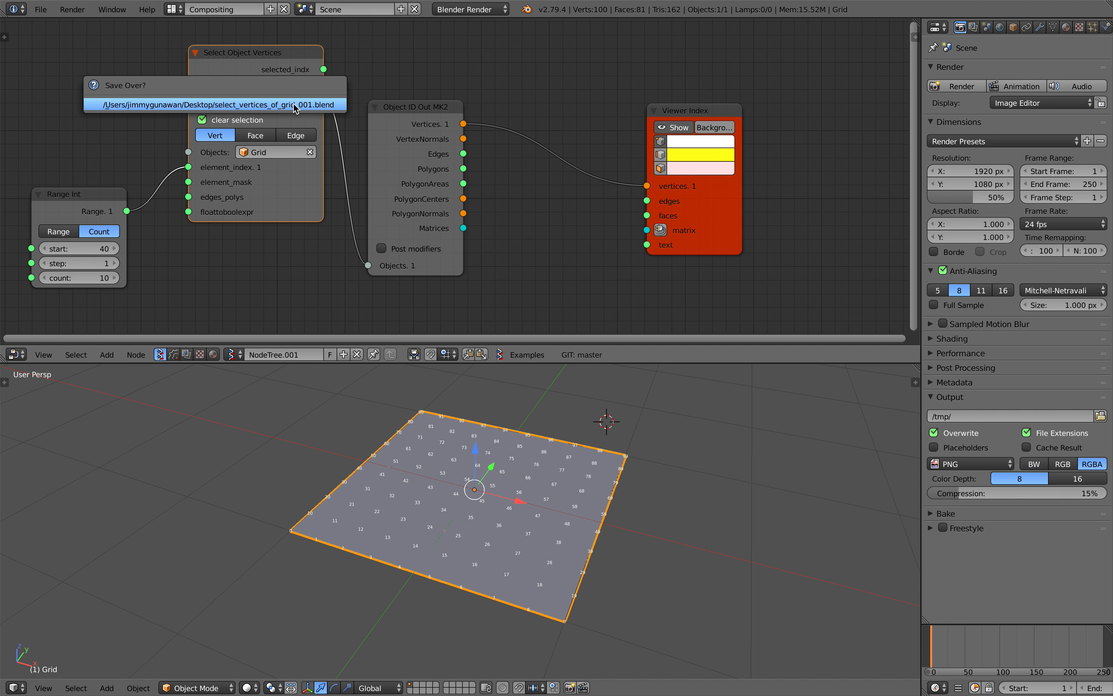
left_click(293, 105)
Connect the selected_mask output of Select Object Vertices to the text input of Viewer Index
scroll(335, 133, "down", 1)
scroll(336, 133, "up", 1)
middle_click_drag(346, 133, 339, 132)
left_click_drag(315, 88, 703, 251)
scroll(487, 500, "up", 1)
middle_click_drag(474, 498, 491, 496)
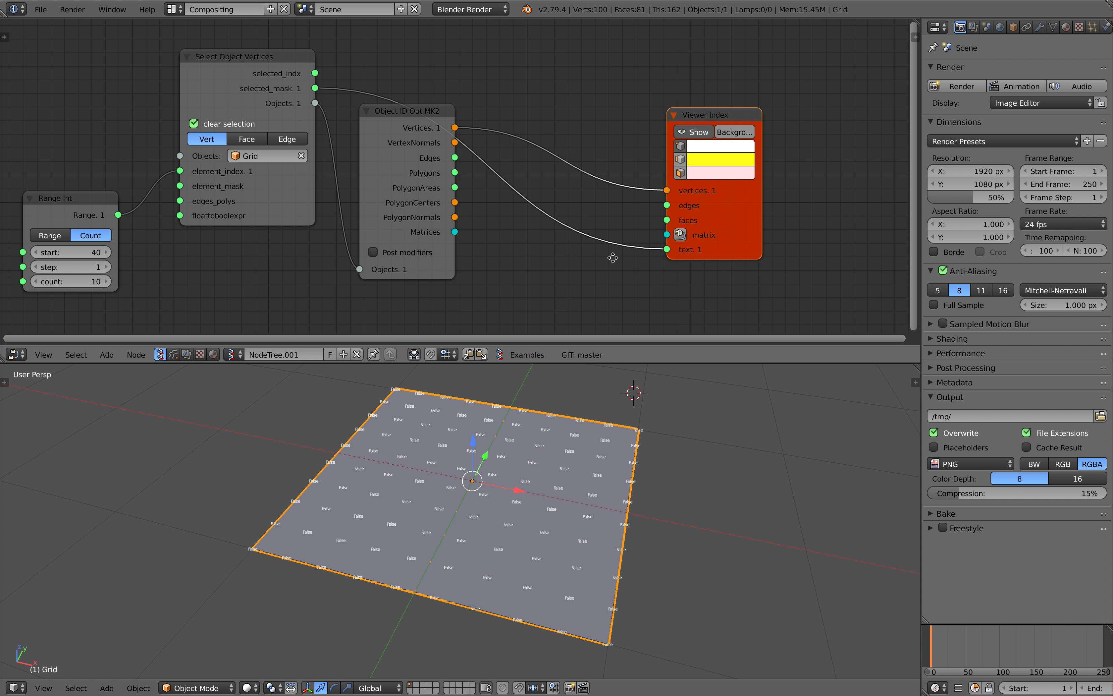
Insert a List Split node on the link between selected_mask and the Viewer Index text input, and save the file
middle_click_drag(613, 258, 606, 235)
key("shift+a")
left_click(542, 242)
type("list s")
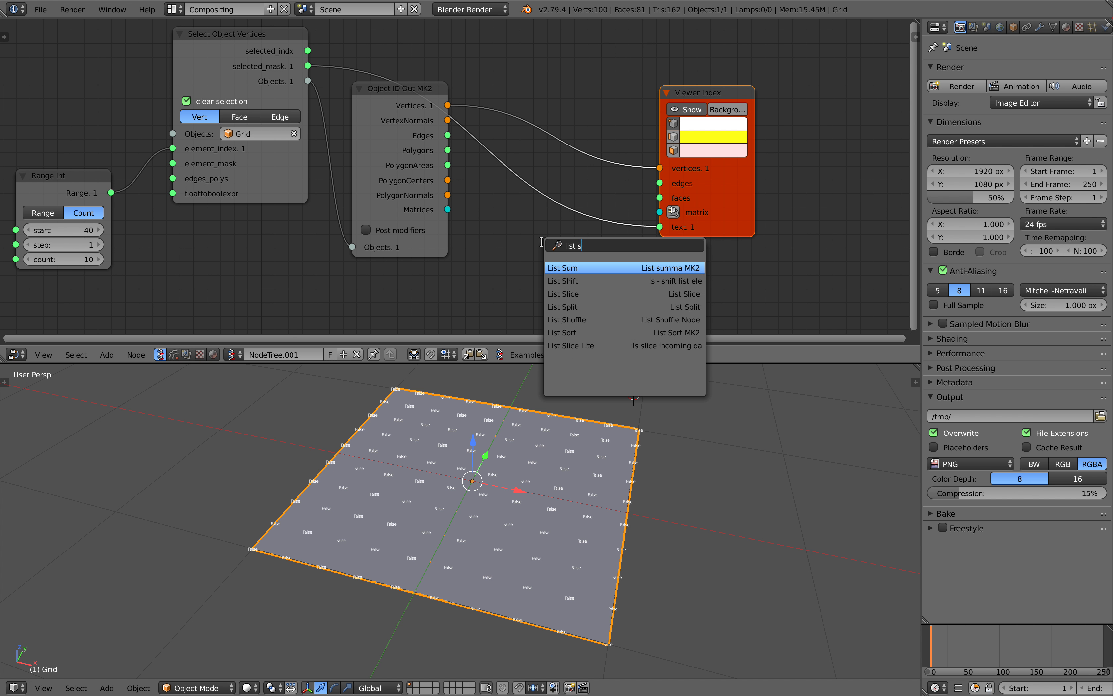
type("p")
key("Return")
left_click(527, 206)
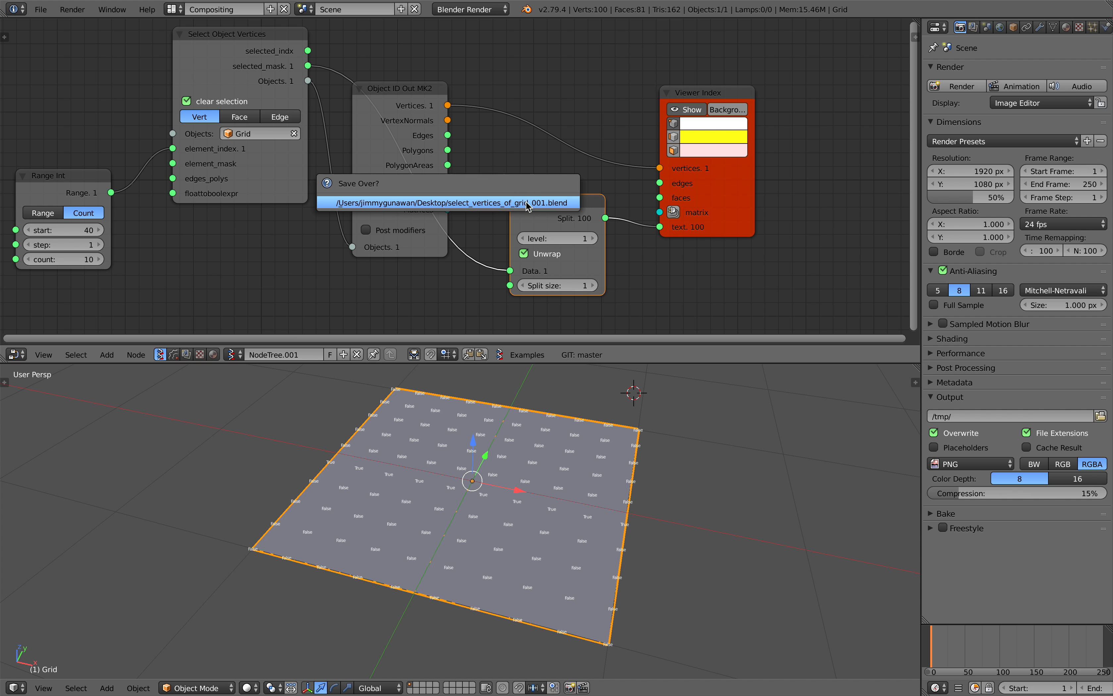
scroll(509, 510, "up", 4)
scroll(316, 477, "down", 4)
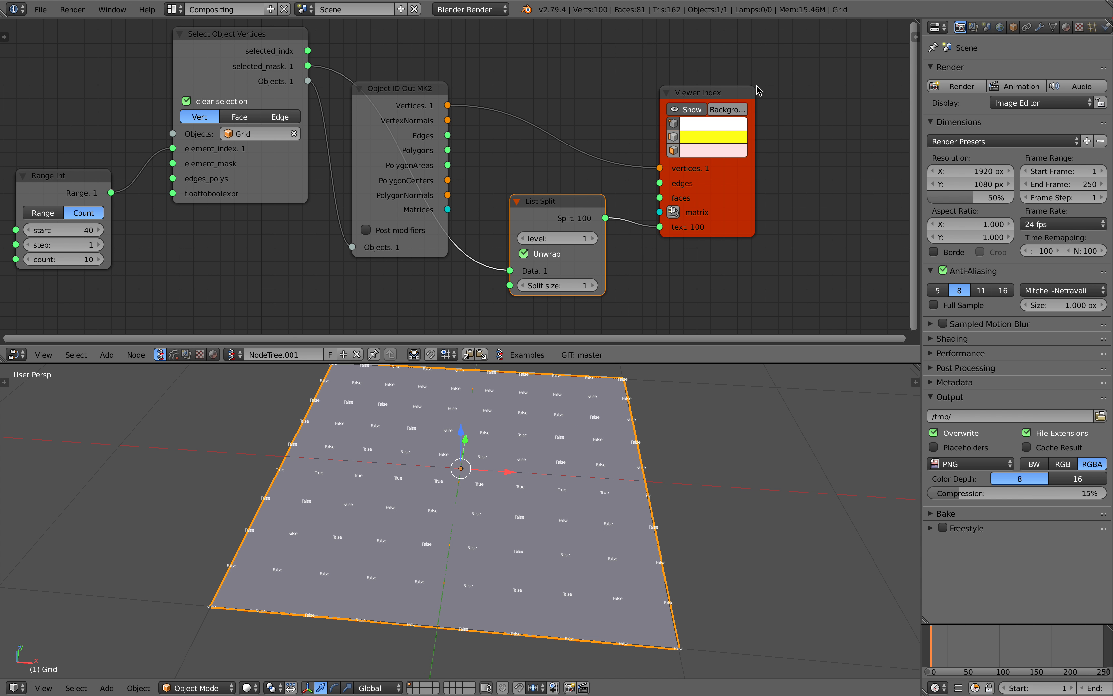
Turn on the label background in Viewer Index and inspect the mask labels on the grid
left_click(727, 109)
scroll(354, 617, "up", 1)
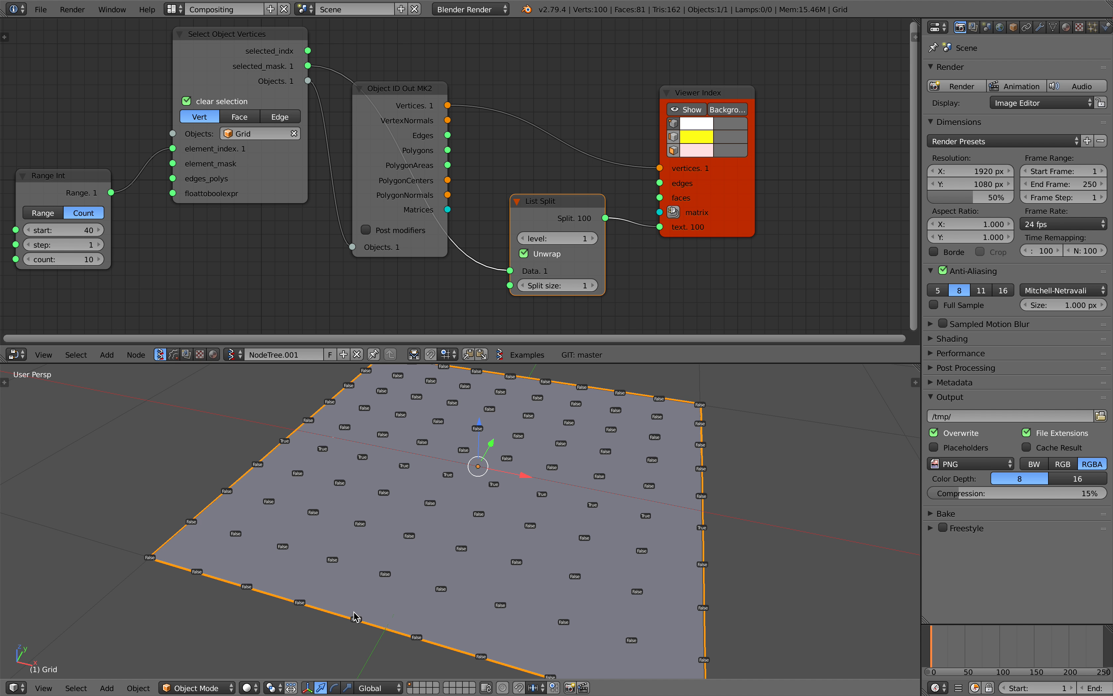
middle_click_drag(188, 581, 226, 544)
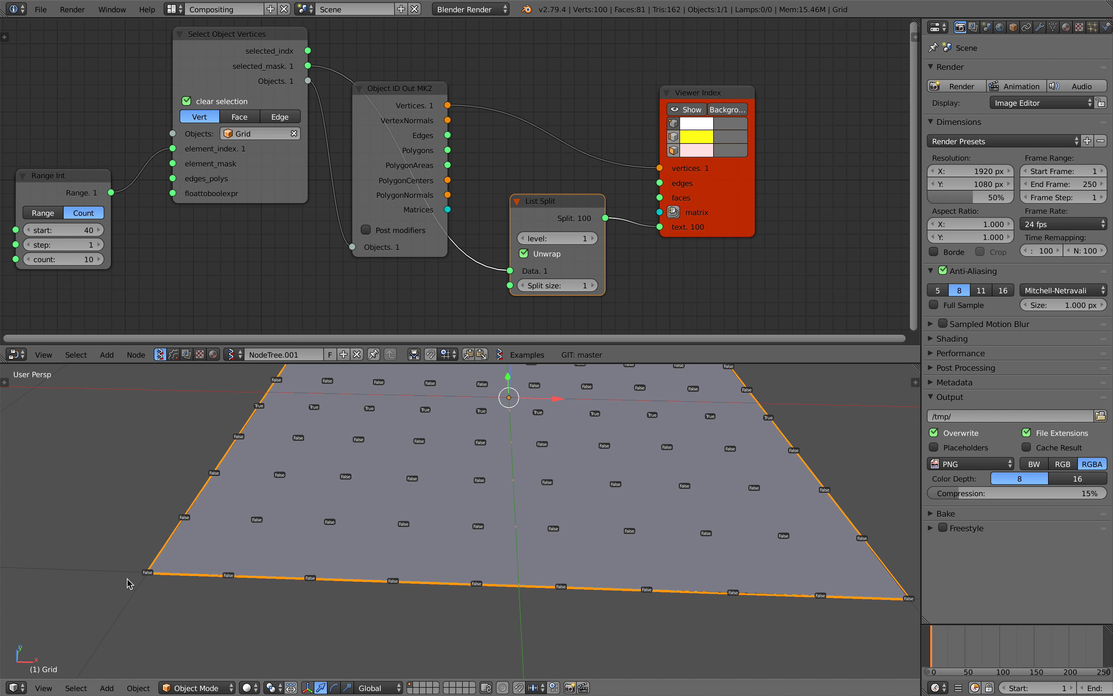
scroll(390, 551, "down", 4)
middle_click_drag(389, 555, 321, 537)
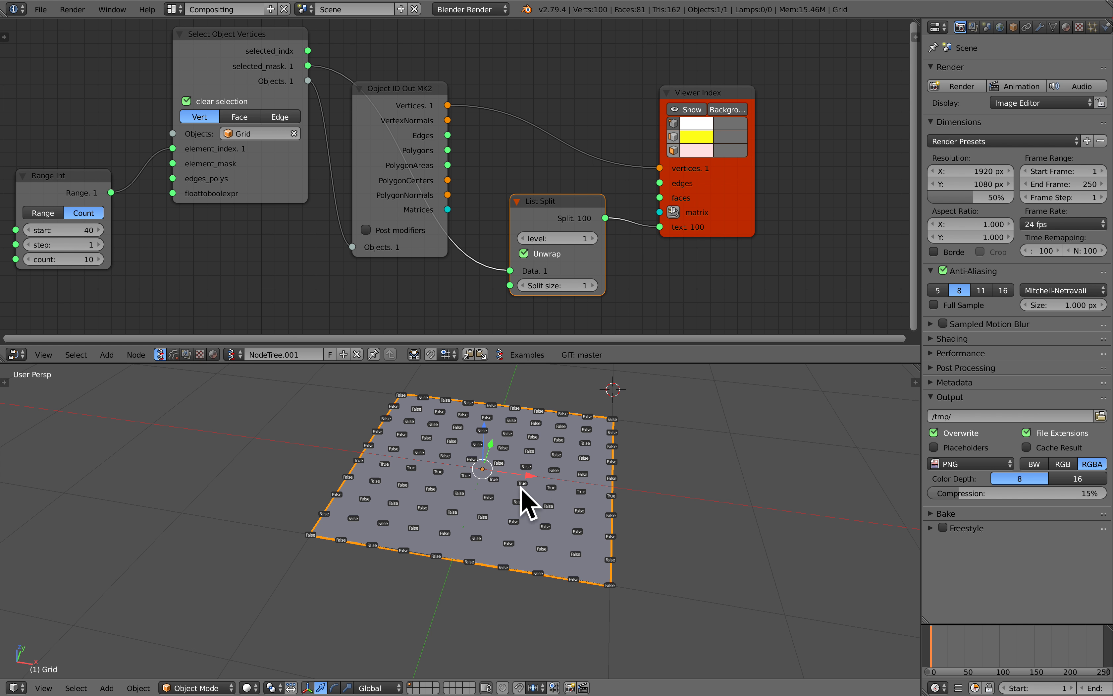
middle_click_drag(612, 499, 633, 503)
Deselect the grid object and save the file
key("a")
key("ctrl+s")
left_click(650, 503)
key("ctrl+s")
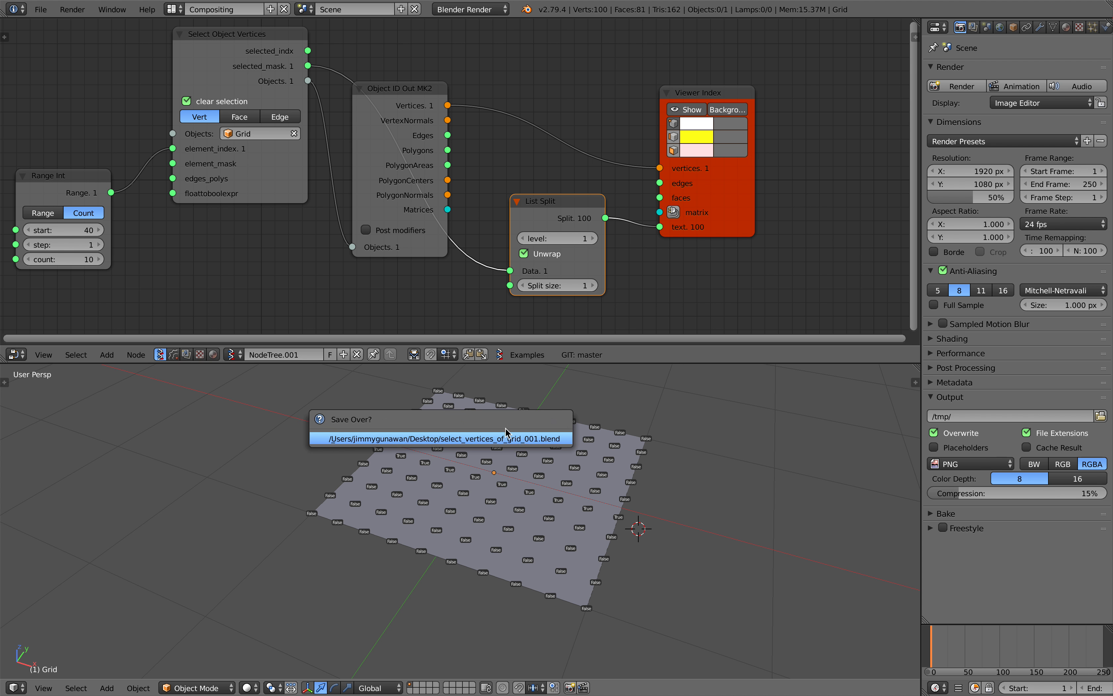
left_click(507, 435)
Change the start value of Range Int to 29 and save the file
left_click(98, 230)
left_click(99, 230)
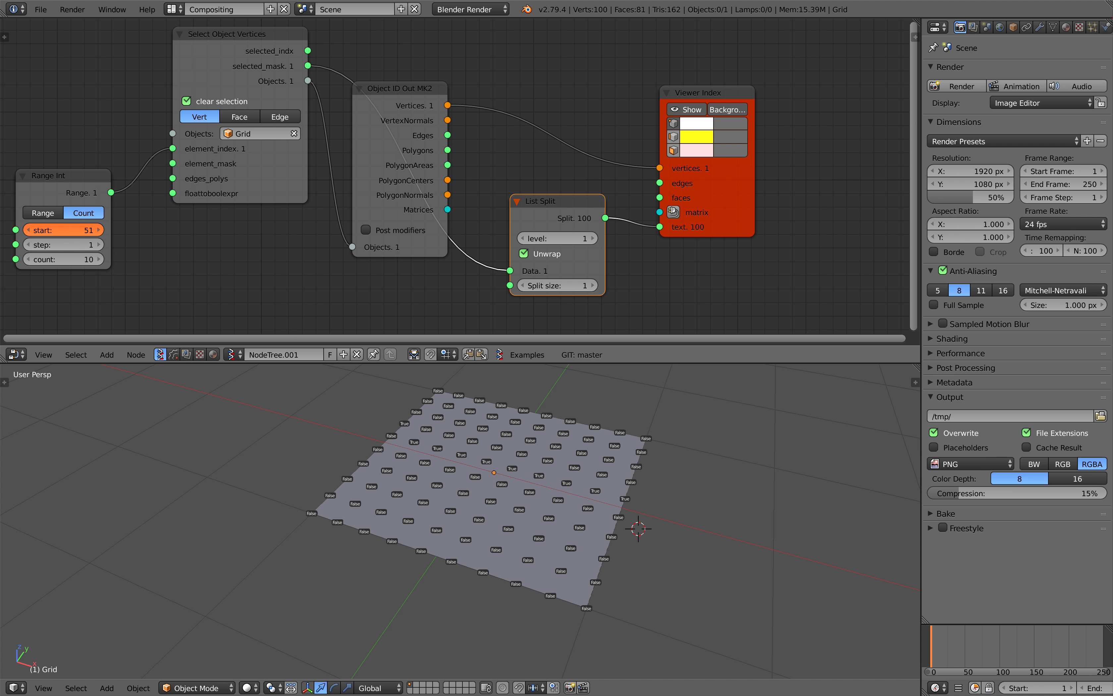
key("ctrl+s")
left_click(176, 238)
Move the Viewer Index node farther from the List Split node to make room
scroll(318, 228, "down", 1)
middle_click_drag(301, 212, 291, 192)
left_click_drag(528, 192, 481, 210)
middle_click_drag(602, 207, 468, 211)
left_click_drag(554, 189, 626, 140)
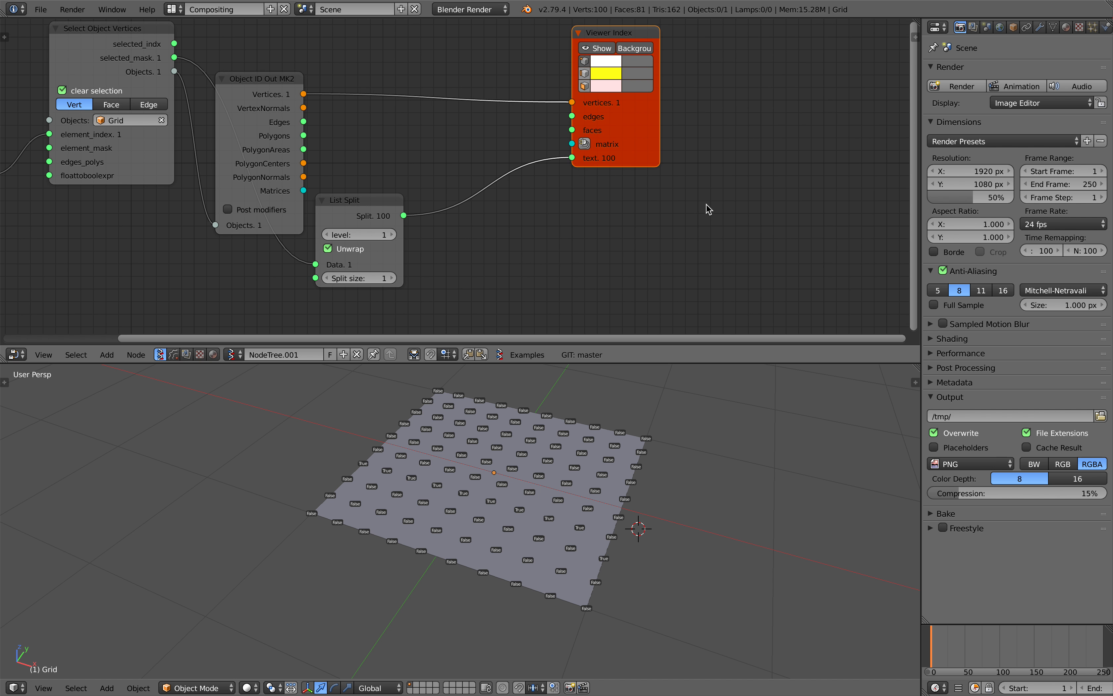
Add a Transform Select node beside the Viewer Index node
key("shift+a")
left_click(705, 207)
type("select t")
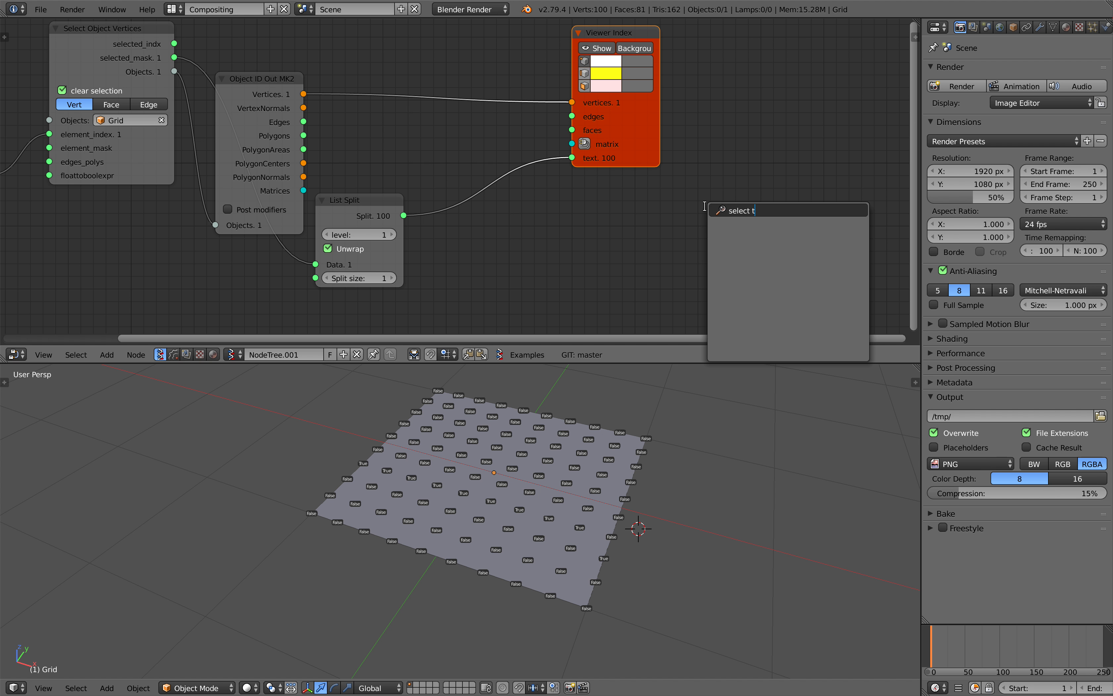
key("ctrl+a")
type("transf")
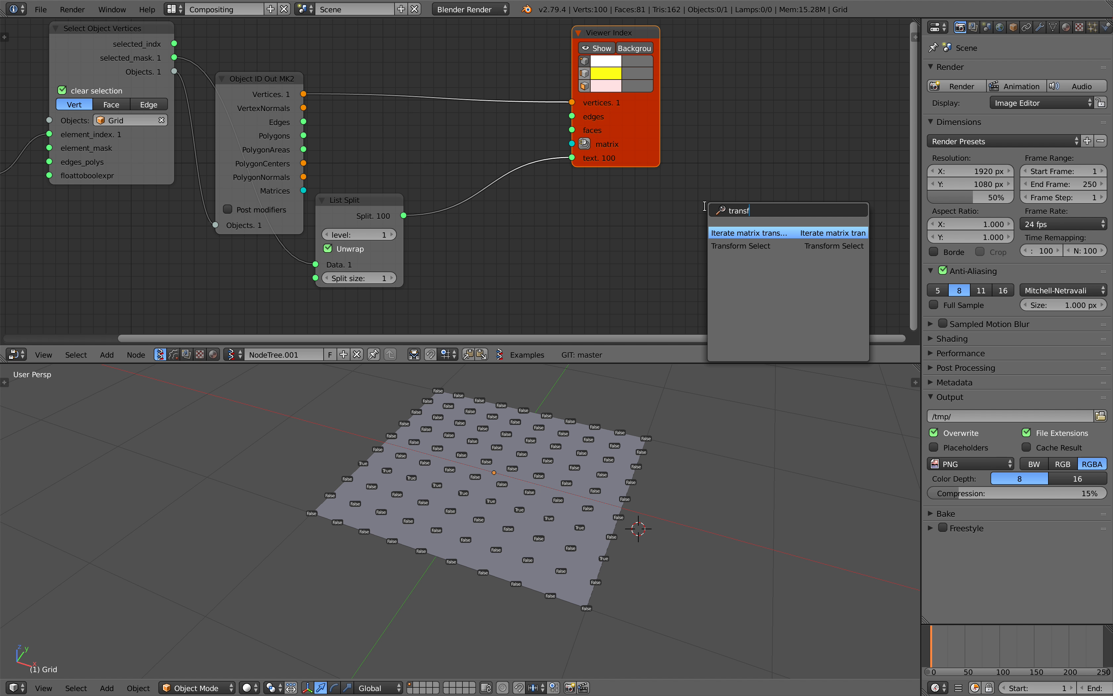
type("o")
key("Down")
key("Return")
left_click(701, 152)
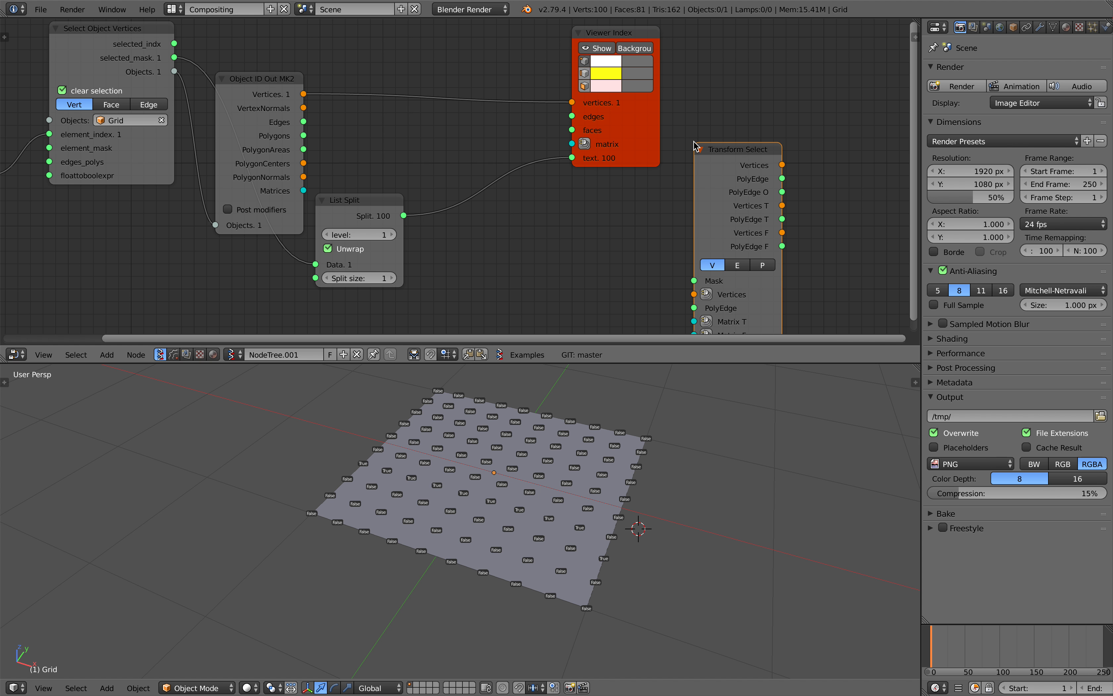
Reposition the Object ID Out MK2 and List Split nodes so they no longer crowd each other
scroll(687, 159, "down", 1)
middle_click_drag(686, 154, 690, 140)
mouse_move(697, 134)
left_mouse_down()
mouse_move(687, 125)
mouse_move(649, 153)
mouse_move(707, 130)
left_mouse_up()
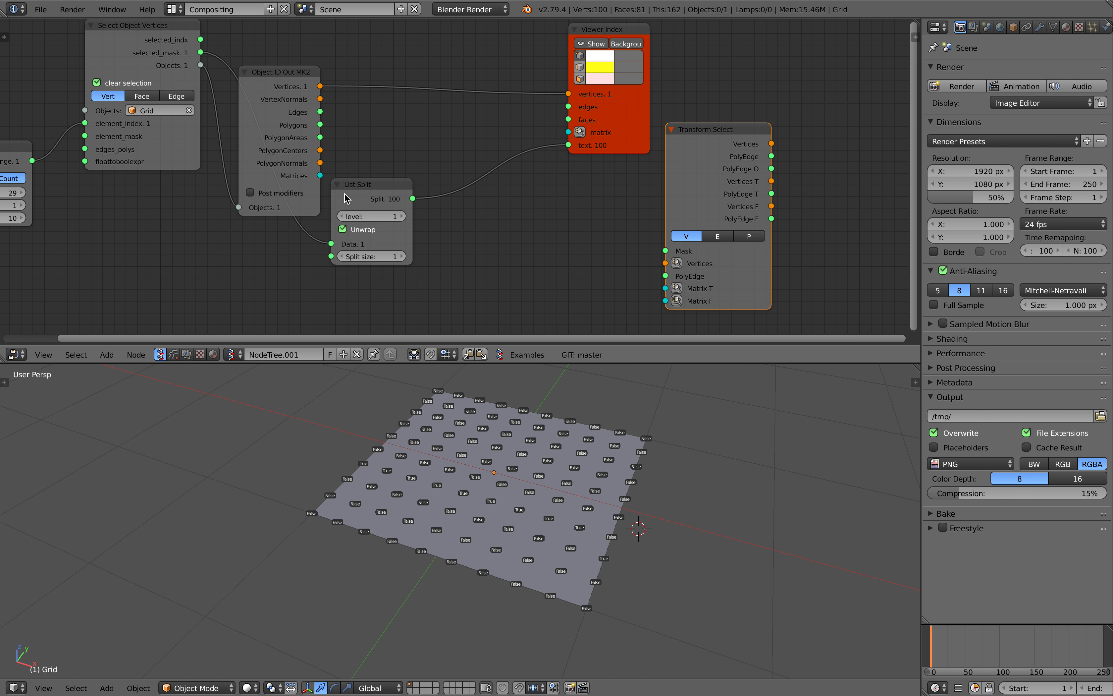
left_click_drag(284, 91, 312, 53)
left_click_drag(399, 185, 417, 201)
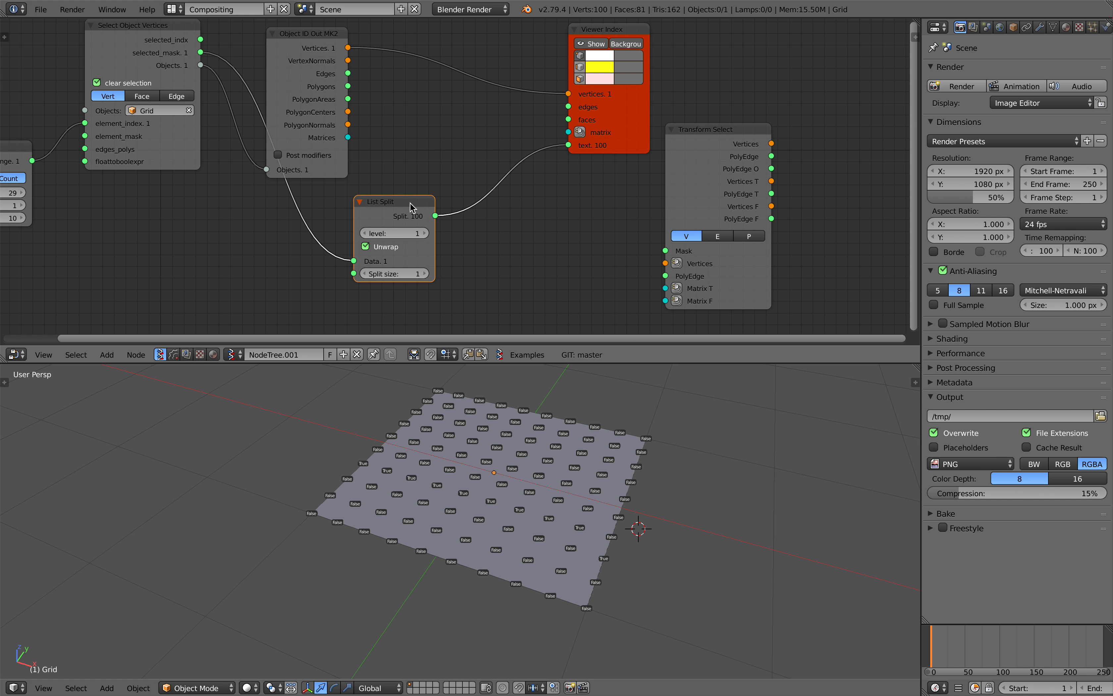
scroll(232, 131, "down", 1)
Connect selected_mask to the Mask input of Transform Select, and the object's Vertices and Polygons to its Vertices and PolyEdge inputs
left_click_drag(220, 61, 504, 178)
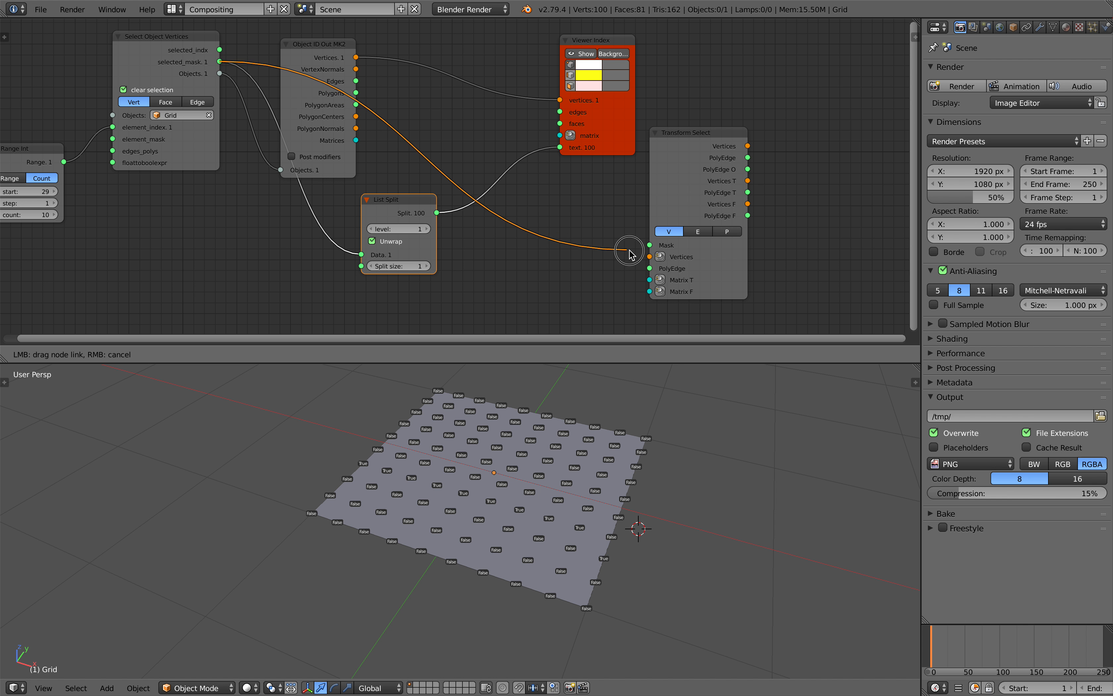
left_click_drag(650, 247, 650, 245)
left_click_drag(174, 42, 173, 47)
middle_click_drag(246, 94, 285, 81)
left_click_drag(355, 33, 500, 122)
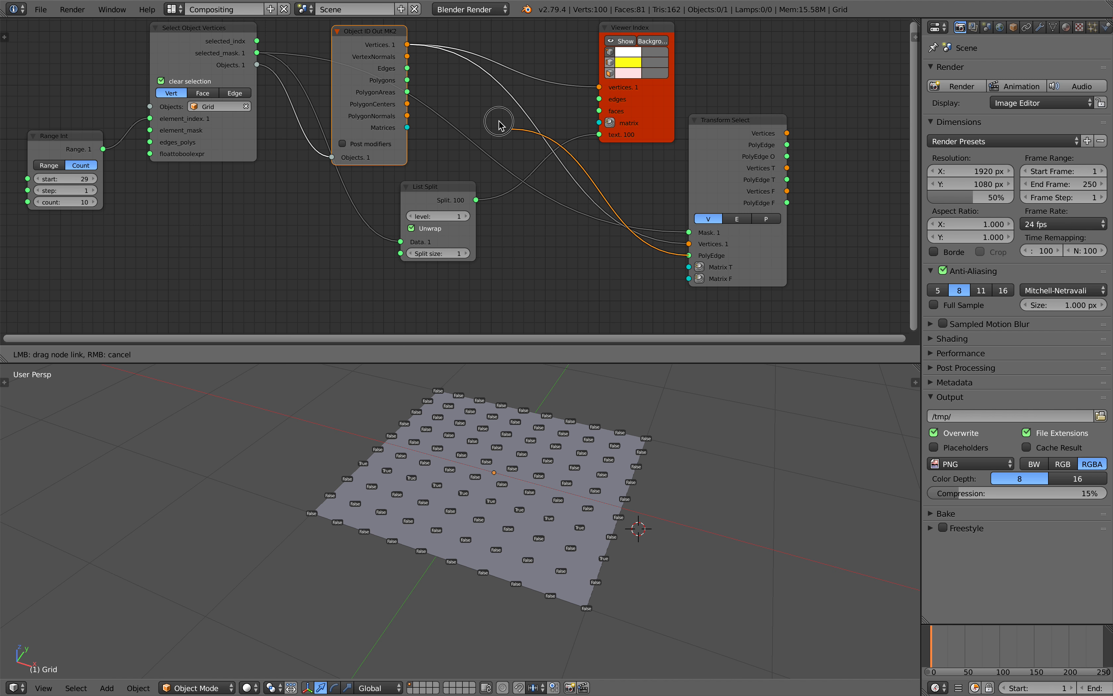
left_click_drag(408, 81, 408, 81)
Add a Matrix In node feeding the Matrix T input of Transform Select, with its Z location set to 0.276
middle_click_drag(464, 120, 310, 124)
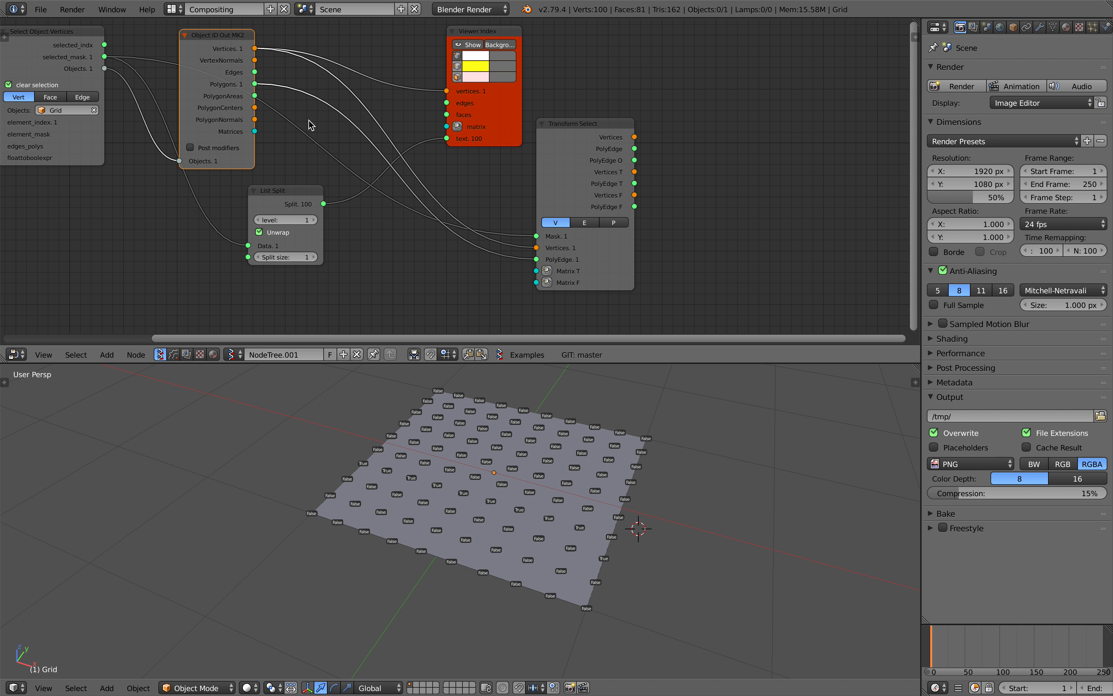
left_click(545, 272)
left_click(400, 197)
left_click_drag(400, 197, 441, 268)
left_click(418, 271)
middle_click_drag(441, 268, 437, 228)
left_click_drag(453, 237, 430, 243)
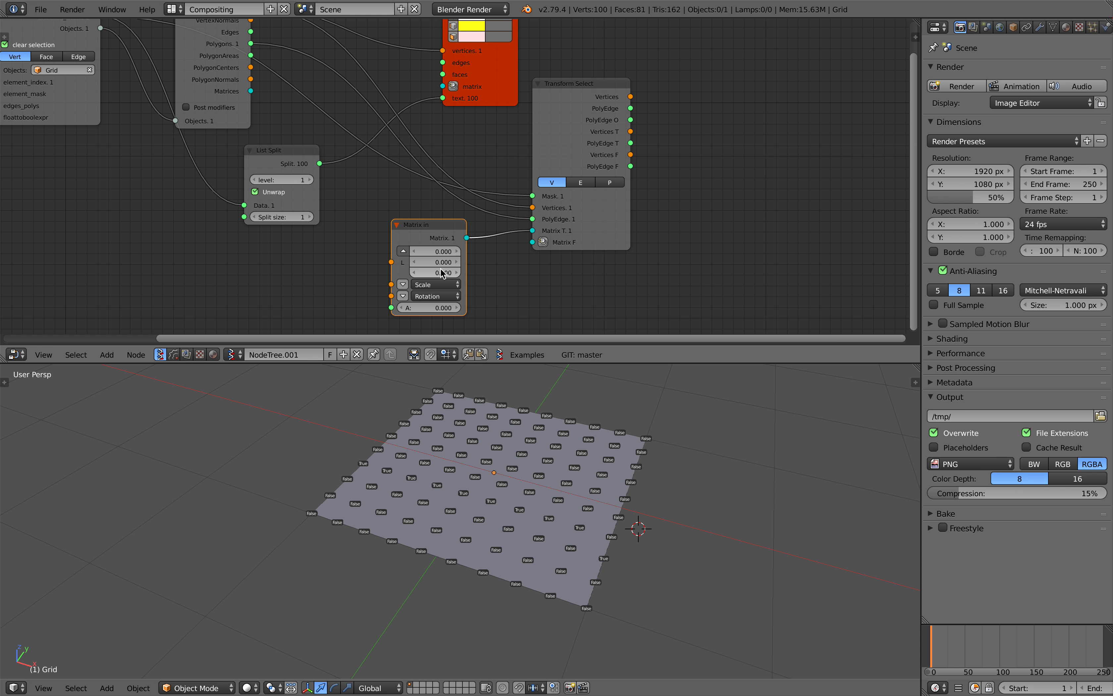
middle_click_drag(492, 223, 423, 281)
left_click_drag(421, 148, 416, 130)
Attach a Viewer Draw node to the outputs of Transform Select and save the file
right_click(505, 144)
left_click(505, 146)
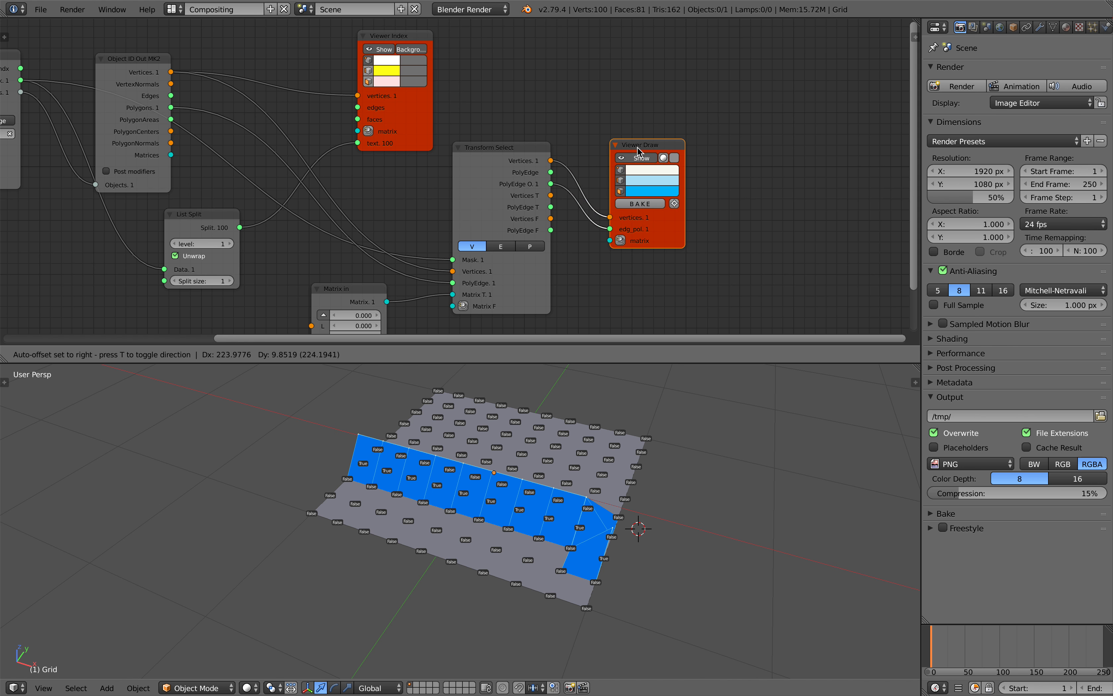
middle_click_drag(646, 417, 609, 404)
middle_click_drag(492, 487, 504, 491)
key("ctrl+s")
left_click(504, 492)
Connect the PolyEdge output of Transform Select to the edg_pol input of Viewer Draw and save the file
left_click_drag(551, 172, 610, 229)
mouse_move(576, 518)
middle_mouse_down()
mouse_move(600, 525)
mouse_move(583, 535)
middle_mouse_up()
key("ctrl+s")
left_click(584, 537)
Adjust the start value of Range Int so the mask covers exactly one full grid row, and save the file
middle_click_drag(201, 257, 328, 229)
scroll(328, 229, "up", 1)
middle_click_drag(181, 222, 526, 224)
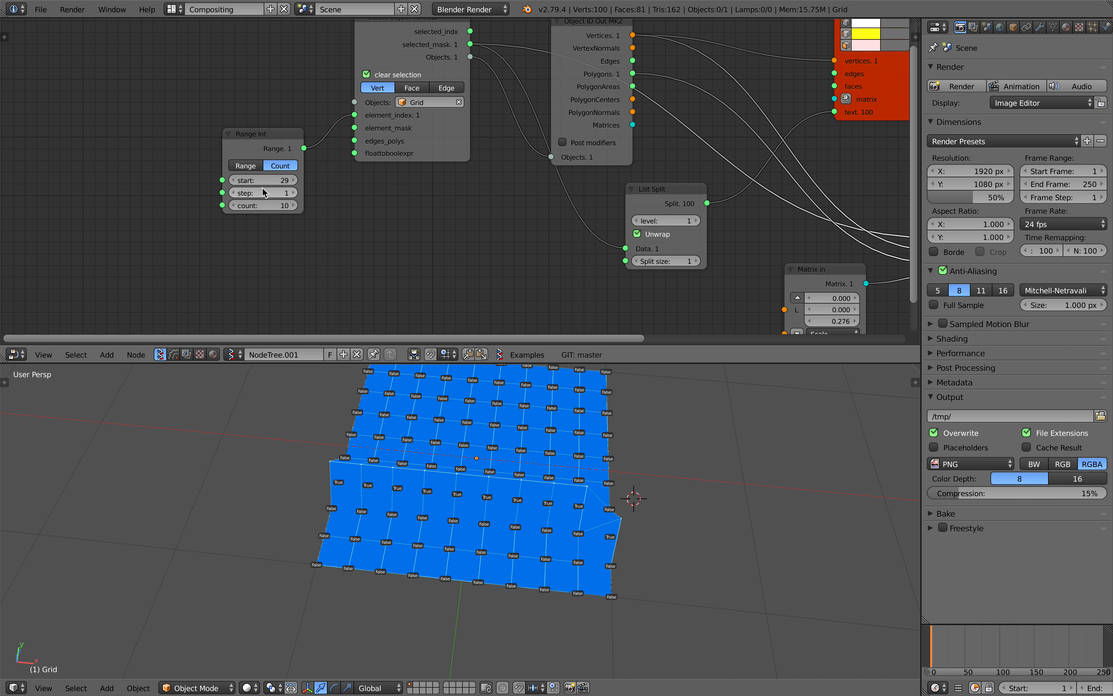
middle_click_drag(490, 474, 403, 446)
mouse_move(263, 179)
left_mouse_down("ctrl")
mouse_move(281, 180)
mouse_move(246, 180)
left_mouse_up("ctrl")
scroll(414, 206, "right", 10)
scroll(433, 199, "down", 3)
key("s")
key("Escape")
mouse_move(554, 239)
left_mouse_down()
mouse_move(540, 239)
mouse_move(550, 239)
left_mouse_up()
key("Escape")
key("ctrl+s")
middle_click_drag(633, 497, 547, 469)
left_click(567, 479)
Move the Grid object away to one side of the drawn preview and go to frame 84 in the timeline
right_click(482, 511)
middle_click_drag(467, 487, 499, 497)
key("g")
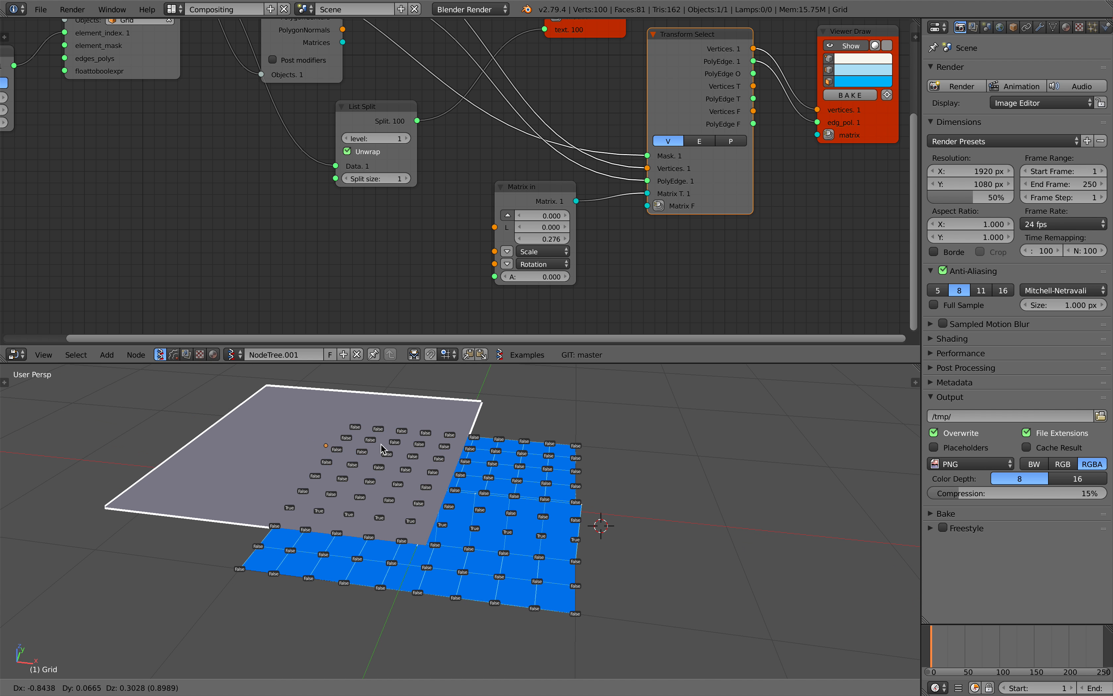
left_click(221, 471)
scroll(285, 486, "down", 2)
key("g")
left_click(276, 486)
left_click(989, 644)
Bake the Viewer Draw result to a mesh object and move it along the X axis beside the preview
middle_click_drag(679, 547, 529, 516)
middle_click_drag(644, 130, 543, 156)
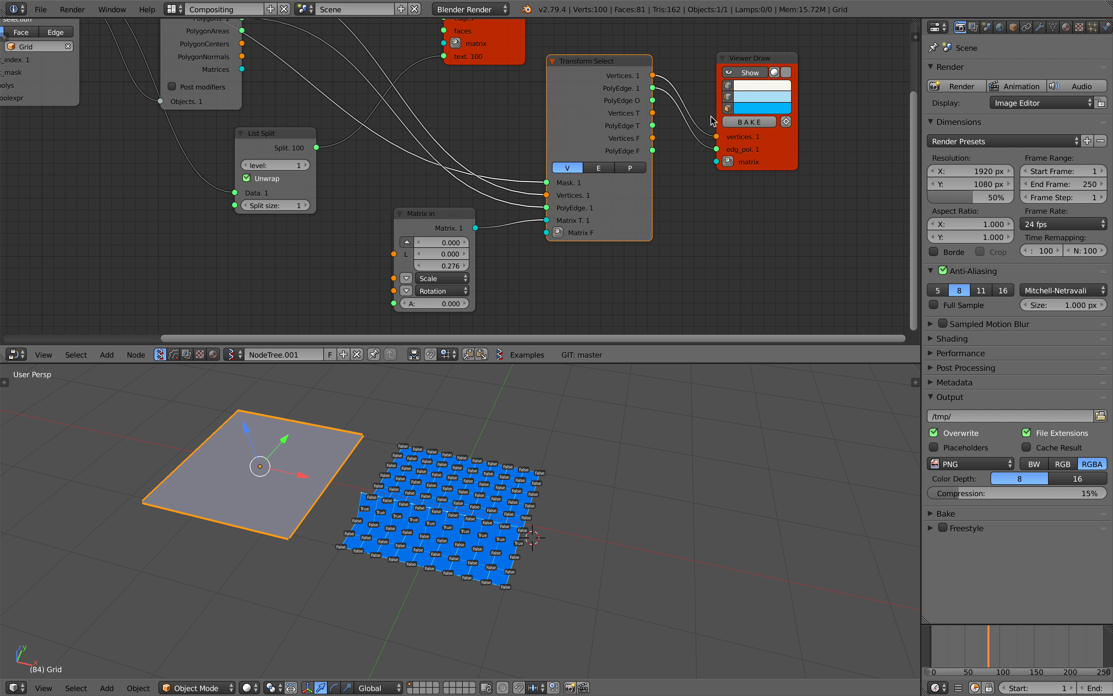
right_click(425, 488)
key("g")
key("x")
left_click(619, 525)
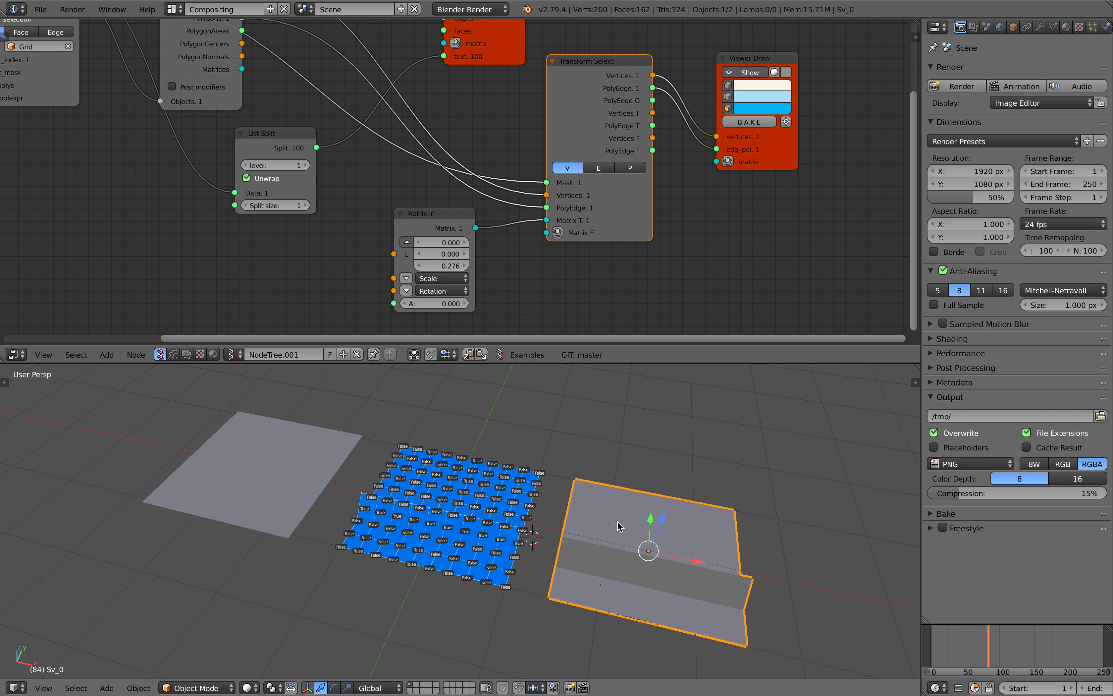
Save the file with the baked mesh included
middle_click_drag(619, 525, 604, 498)
key("ctrl+s")
left_click(583, 499)
Clear the Grid object's location and shift it along the X axis to the opposite side of the preview from the baked mesh
right_click(291, 484)
middle_click_drag(290, 485, 315, 512)
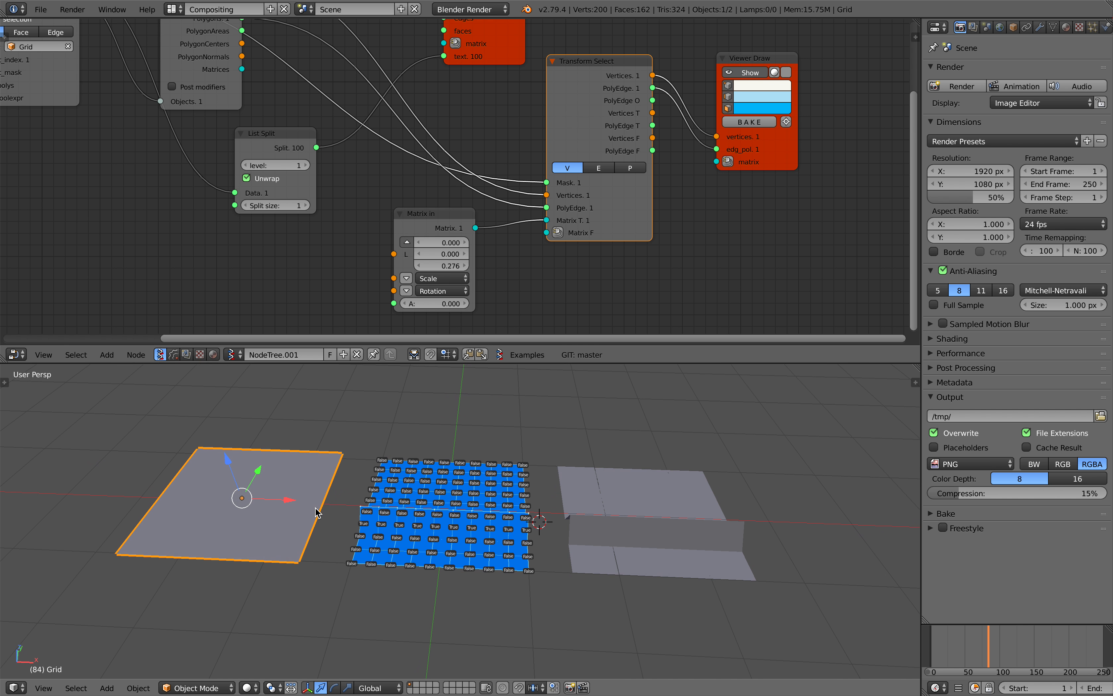
key("alt+g")
left_click_drag(496, 514, 309, 517)
middle_click_drag(396, 527, 487, 515)
Save the scene over select_vertices_of_grid_001.blend with the repositioned Grid object
key("ctrl+s")
left_click(487, 514)
middle_click_drag(215, 166, 472, 237)
key("ctrl+s")
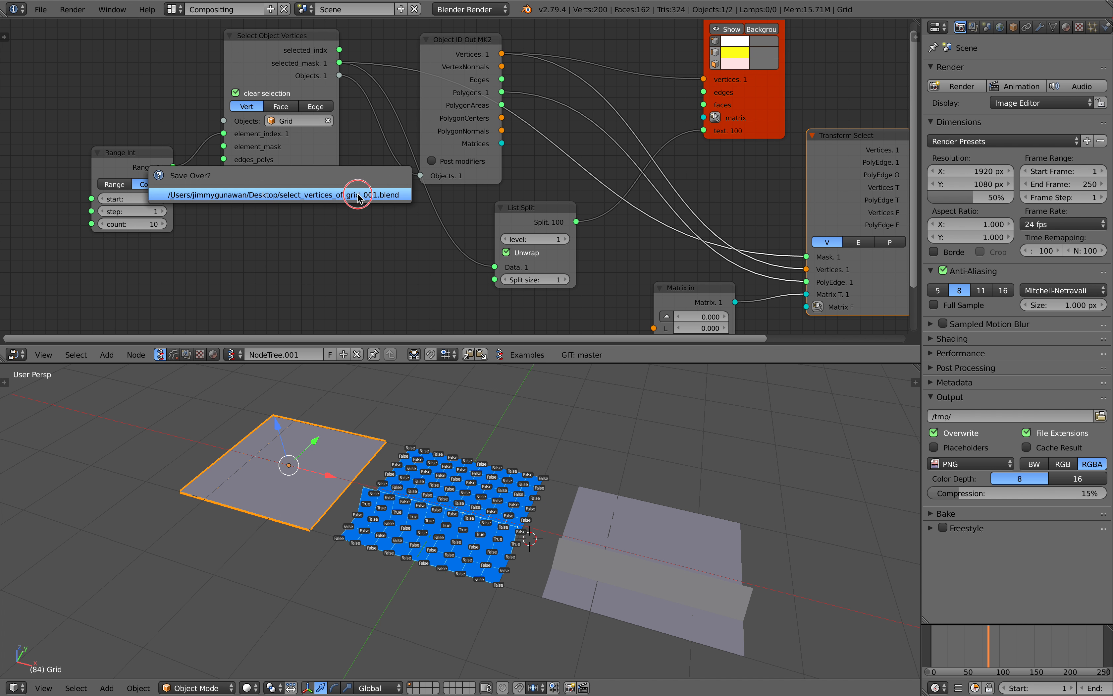
left_click(358, 193)
Set the Range Int node's step to 2 and its start to 0
middle_click_drag(191, 180, 219, 174)
left_click_drag(163, 148, 133, 143)
middle_click_drag(155, 195, 183, 196)
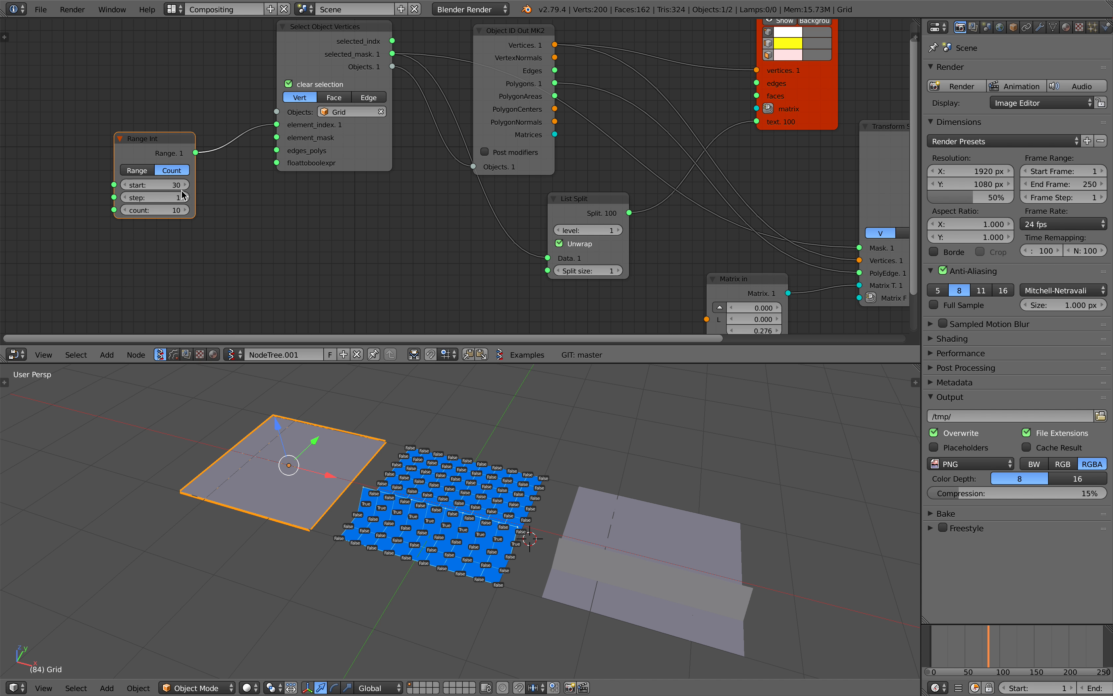
middle_click_drag(351, 431, 372, 440)
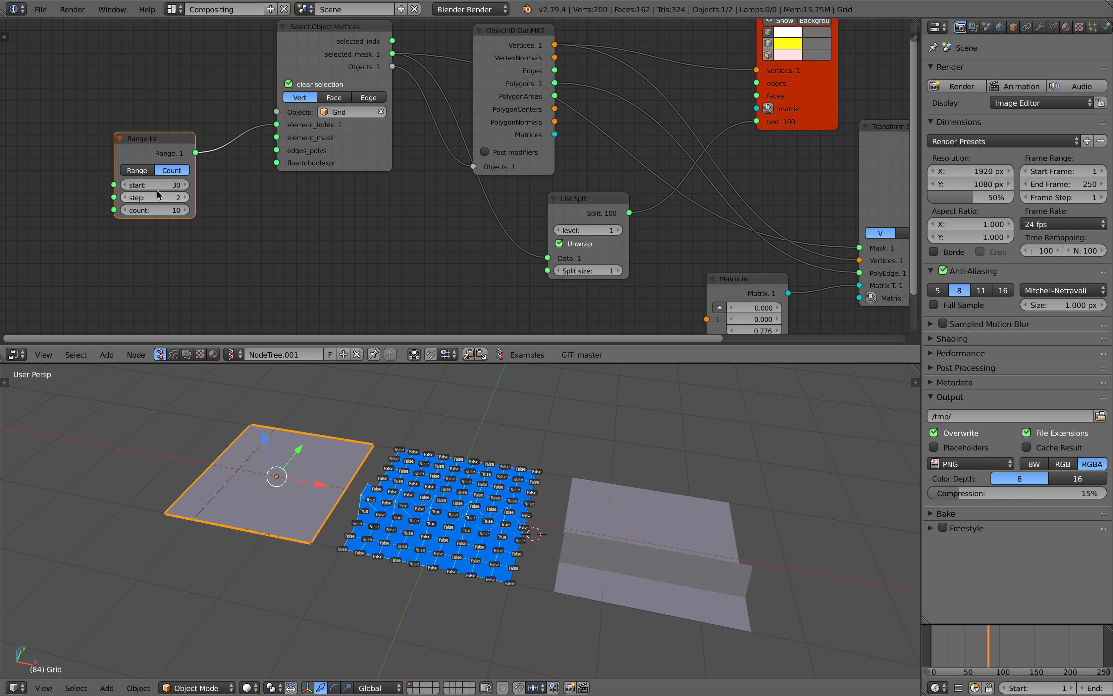
type("0")
key("Return")
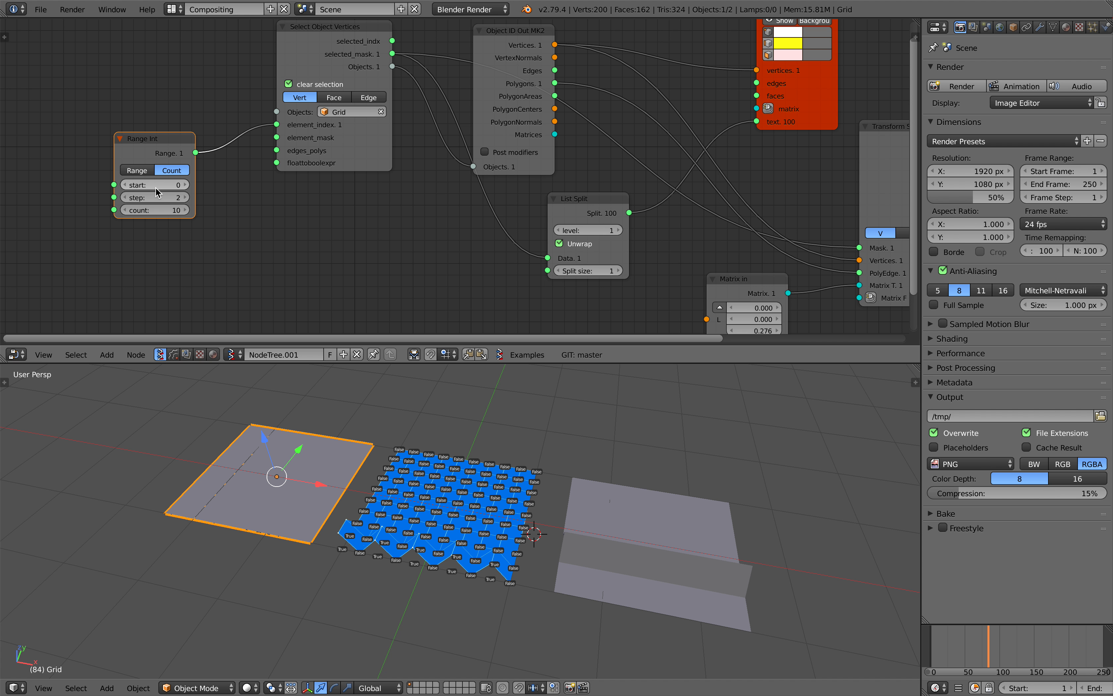
Try higher Range Int counts such as 99 and 130, and start the animation playback to refresh the nodes
left_click_drag(166, 211, 166, 212)
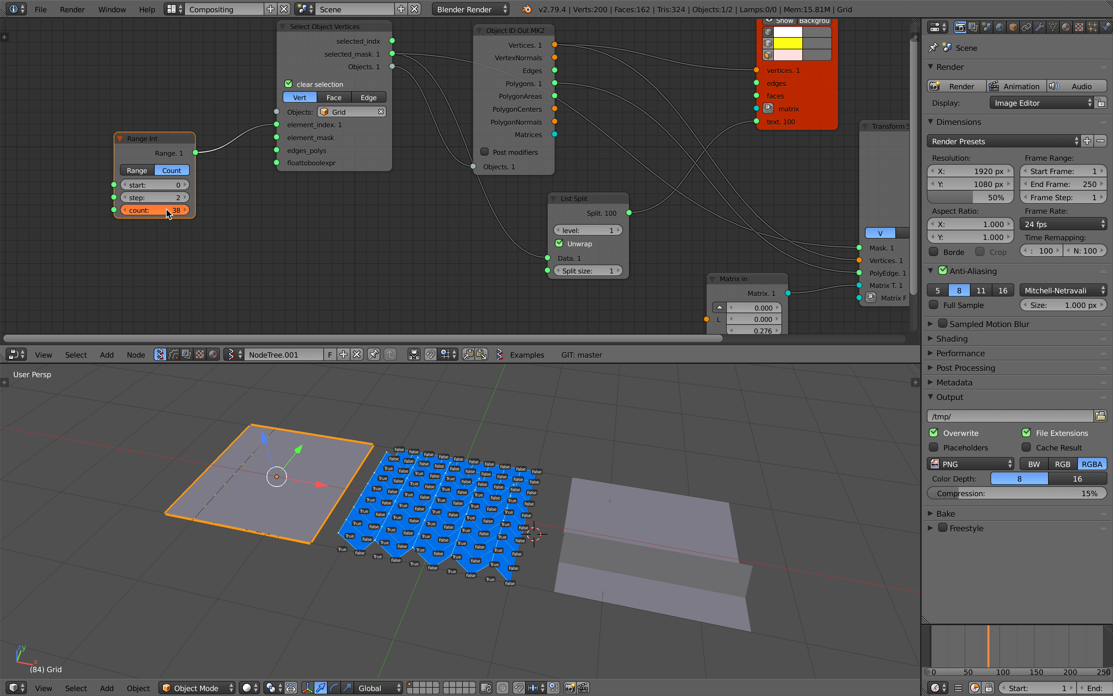
key("Return")
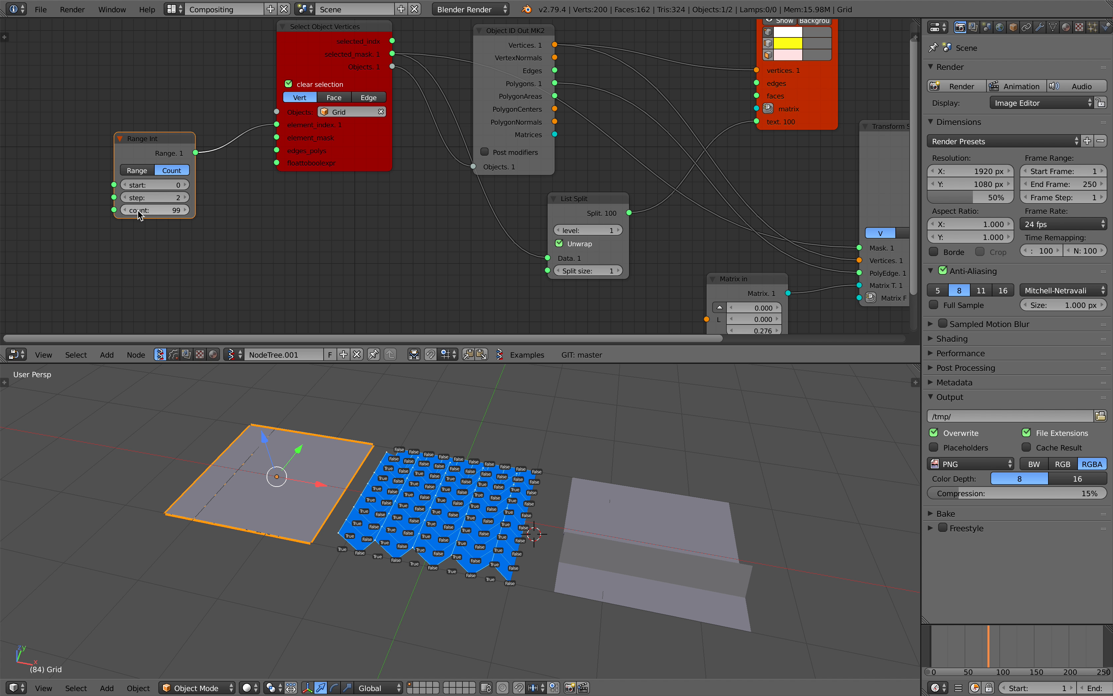
left_click(275, 126)
middle_click_drag(311, 392, 278, 391)
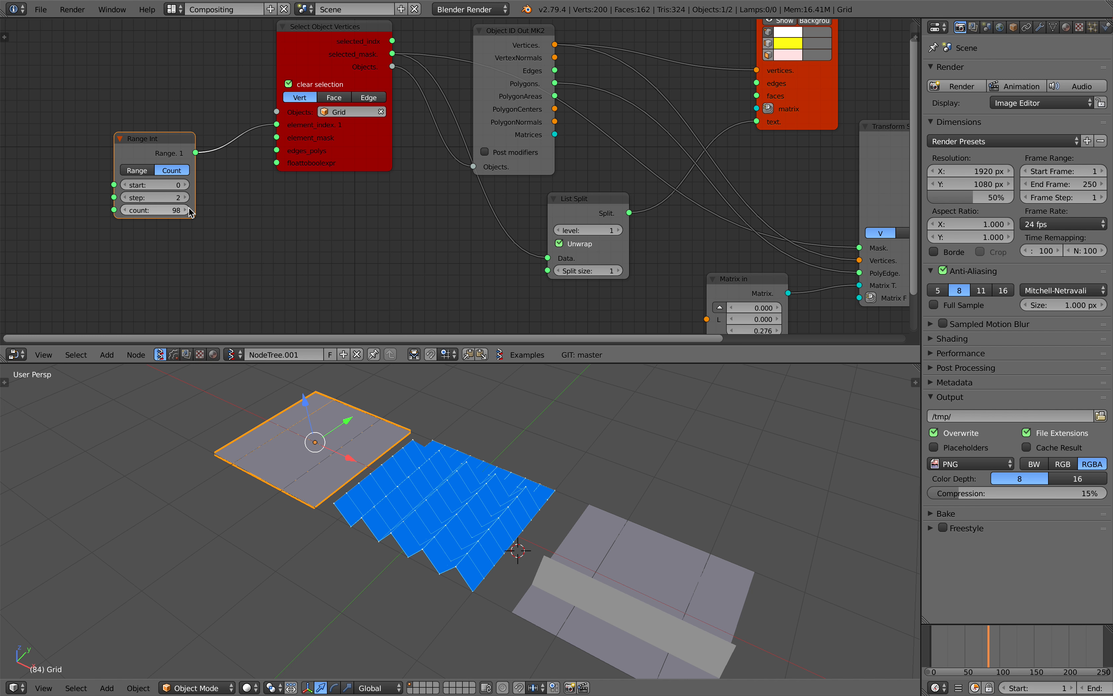
key("alt+a")
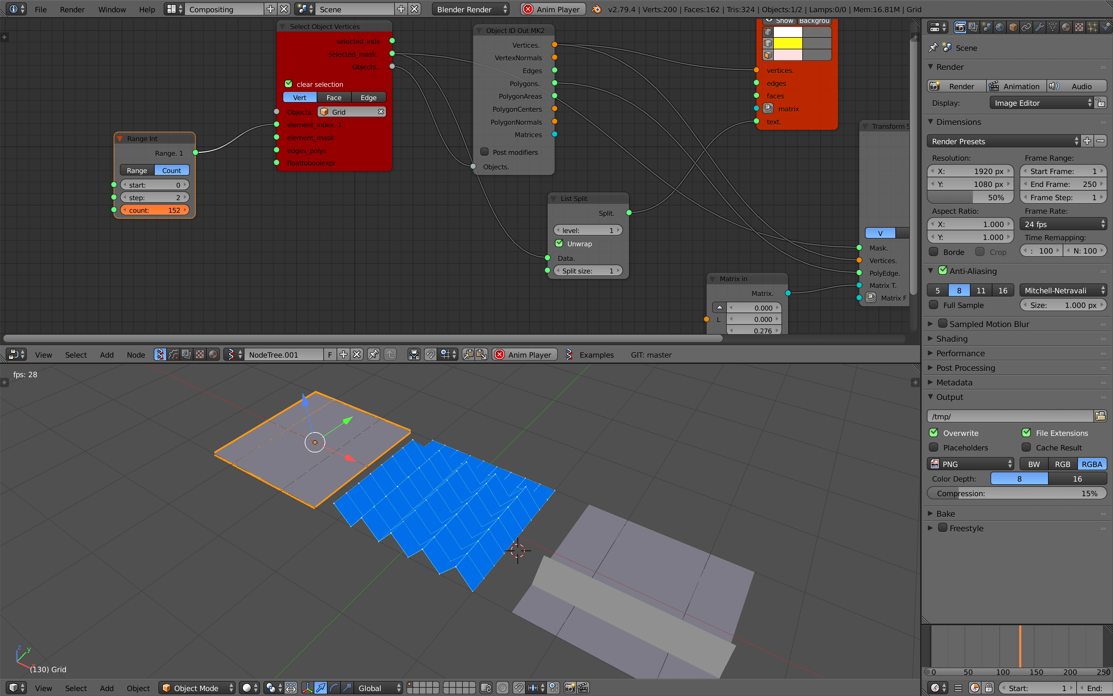
Switch the Range Int node to Range mode and set its stop to 100
left_click(137, 170)
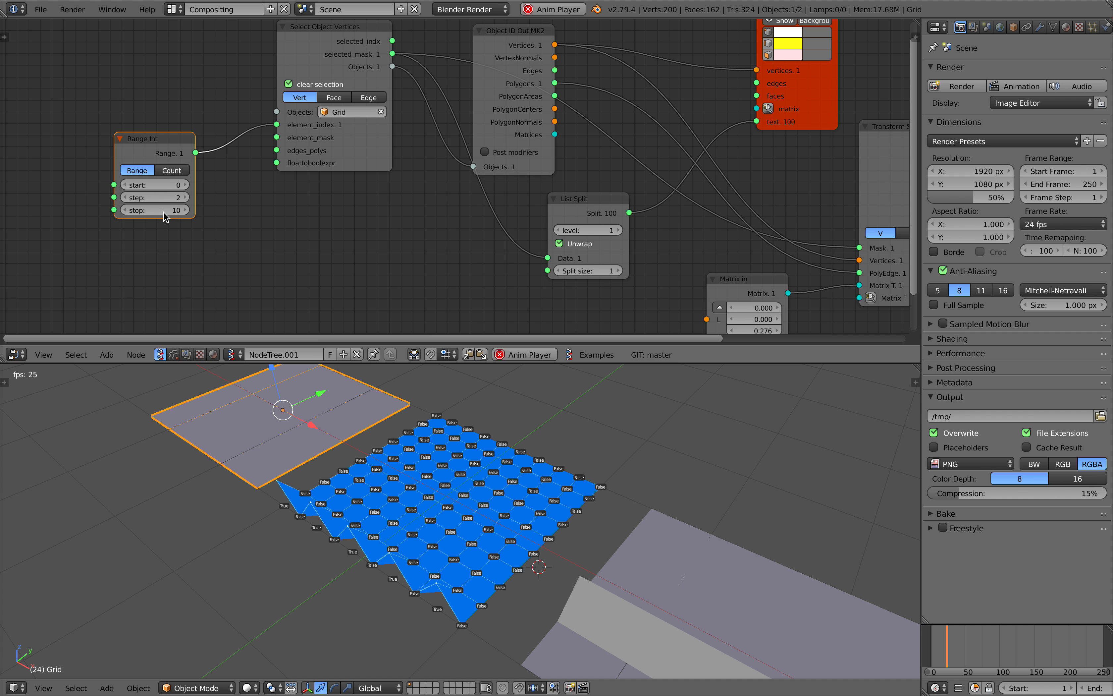
type("100")
key("Return")
Deselect everything in the 3D view and save the file over the existing one
middle_click_drag(364, 575, 468, 459)
key("a")
key("ctrl+s")
left_click(468, 456)
Try a Range Int step of 5, settle on 3, and check the peaks in the drawn preview
left_click(188, 197)
left_click(187, 198)
left_click(187, 197)
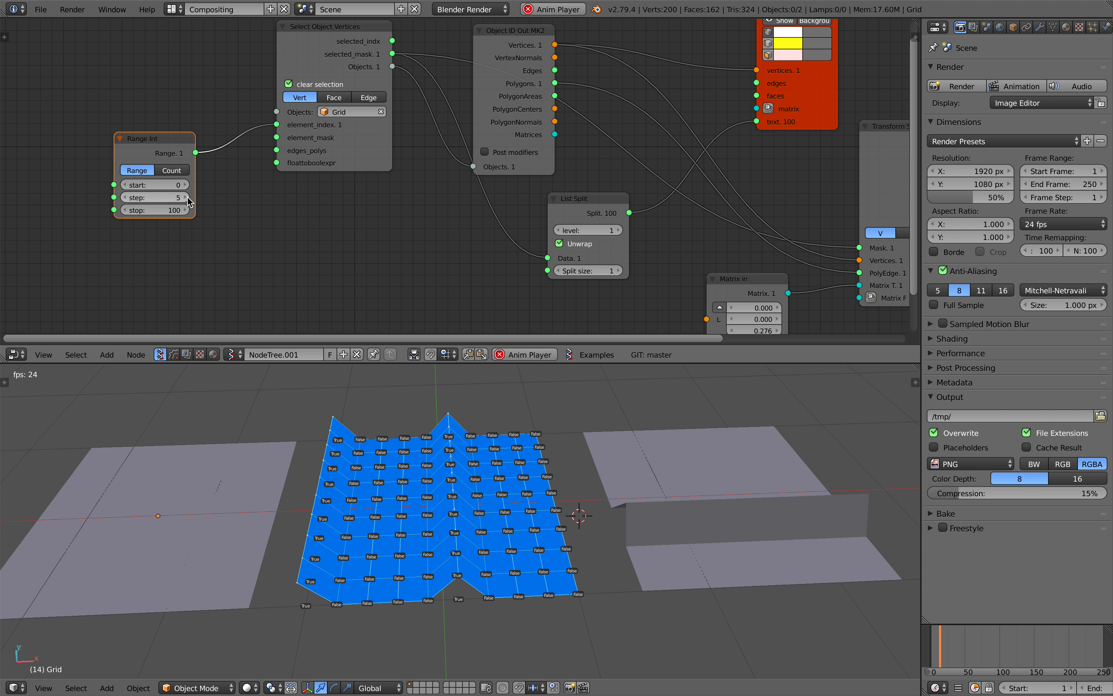
left_click(123, 199)
left_click(123, 198)
middle_click_drag(389, 430, 447, 490)
scroll(417, 525, "up", 3)
scroll(447, 490, "down", 4)
Delete the old baked mesh with the single raised row beside the preview
right_click(634, 480)
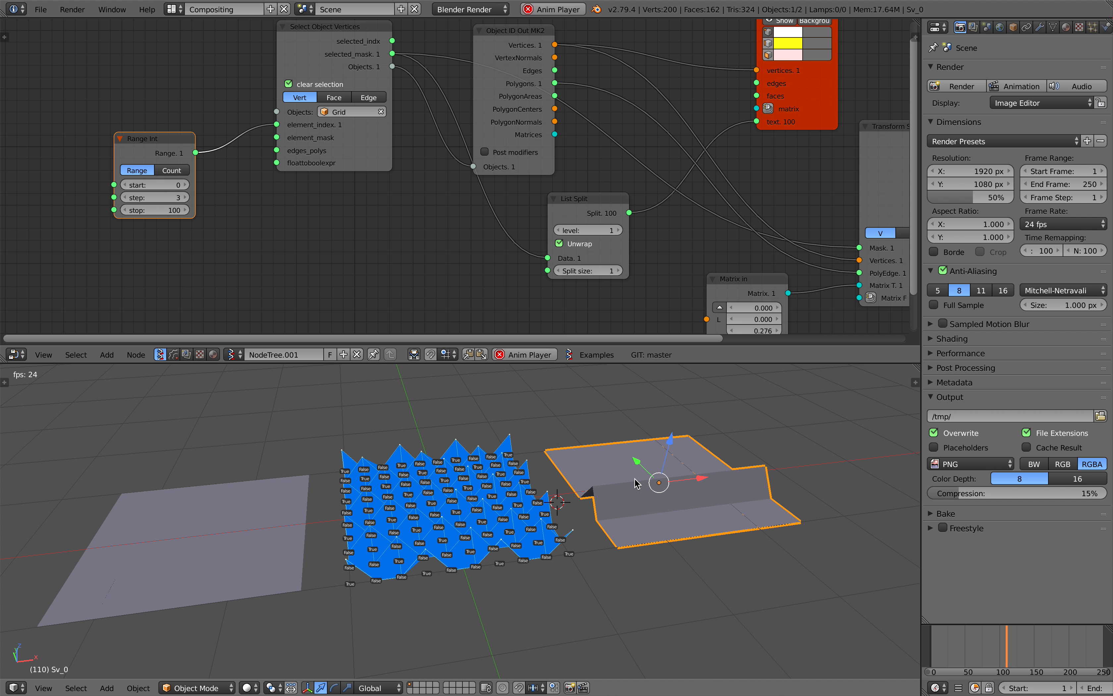
key("x")
key("Return")
Bake the Viewer Draw peaks pattern to a mesh object and move it along the X axis beside the preview
middle_click_drag(584, 488, 548, 481)
middle_click_drag(346, 249, 230, 243)
middle_click_drag(661, 221, 212, 166)
left_click(488, 127)
left_click_drag(499, 509, 742, 539)
middle_click_drag(663, 472, 565, 529)
right_click(551, 498)
scroll(555, 493, "down", 3)
key("a")
key("a")
key("a")
Reduce the Range Int step to 2 to raise every second vertex of the grid
middle_click_drag(242, 196, 740, 198)
middle_click_drag(301, 222, 484, 309)
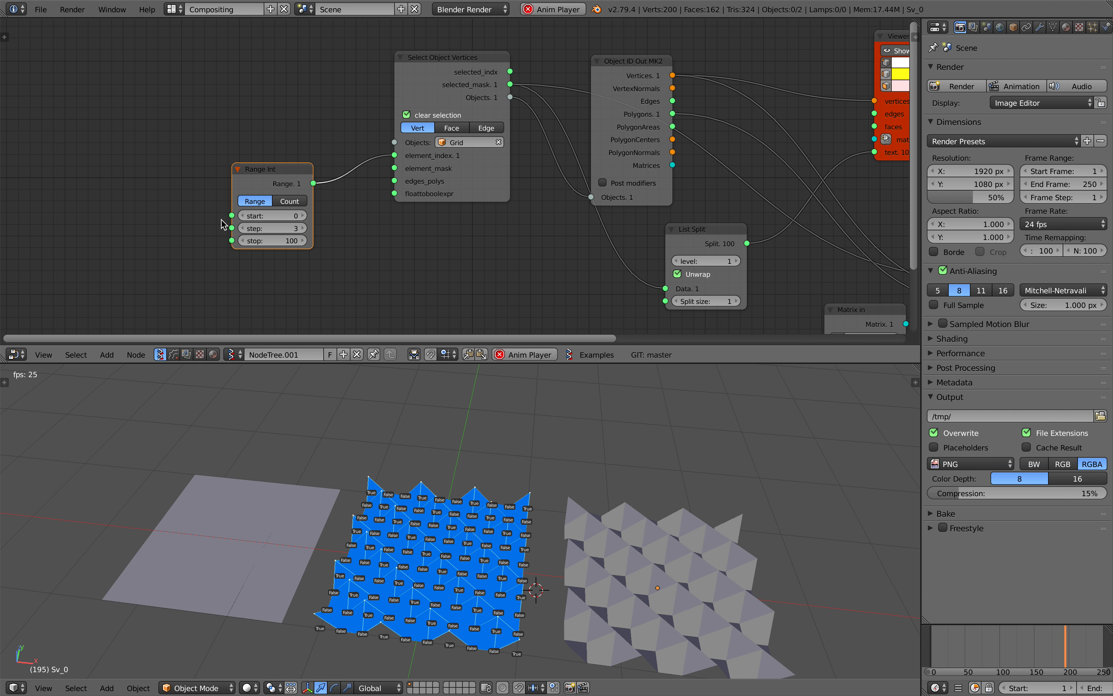
left_click(241, 228)
middle_click_drag(612, 524, 581, 492)
Bake the ridged Viewer Draw result as another mesh and move it along the X axis past the peaks mesh
scroll(532, 507, "down", 3)
middle_click_drag(881, 152, 582, 130)
middle_click_drag(794, 225, 667, 182)
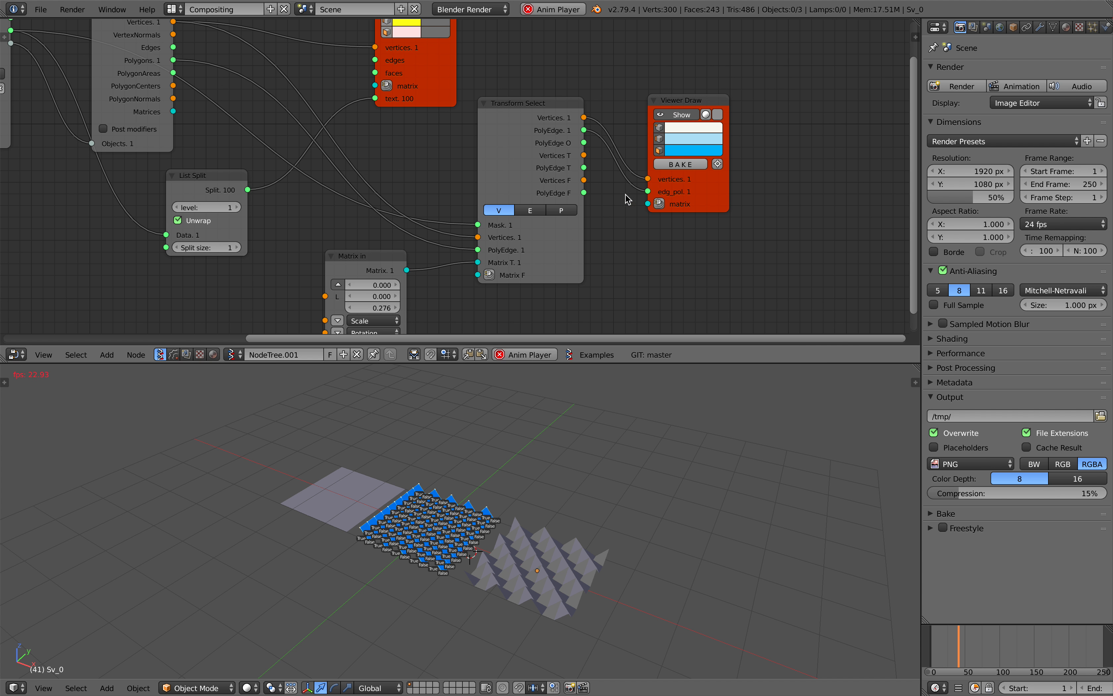
middle_click_drag(419, 524, 457, 532)
left_click_drag(501, 544, 744, 539)
middle_click_drag(616, 499, 524, 491, "shift")
scroll(566, 494, "up", 2)
Deselect everything, stop the animation playback, and save the file over the existing one
key("a")
key("alt+a")
key("ctrl+s")
left_click(540, 483)
Rename the node tree as Select_Vertices
scroll(302, 289, "down", 4)
middle_click_drag(302, 289, 415, 276)
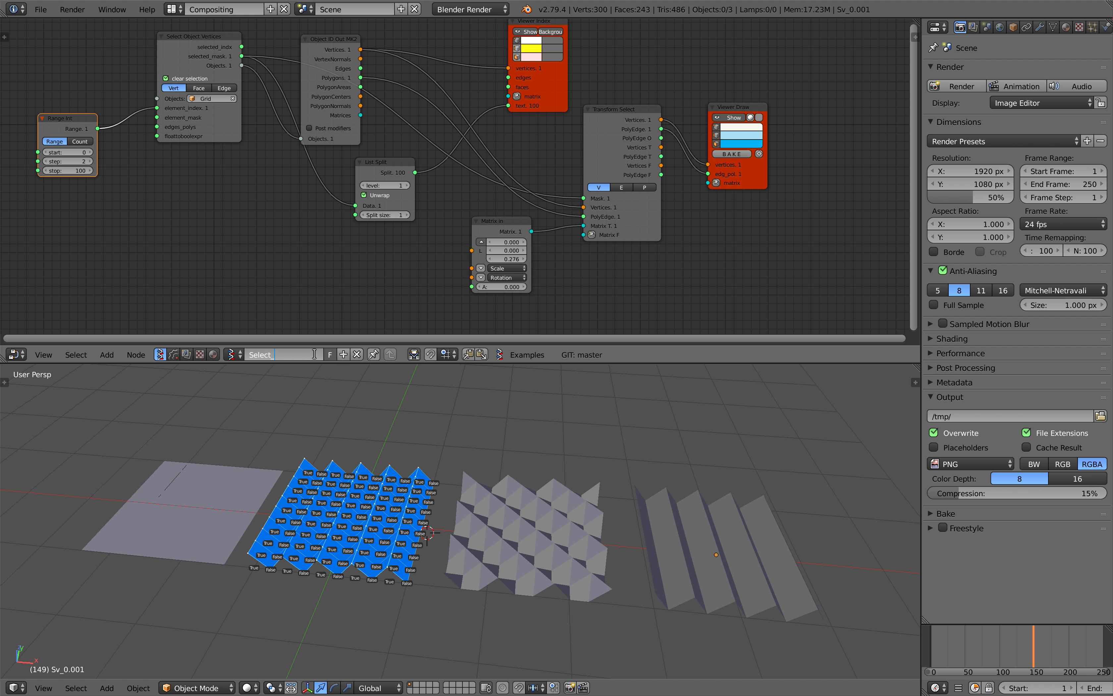
key("ctrl+s")
left_click(315, 354)
Tidy the start of the node tree by placing the Select Object Vertices node closer to Range Int
middle_click_drag(261, 84, 400, 132)
scroll(359, 140, "up", 6)
left_click_drag(80, 162, 117, 161)
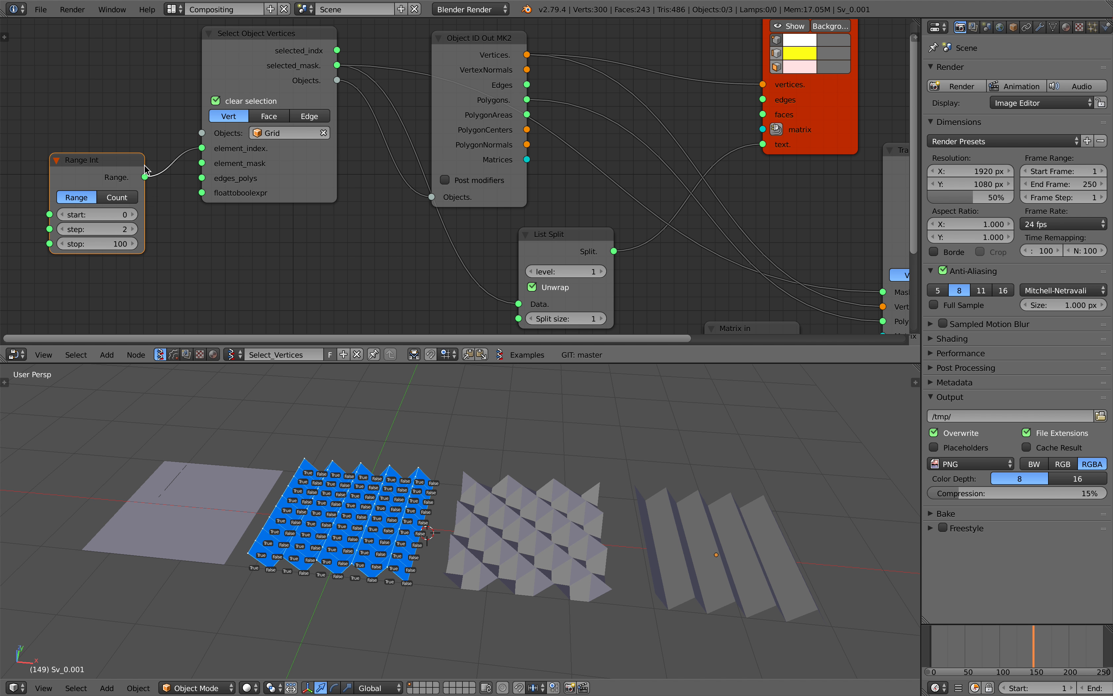
left_click_drag(92, 168, 86, 158)
middle_click_drag(192, 148, 164, 150)
left_click_drag(198, 81, 182, 87)
scroll(209, 155, "down", 2)
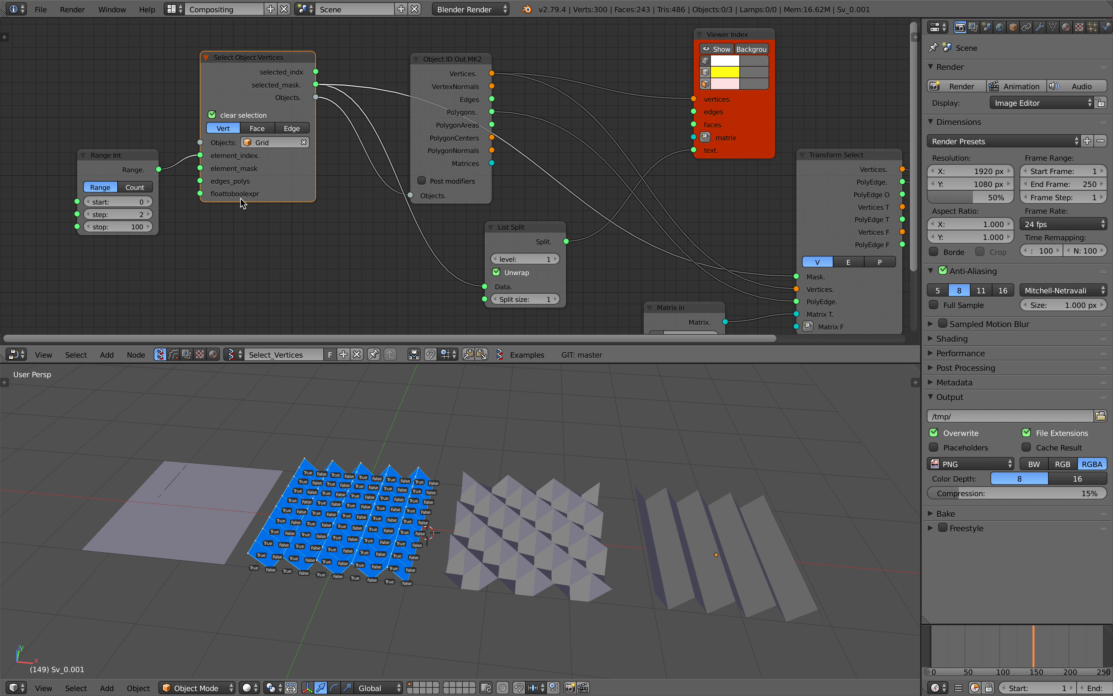
Raise the selected vertices higher by setting the Matrix in node's Z location to 0.774
middle_click_drag(313, 467, 327, 478)
middle_click_drag(321, 237, 279, 228)
middle_click_drag(289, 182, 221, 169)
middle_click_drag(344, 474, 323, 454)
middle_click_drag(419, 509, 478, 545)
middle_click_drag(643, 551, 581, 447)
middle_click_drag(584, 312, 516, 263)
left_click_drag(520, 289, 587, 289)
middle_click_drag(537, 222, 439, 244)
Reposition the Transform Select and Object ID Out MK2 nodes and make the node editor area slightly taller
middle_click_drag(545, 162, 552, 174)
left_click_drag(539, 162, 552, 144)
scroll(516, 130, "down", 2)
middle_click_drag(478, 129, 615, 143)
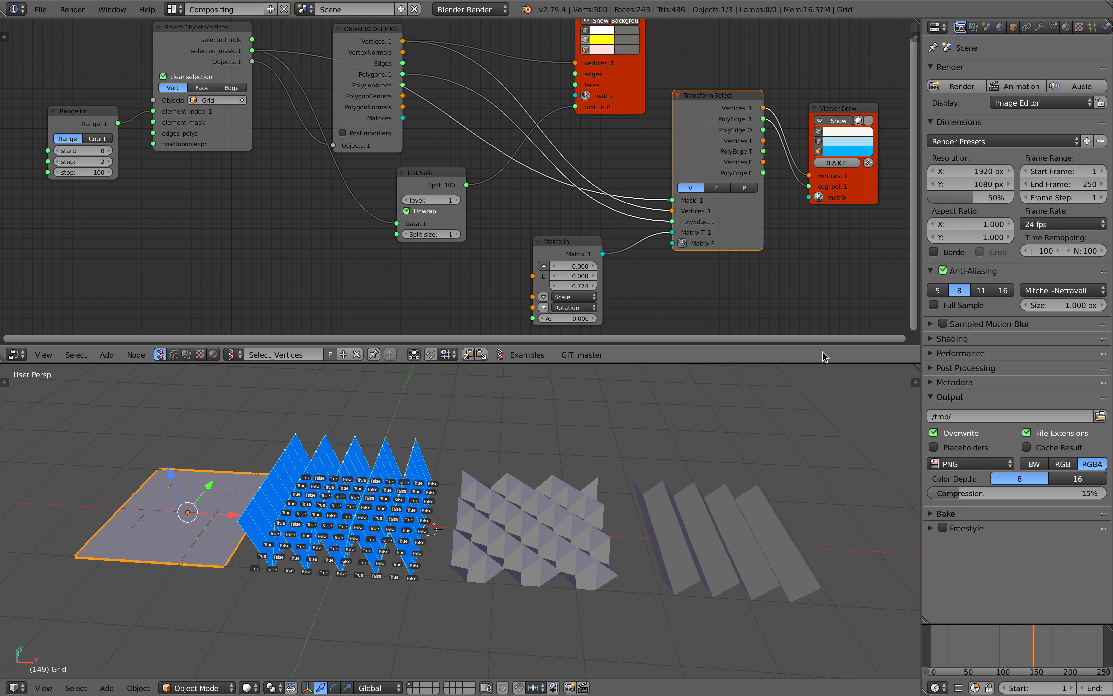
left_click_drag(826, 364, 819, 372)
scroll(780, 243, "down", 1)
middle_click_drag(714, 231, 723, 243)
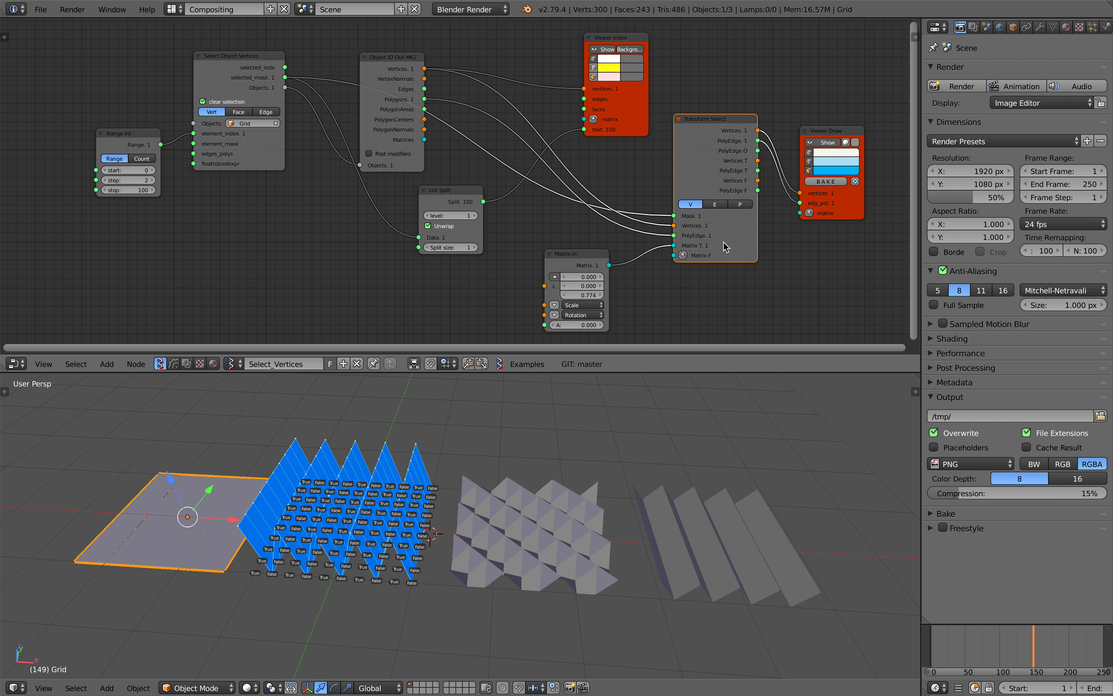
left_click_drag(390, 67, 392, 57)
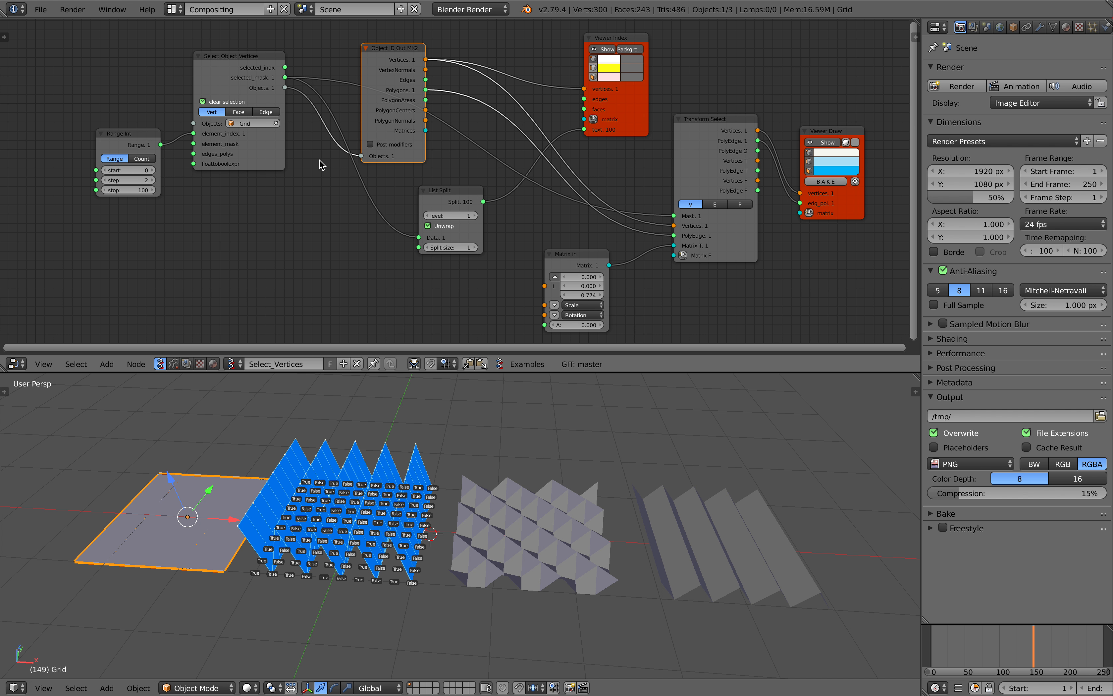
Save the scene as a new numbered version of the blend file
left_click(40, 9)
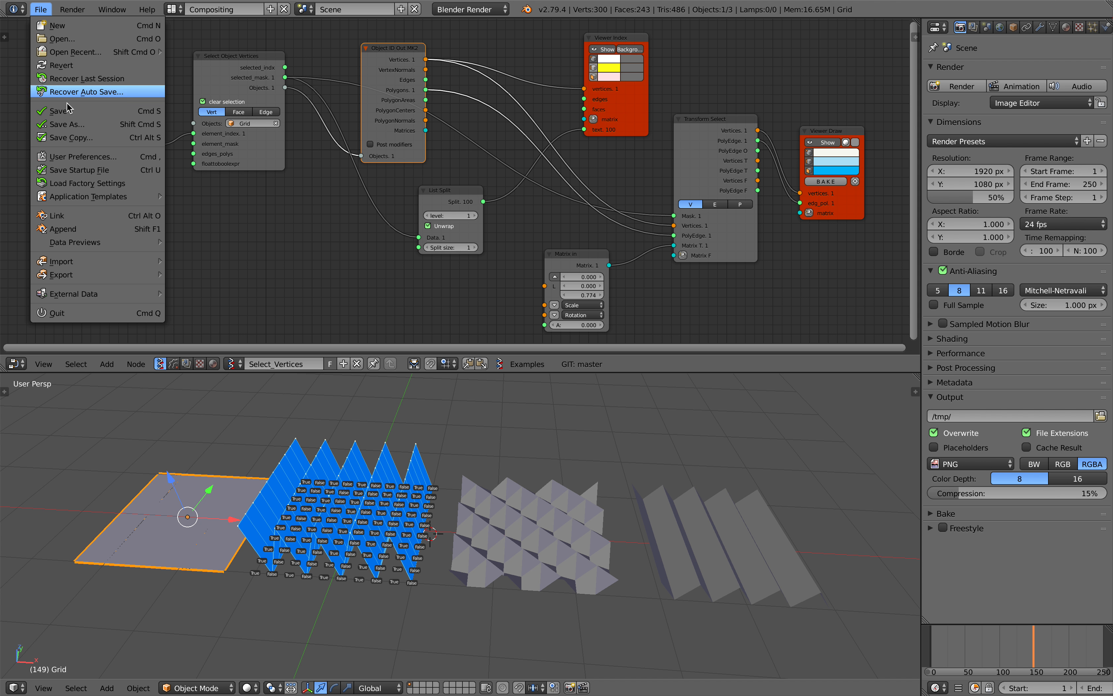
left_click(55, 124)
left_click(1023, 59)
left_click(1070, 44)
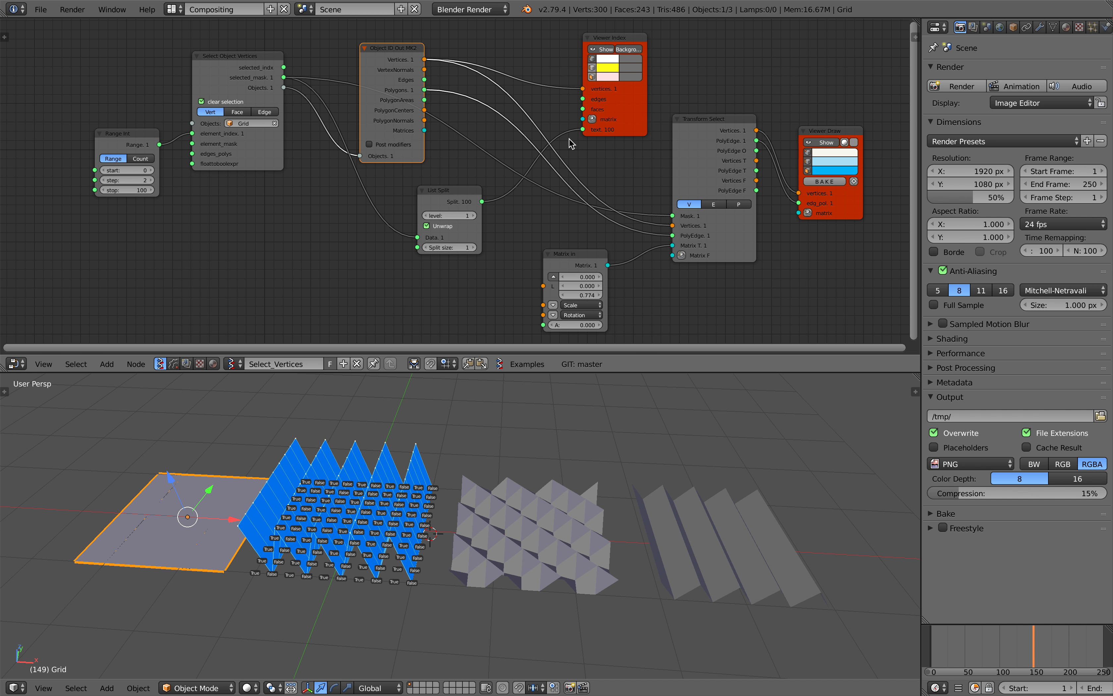
Widen the node editor and 3D view areas and switch the Select Object Vertices node to Face selection
left_click_drag(922, 131, 946, 131)
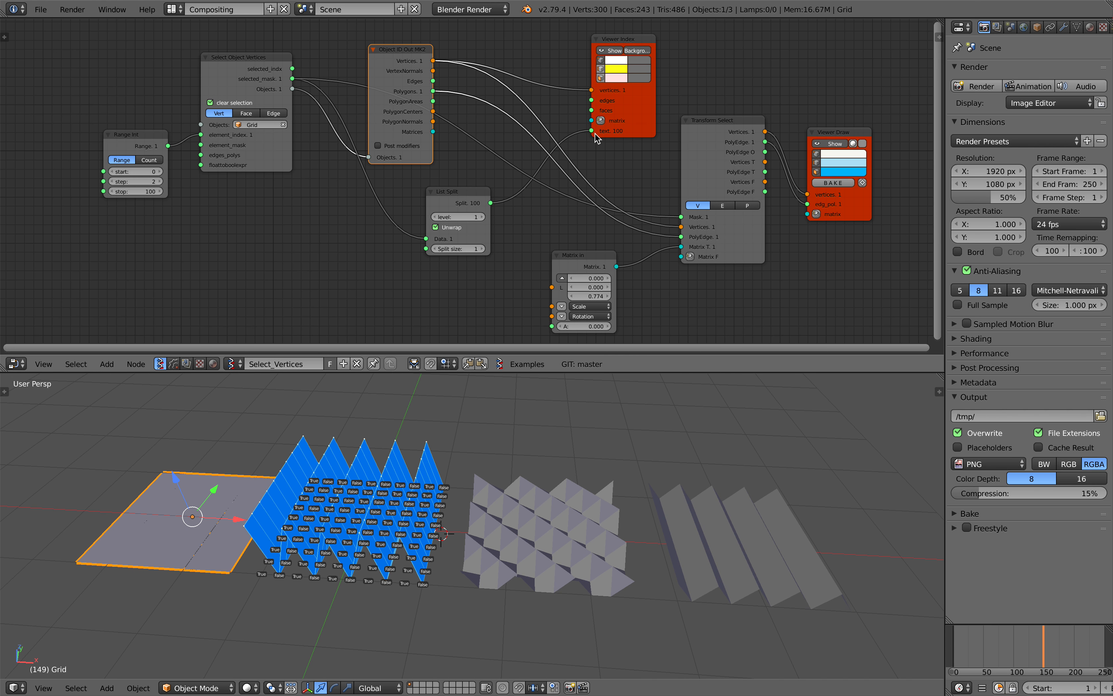
scroll(226, 173, "up", 2)
middle_click_drag(194, 119, 361, 186)
left_click(365, 179)
left_click(351, 180)
left_click(369, 180)
left_click_drag(232, 223, 217, 224)
middle_click_drag(437, 197, 346, 186)
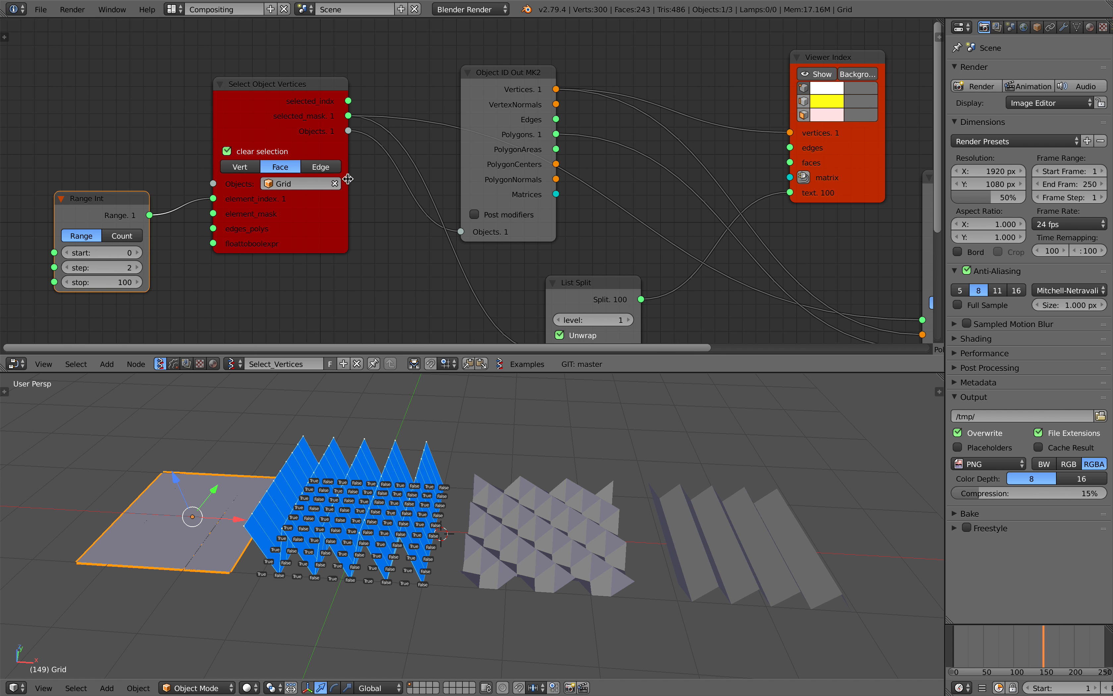
scroll(382, 202, "down", 1)
middle_click_drag(392, 220, 391, 211)
middle_click_drag(310, 212, 339, 202)
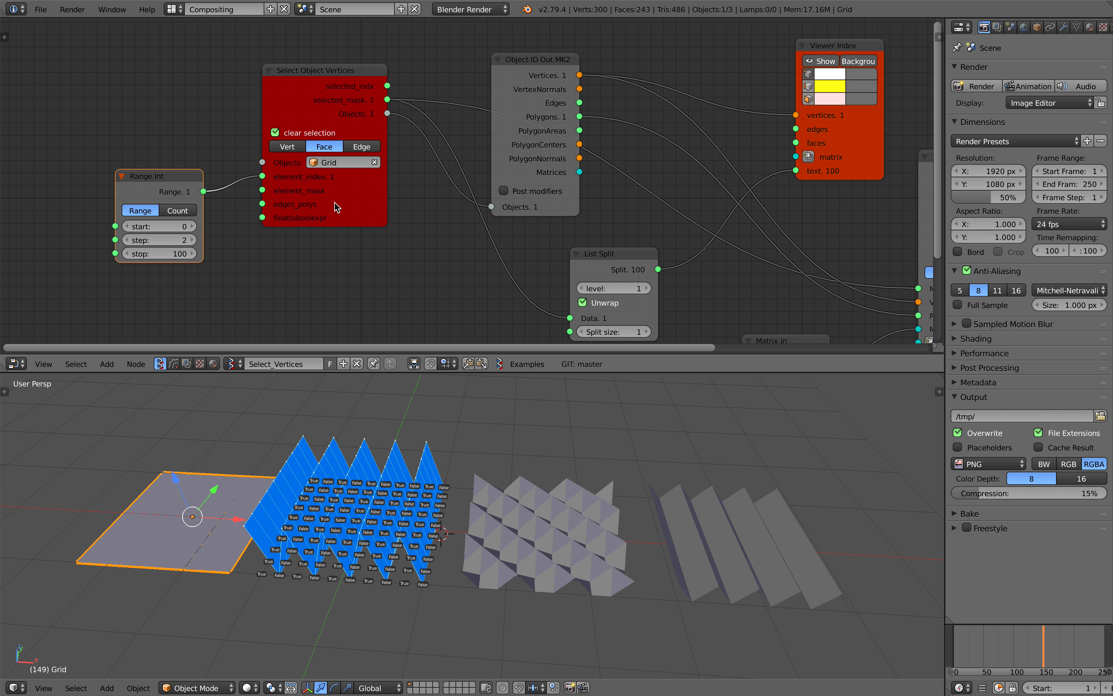
Switch to the Terminal window and read the error reported for the Select Object Vertices node
key("ctrl+Left")
mouse_move(2, 458)
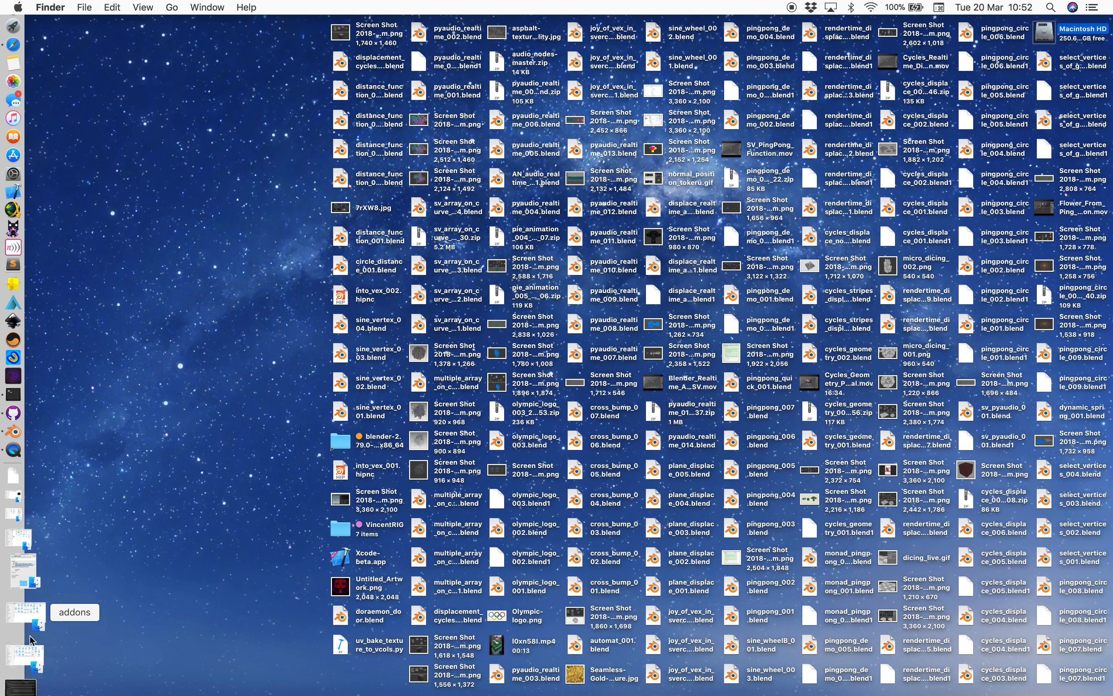
left_click(25, 649)
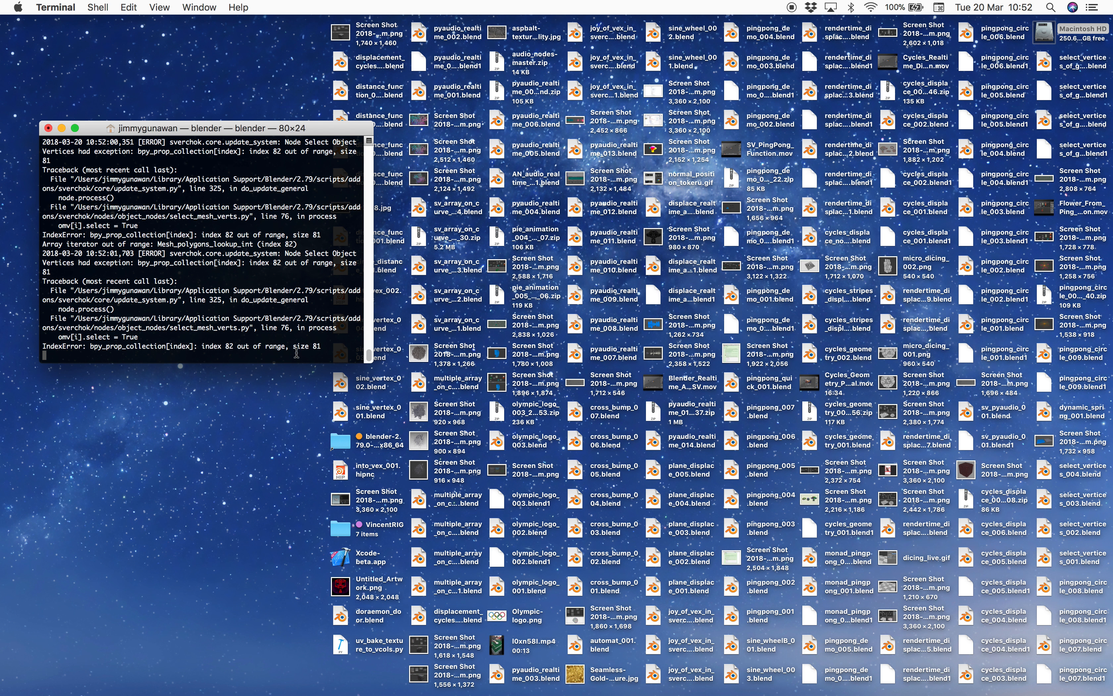
Return to Blender and set the Range Int node's stop to 81
key("ctrl+Right")
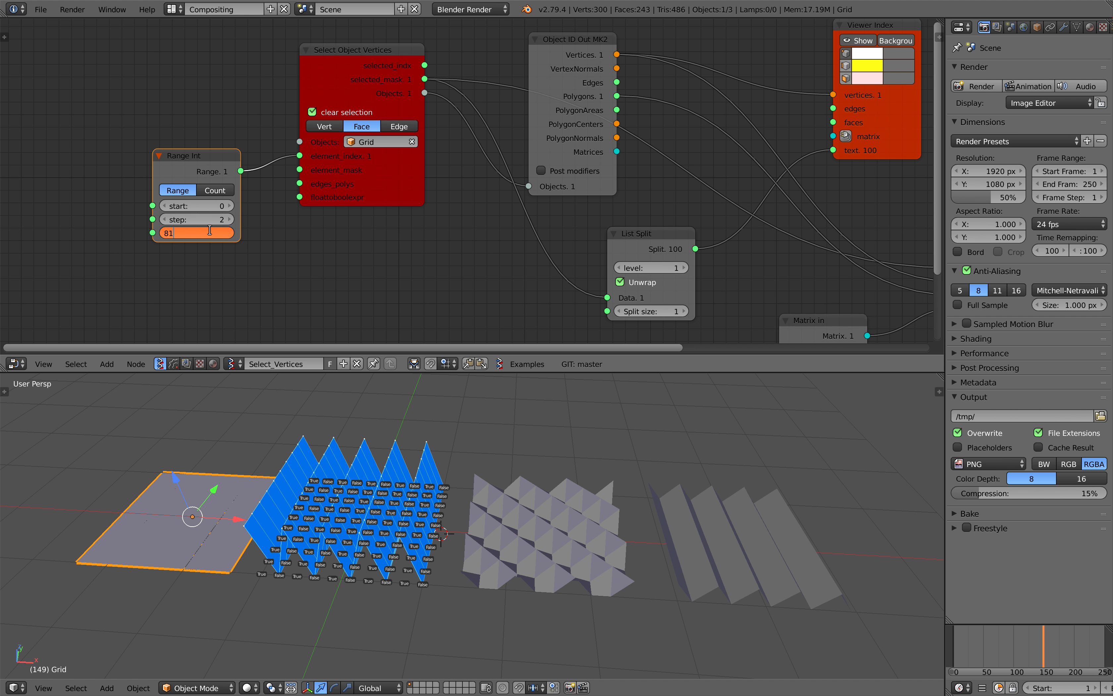
key("Return")
mouse_move(339, 499)
middle_mouse_down()
mouse_move(404, 472)
mouse_move(338, 480)
middle_mouse_up()
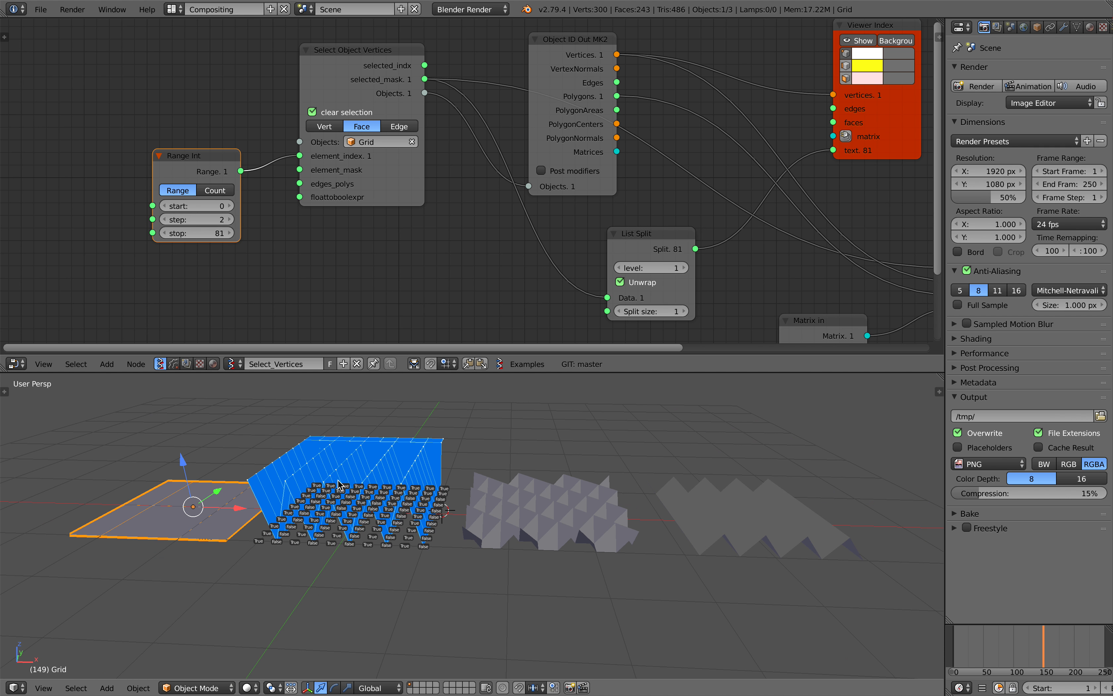
Switch the Transform Select node to polygon mode (P) and reposition it together with the Viewer Draw node
middle_click_drag(519, 149, 323, 138)
middle_click_drag(416, 144, 309, 148)
middle_click_drag(700, 236, 547, 211)
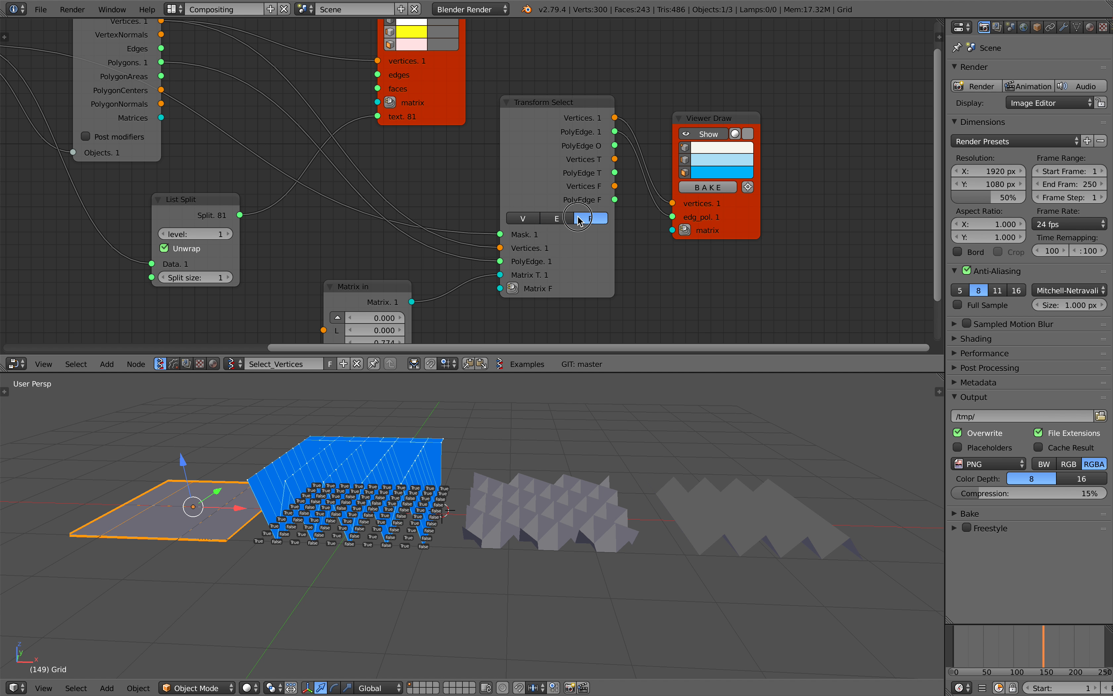
left_click_drag(605, 131, 597, 167)
left_click_drag(672, 203, 662, 205)
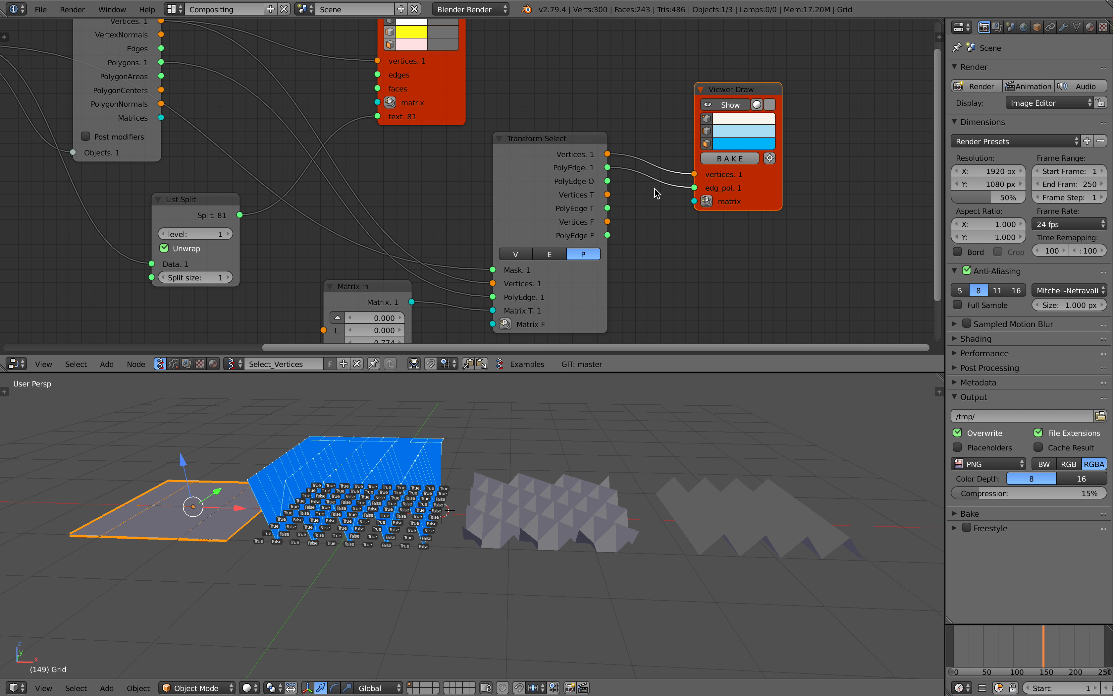
middle_click_drag(569, 235, 606, 225)
mouse_move(612, 244)
left_mouse_down()
mouse_move(566, 243)
mouse_move(609, 244)
left_mouse_up()
left_click_drag(595, 173, 632, 146)
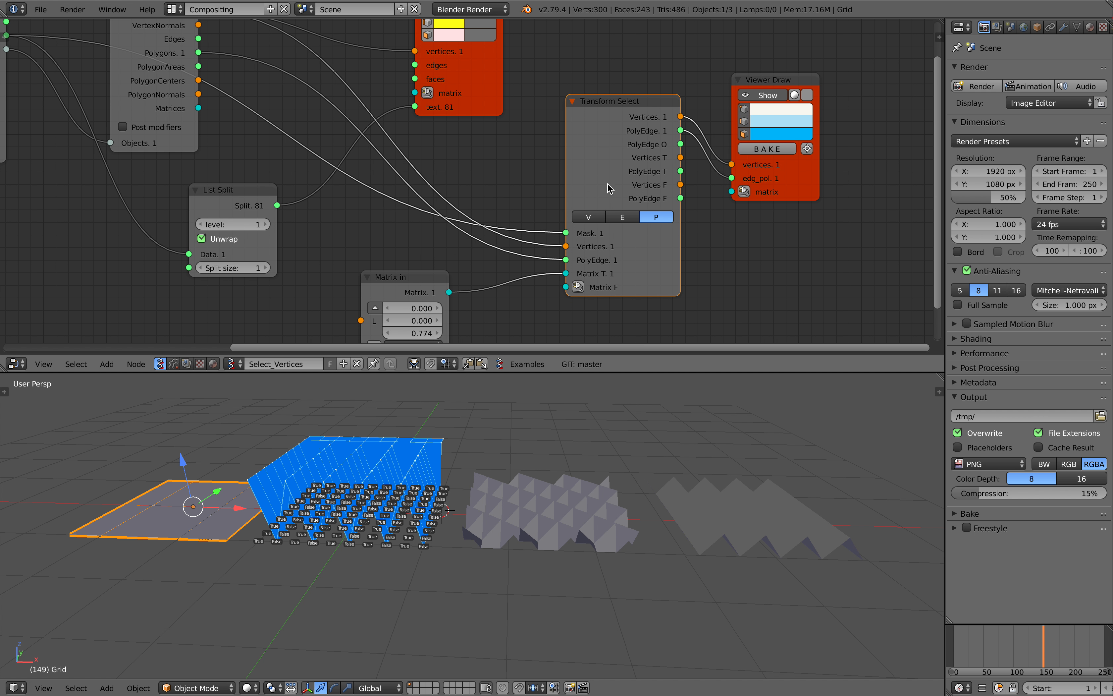
middle_click_drag(608, 183, 623, 185)
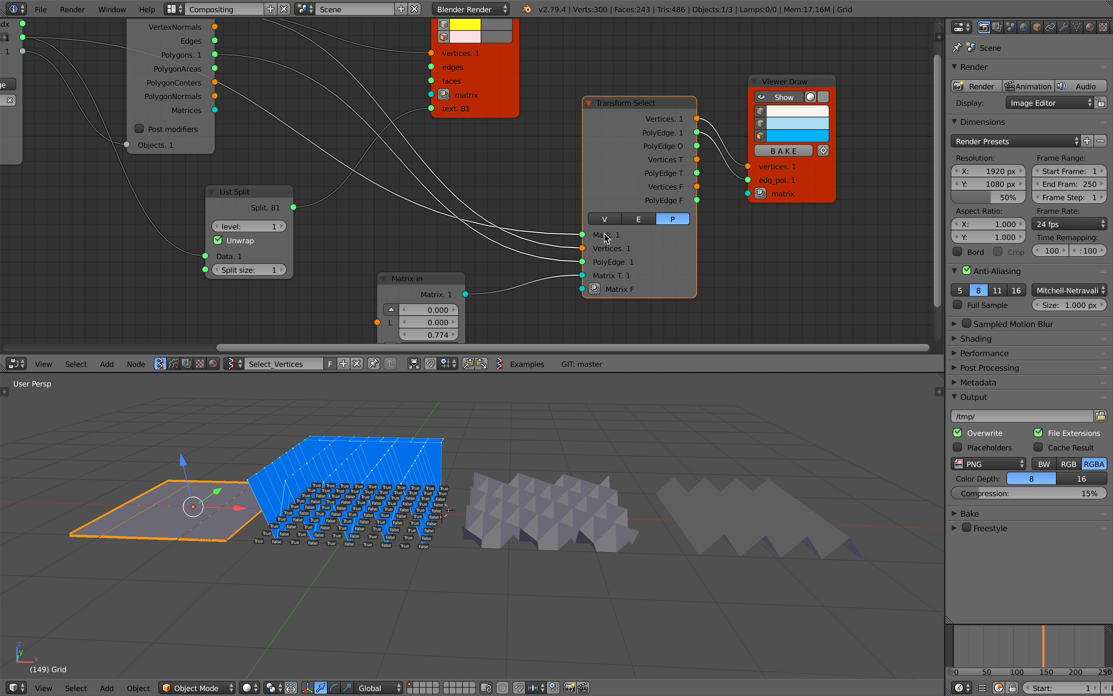
scroll(482, 196, "down", 1)
middle_click_drag(235, 160, 293, 189)
middle_click_drag(433, 159, 370, 157)
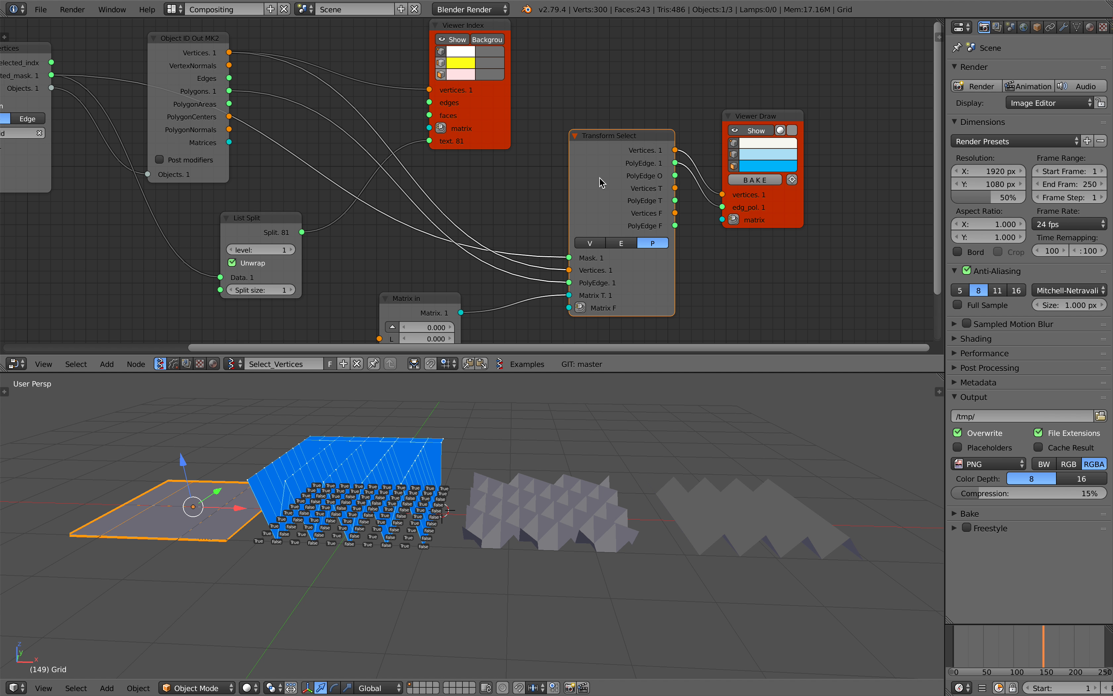
middle_click_drag(281, 499, 447, 446)
scroll(516, 482, "up", 3)
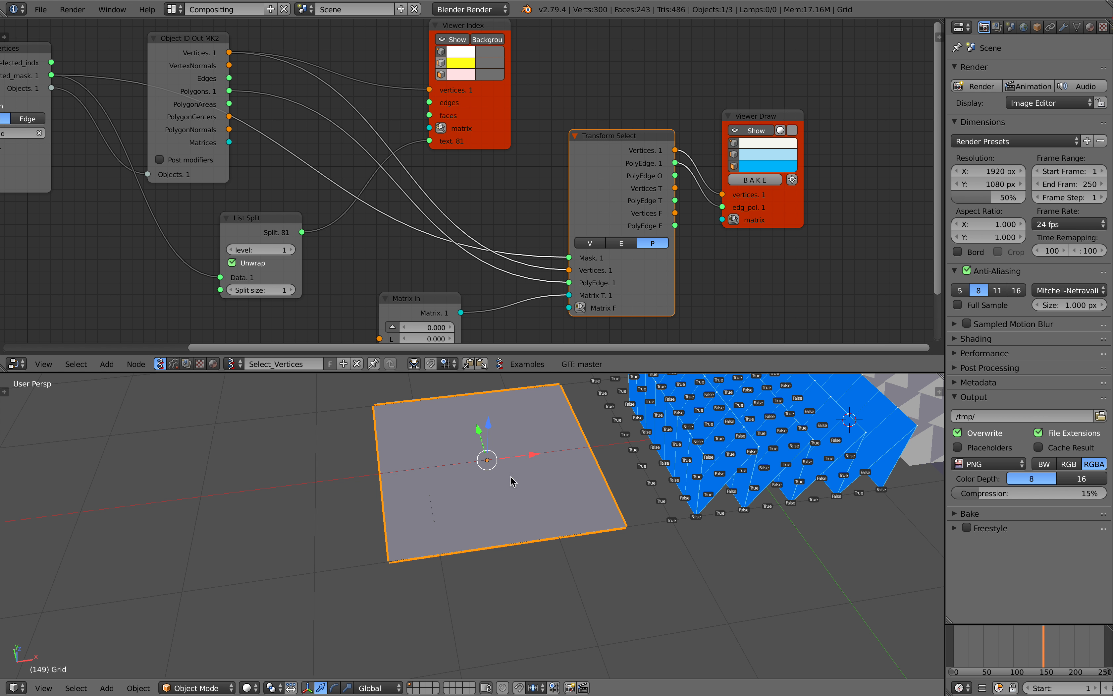
middle_click_drag(498, 486, 467, 465)
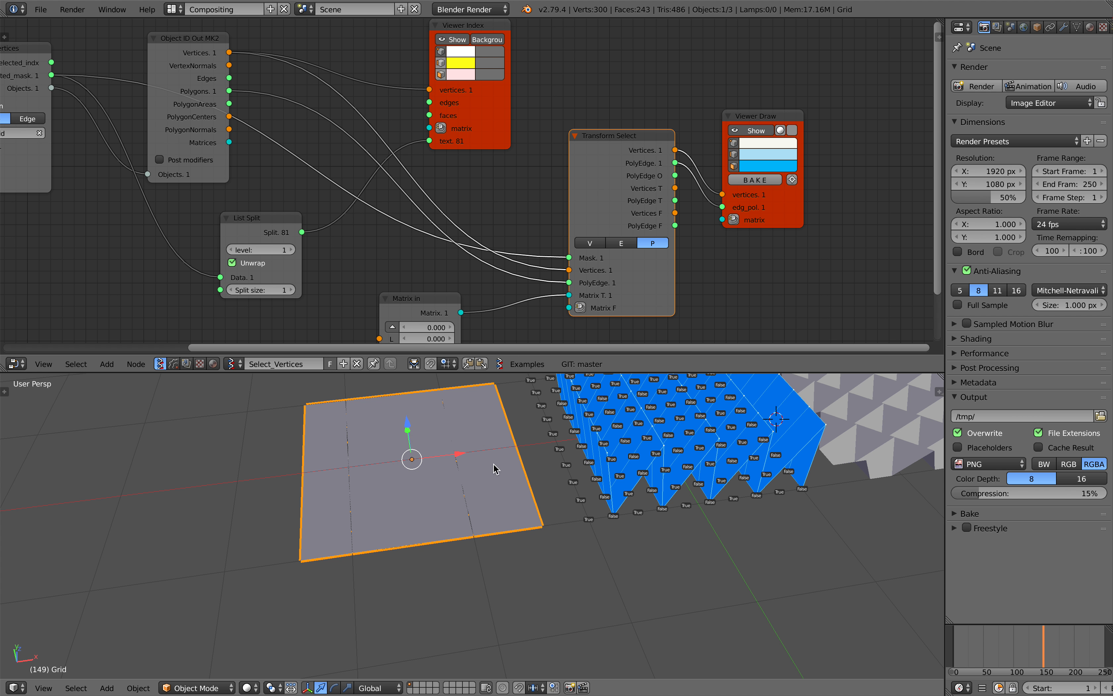
scroll(653, 204, "down", 2)
key("shift+a")
left_click(674, 220)
type("opera")
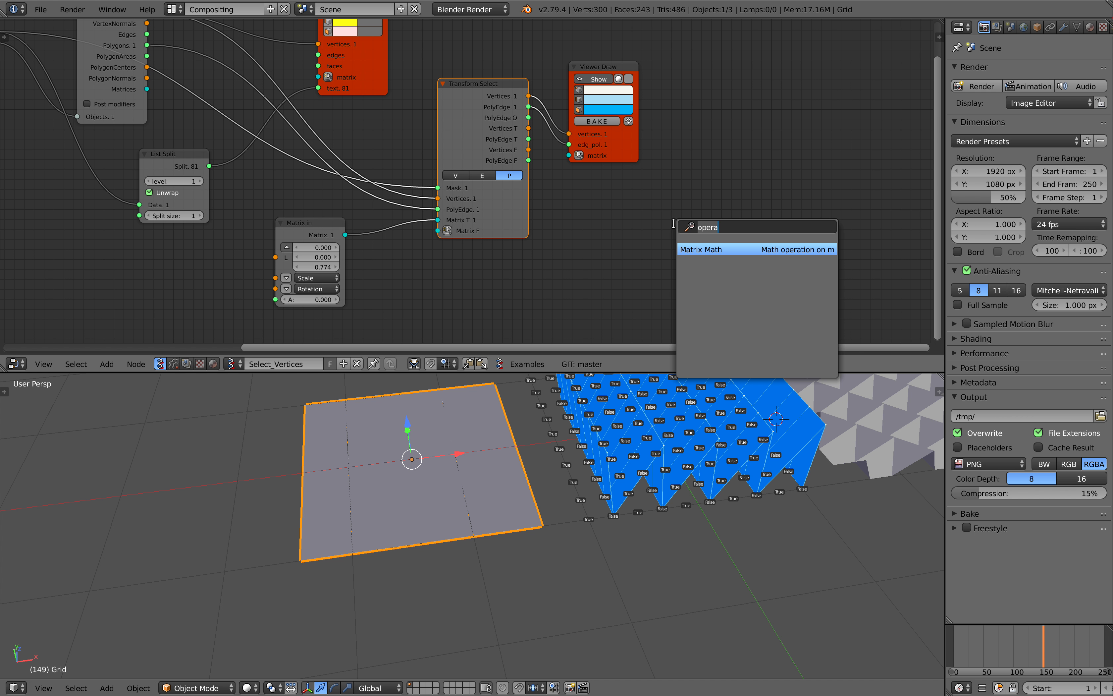
key("Escape")
key("shift+a")
mouse_move(653, 334)
left_click(717, 171)
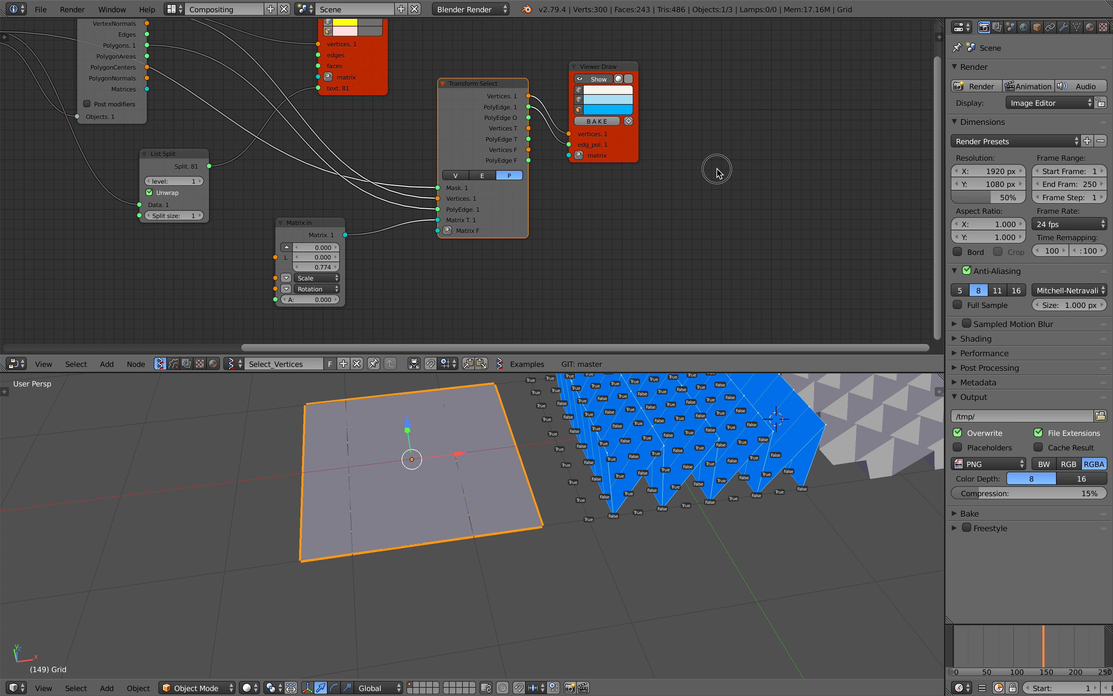
key("shift+a")
left_click(717, 172)
Raise the Transform Select node and move the Viewer Draw node farther away from it
middle_click_drag(463, 508, 373, 479)
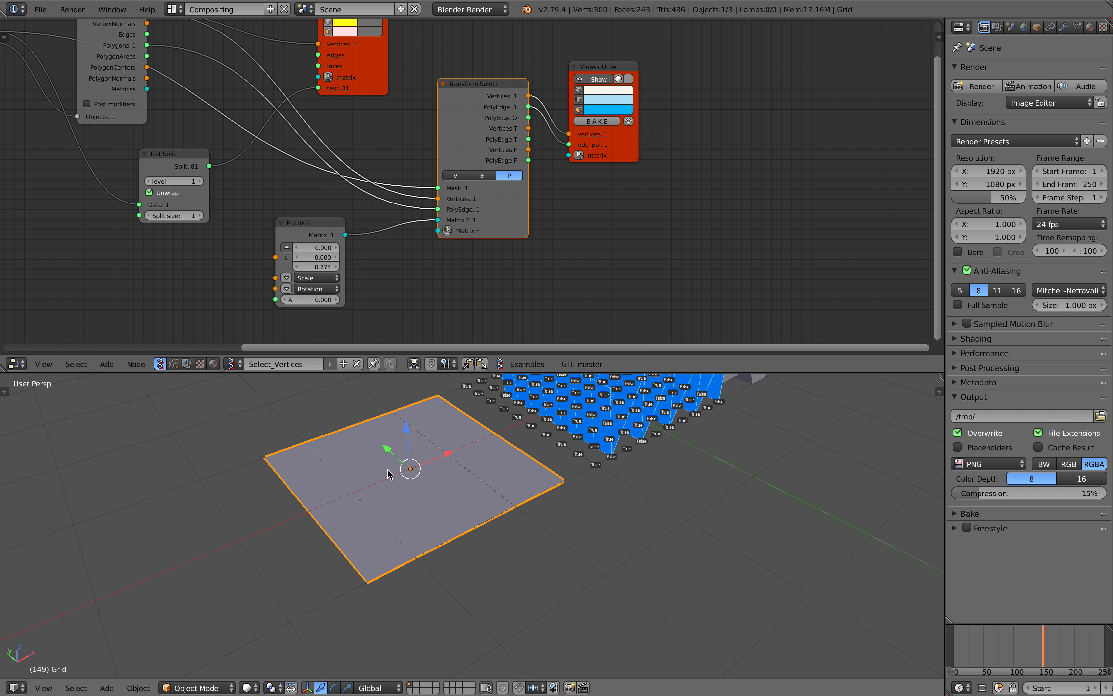
middle_click_drag(441, 482, 416, 497, "shift")
middle_click_drag(413, 454, 396, 437)
middle_click_drag(544, 248, 512, 278)
left_click_drag(450, 150, 457, 100)
left_click_drag(595, 183, 669, 159)
left_click_drag(488, 184, 517, 172)
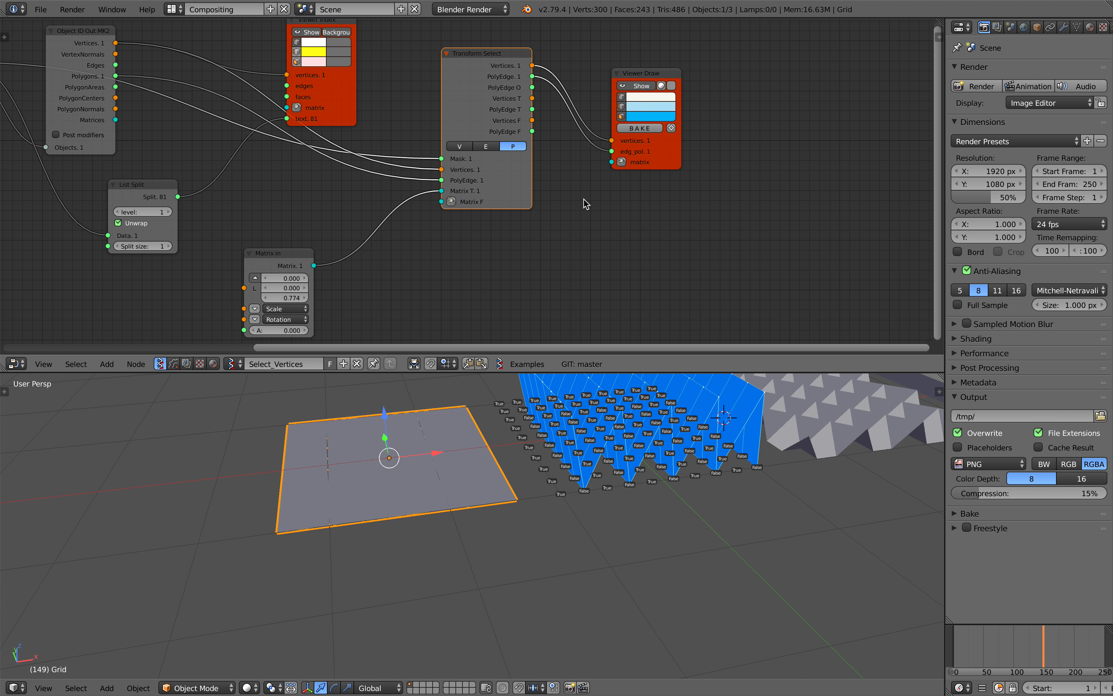
Search the available nodes for "select" and "mask" and look through the matching mask nodes
key("alt+space")
type("s")
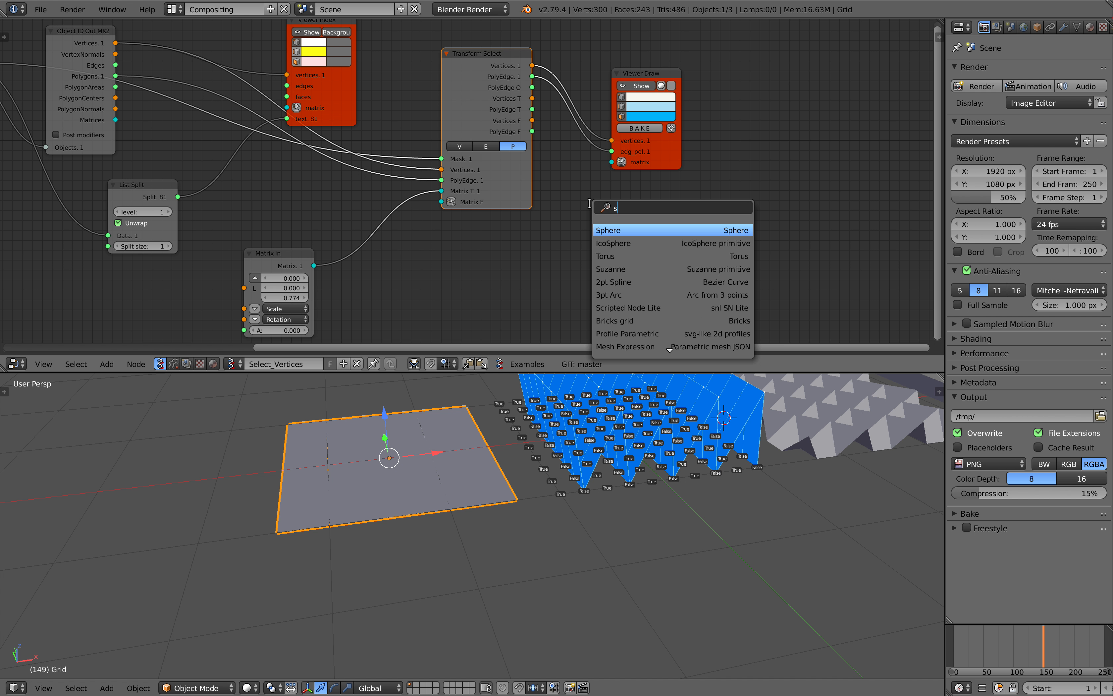
type("elect")
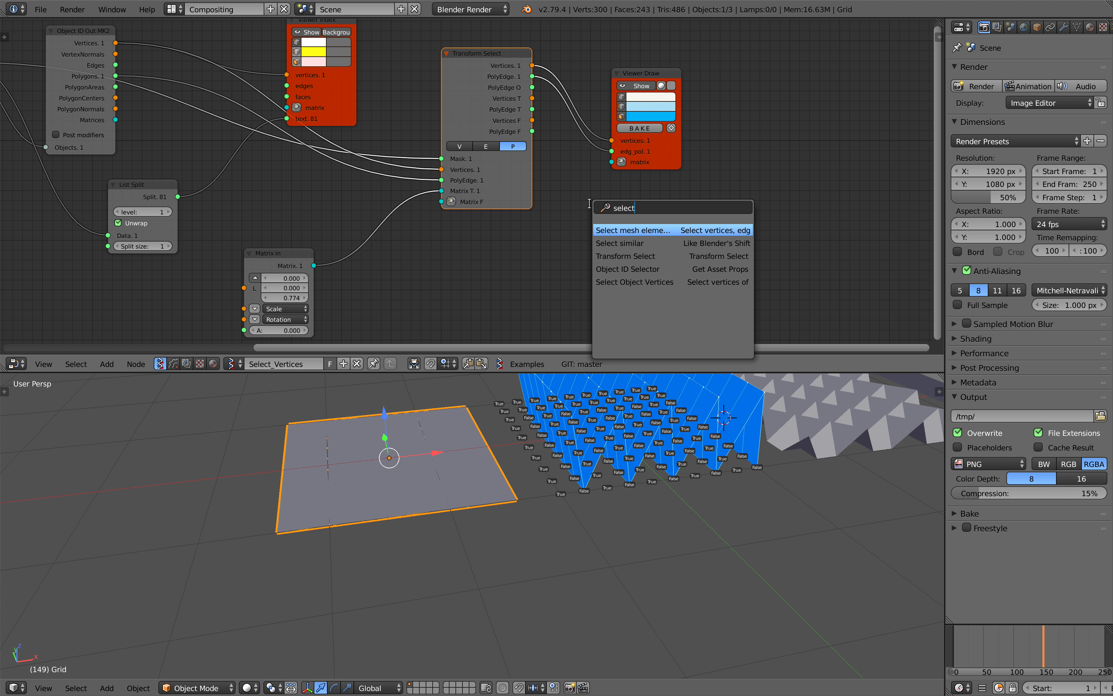
key("BackSpace")
key("BackSpace")
key("BackSpace")
key("BackSpace")
key("BackSpace")
key("BackSpace")
type("mask")
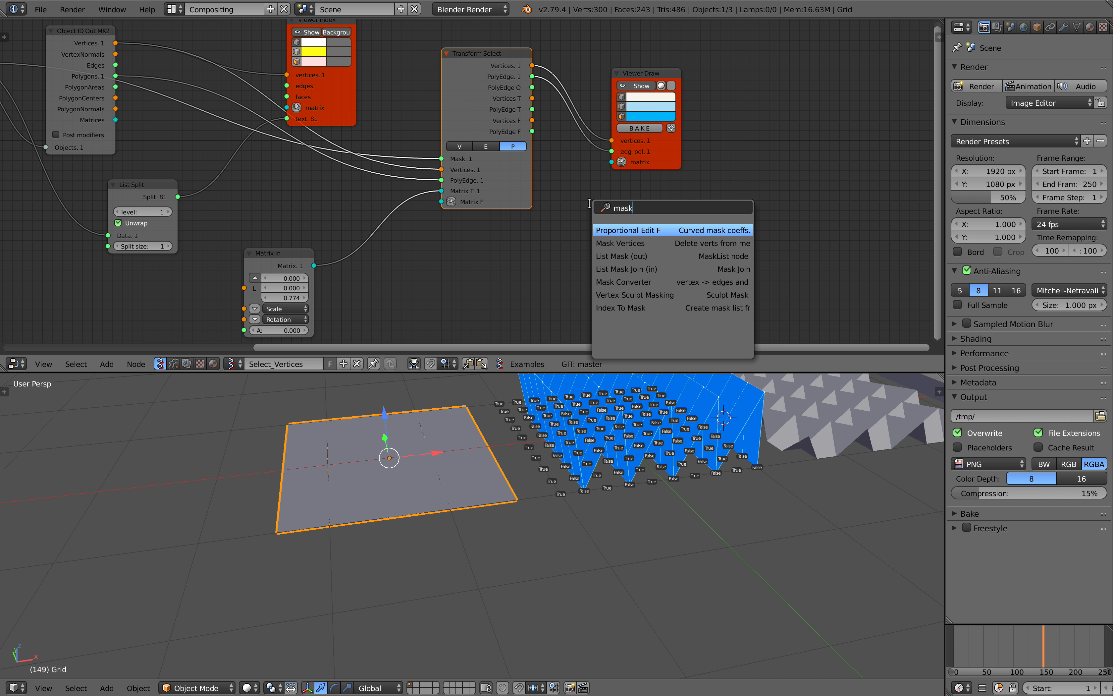
key("Down")
key("Down")
key("Down")
key("Down")
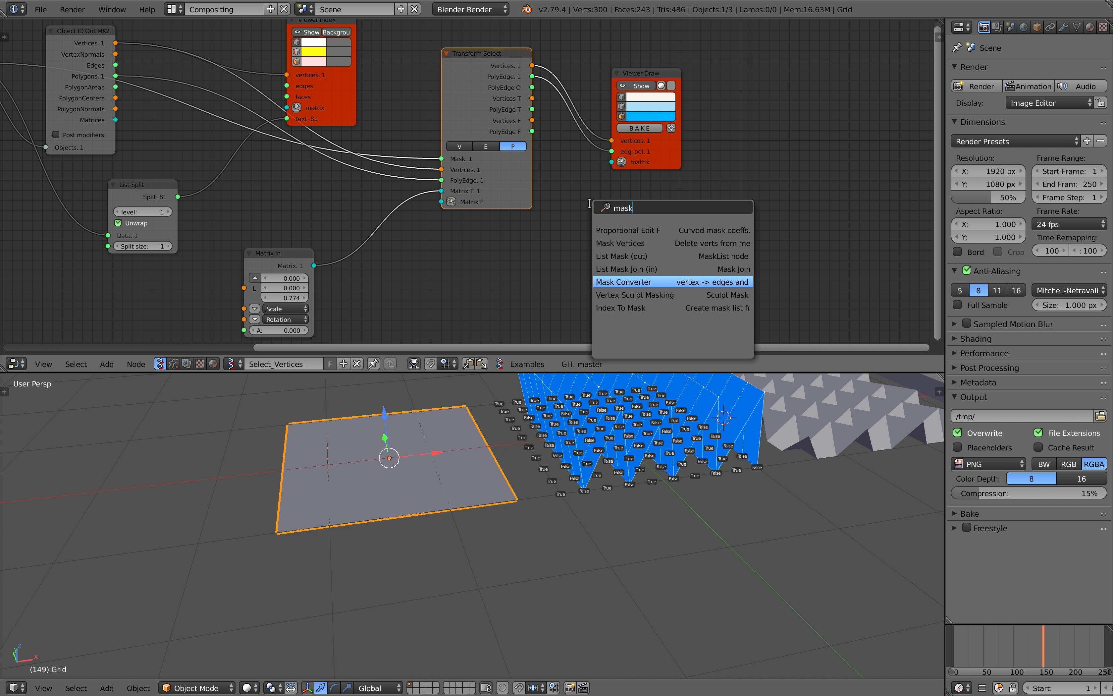
key("Up")
key("Up")
key("Down")
key("Down")
key("Down")
key("Down")
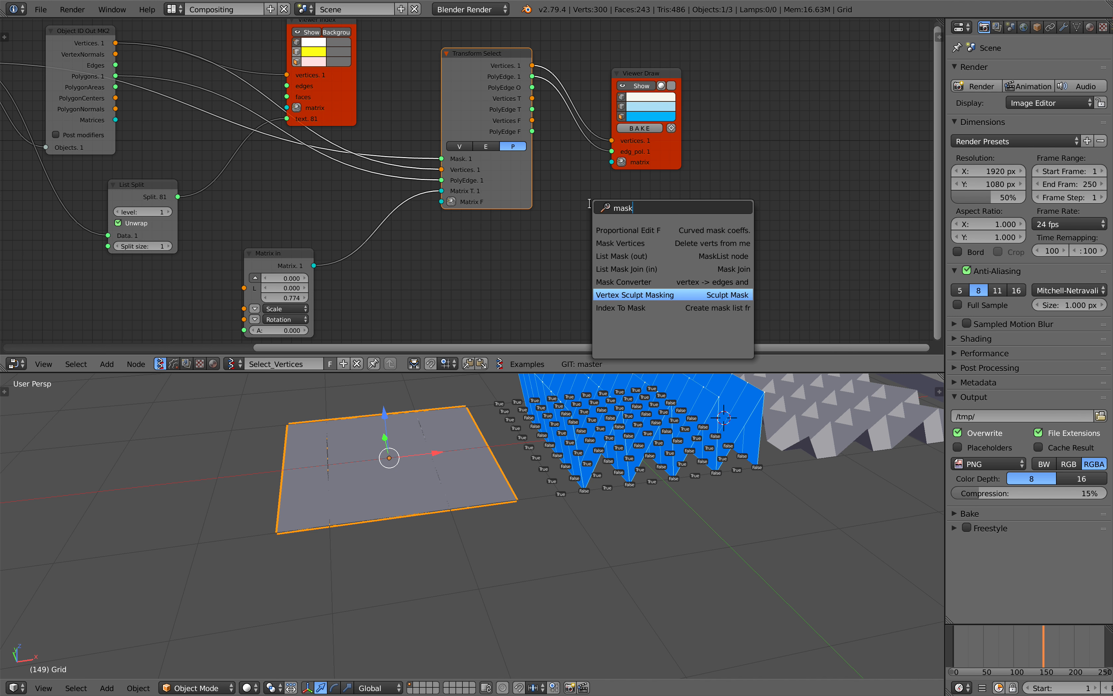
key("Up")
key("Escape")
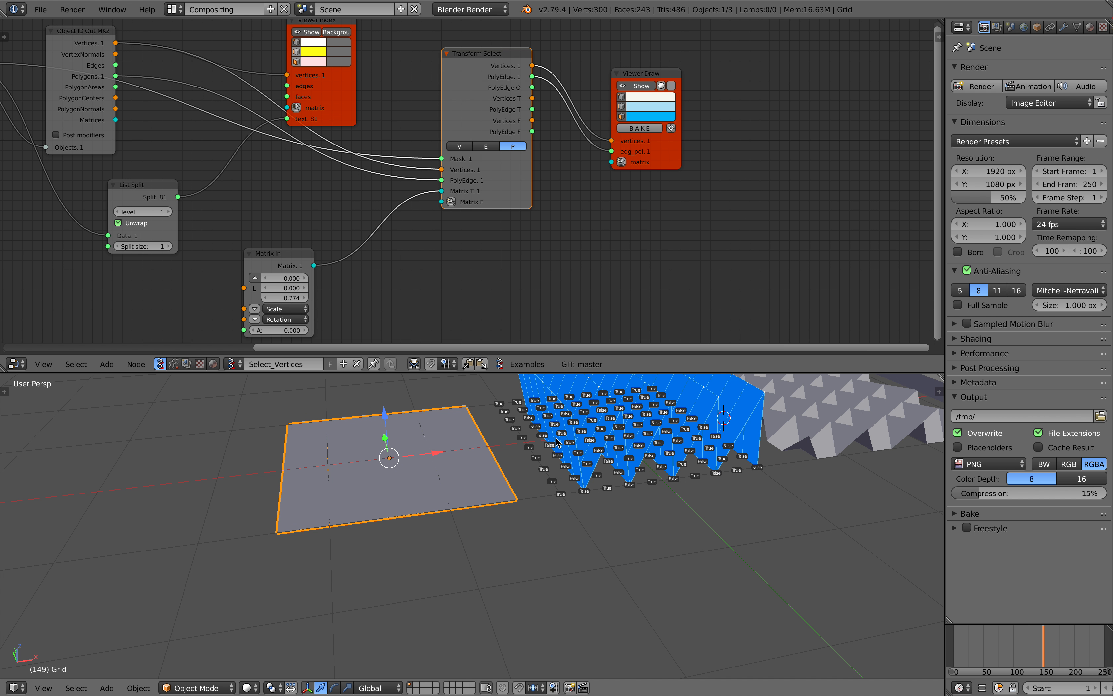
Reopen the recent file select_vertices_of_grid_002.blend and deselect all objects
left_click(40, 9)
mouse_move(84, 52)
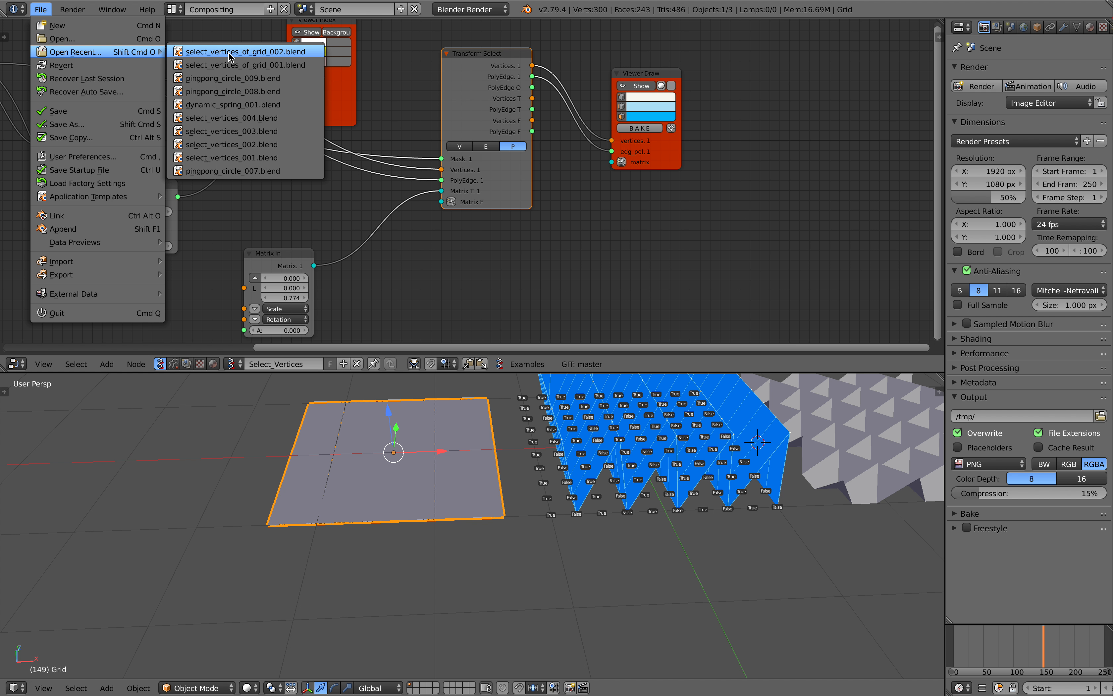
left_click(229, 52)
middle_click_drag(525, 453, 478, 465)
key("a")
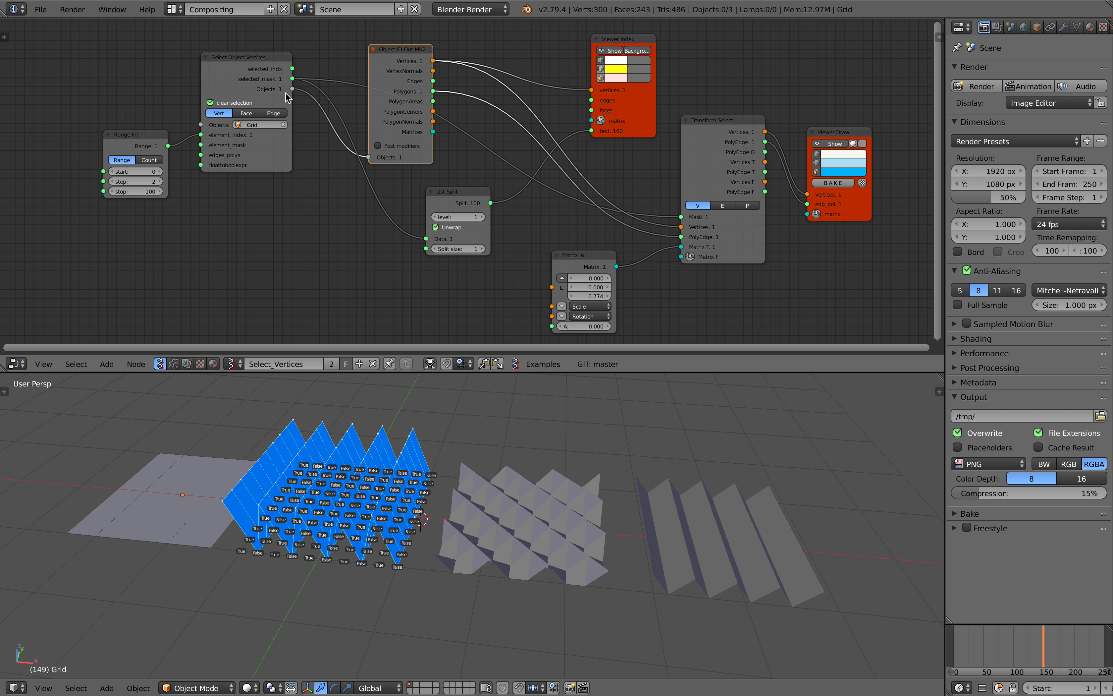
Shift the Range Int, Select Object Vertices and Object ID Out nodes to make the start of the node tree more compact
scroll(285, 106, "up", 2)
left_click(114, 144)
scroll(114, 141, "up", 1)
left_click_drag(213, 81, 181, 81)
left_click_drag(102, 123, 108, 124)
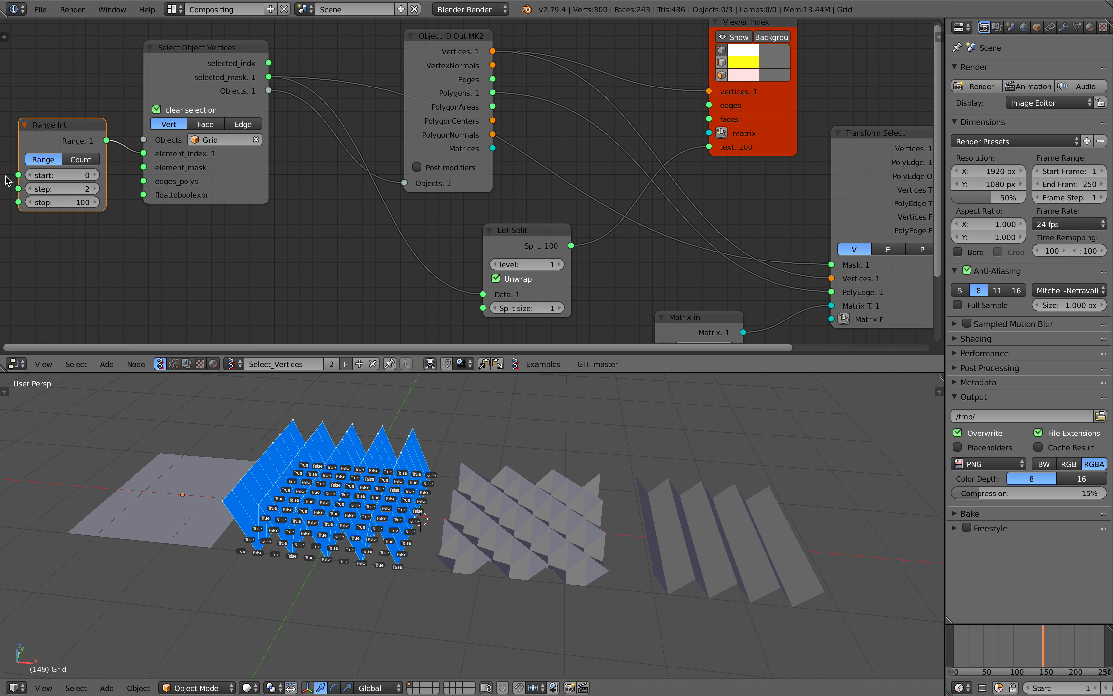
scroll(126, 158, "down", 1)
mouse_move(406, 74)
left_mouse_down()
mouse_move(378, 89)
mouse_move(377, 78)
left_mouse_up()
scroll(378, 90, "down", 1)
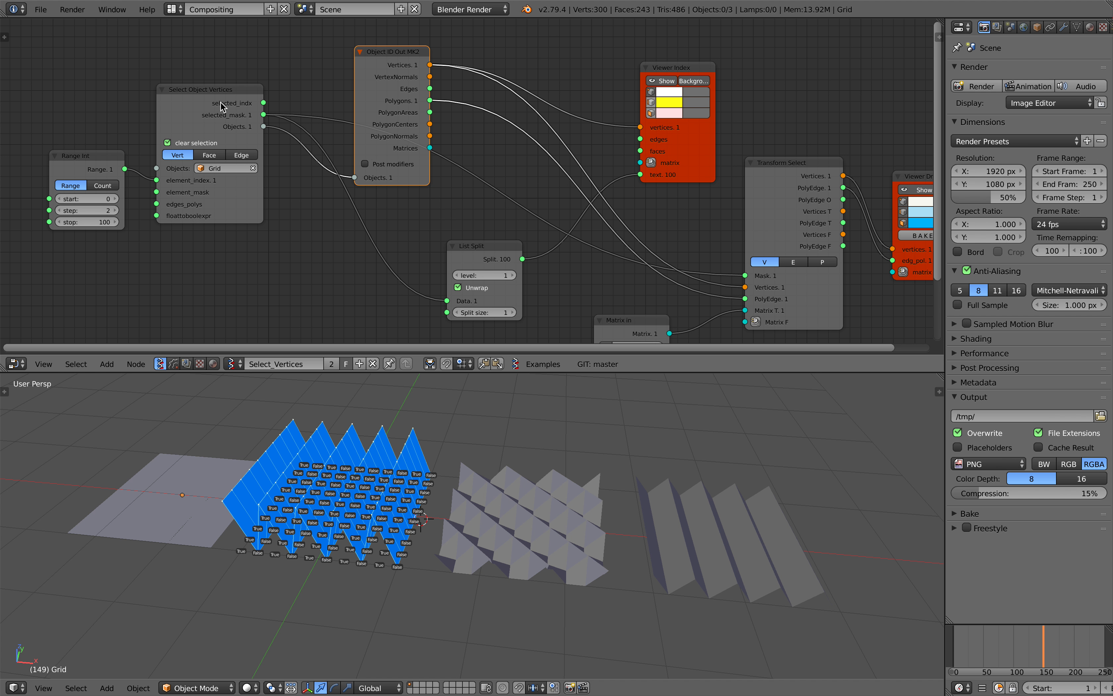
Move the List Split node closer to Select Object Vertices and raise the Viewer Index and Transform Select nodes
middle_click_drag(400, 401, 410, 404)
left_click_drag(462, 246, 409, 238)
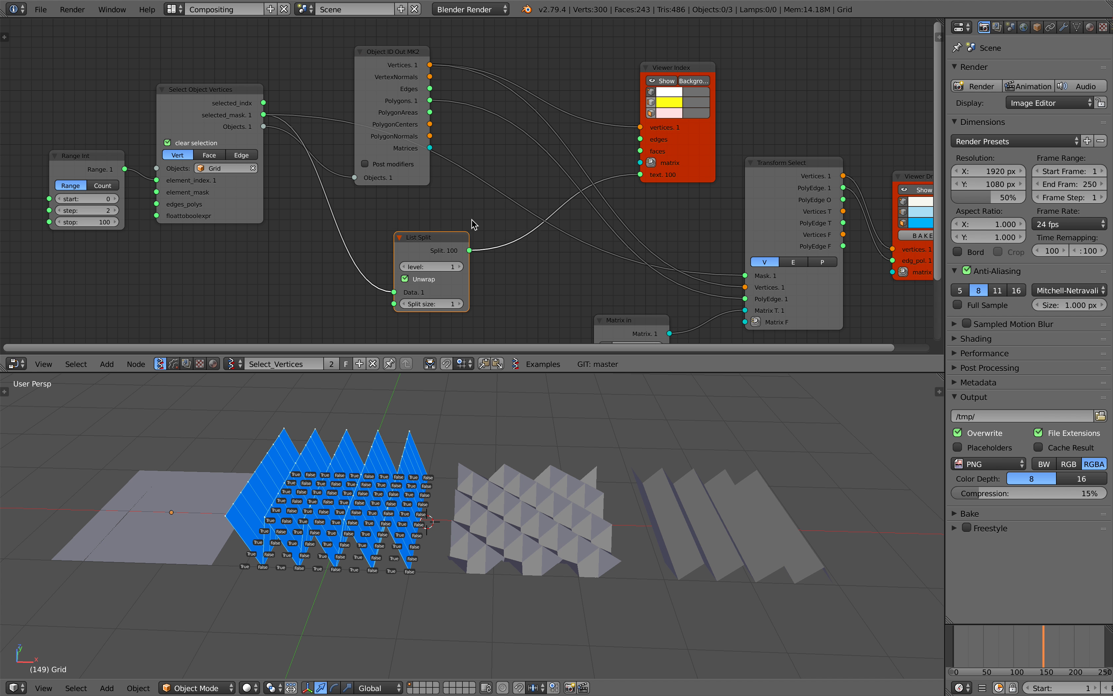
scroll(442, 198, "right", 5)
scroll(483, 184, "right", 4)
middle_click_drag(390, 472, 378, 472)
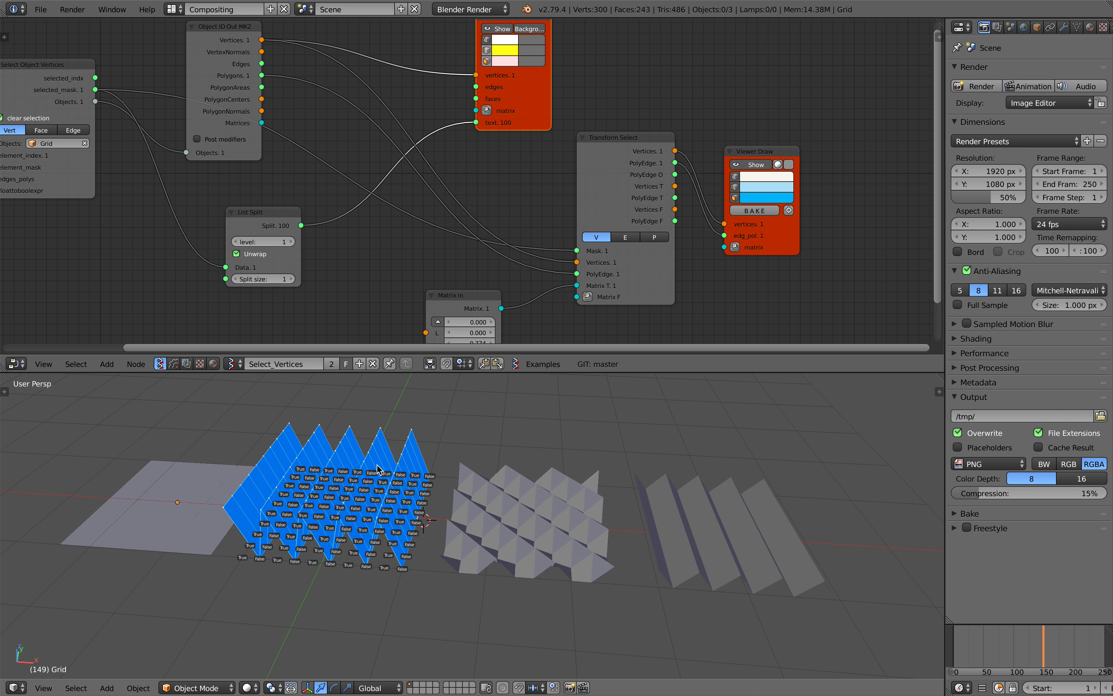
middle_click_drag(552, 193, 534, 180)
left_click_drag(581, 193, 583, 170)
Duplicate the flat grid and place the copy along X at the far end of the row of baked meshes
right_click(570, 511)
right_click(678, 526)
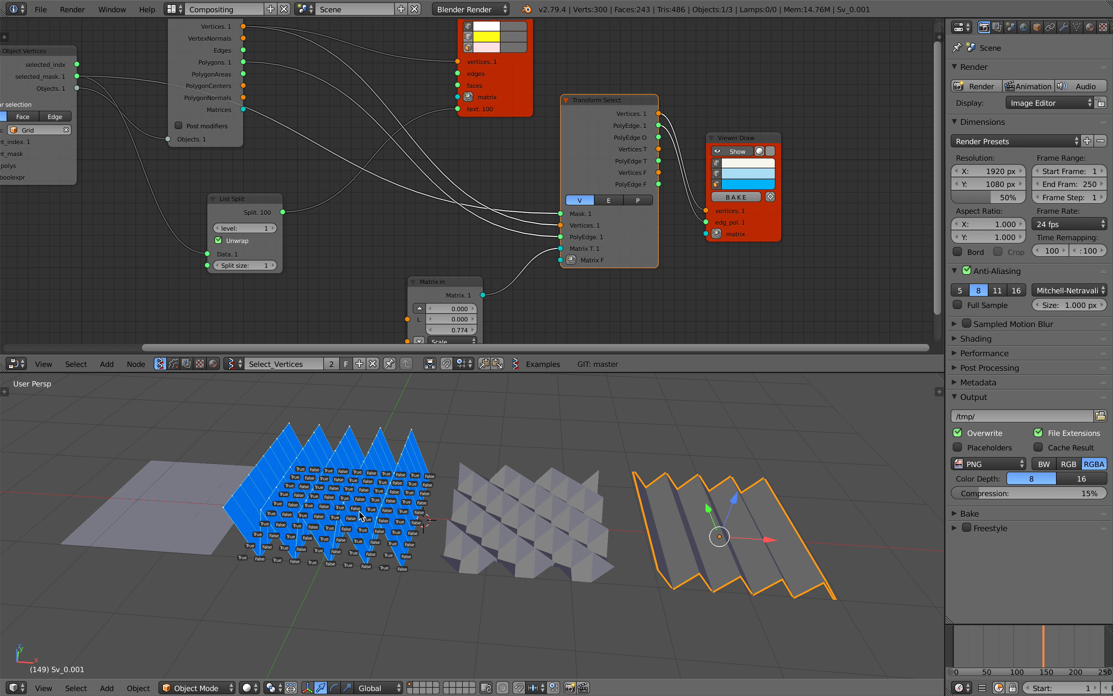
right_click(207, 505)
right_click(583, 519)
scroll(584, 520, "down", 3)
right_click(279, 518)
key("shift+d")
key("x")
left_click(709, 521)
middle_click_drag(708, 521, 547, 482, "shift")
Select both baked meshes with the duplicate grid as the active object and run Join as Shapes
scroll(547, 483, "up", 1)
right_click(364, 466)
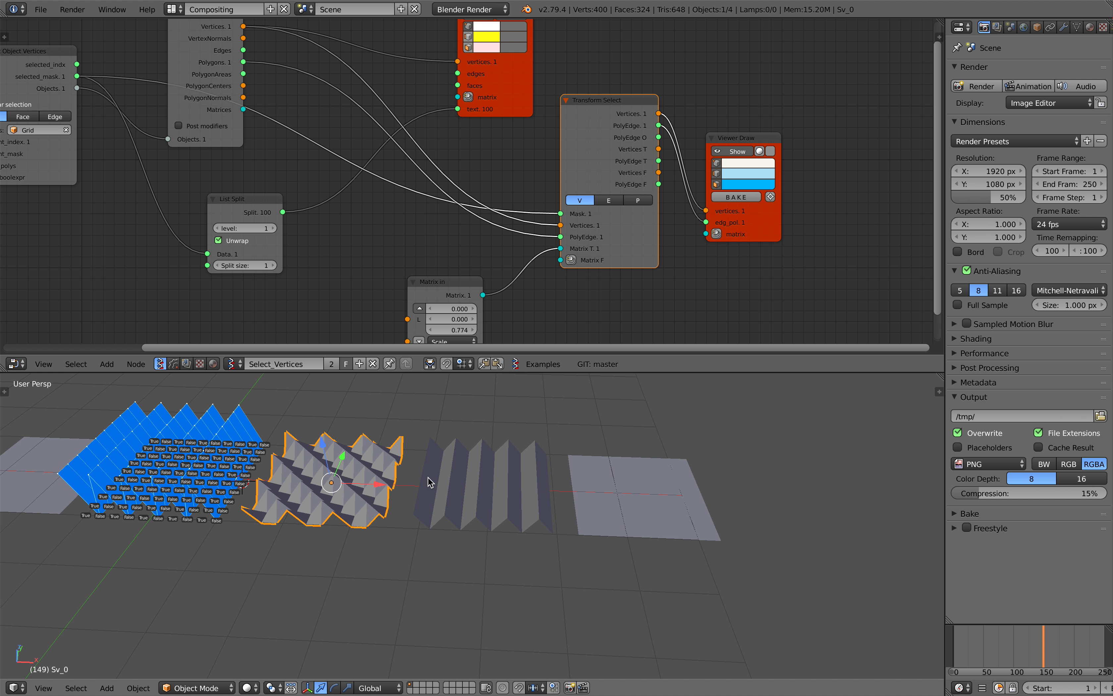
right_click(432, 483, "shift")
right_click(589, 496, "shift")
middle_click_drag(393, 428, 401, 439)
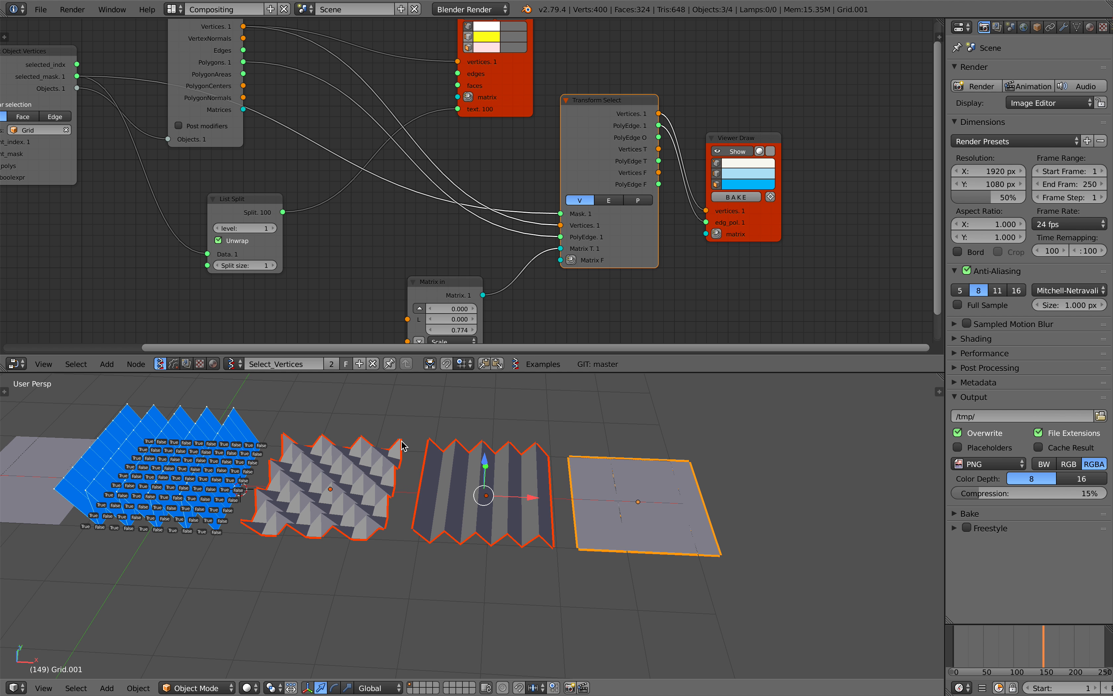
key("ctrl+l")
key("space")
type("shapes")
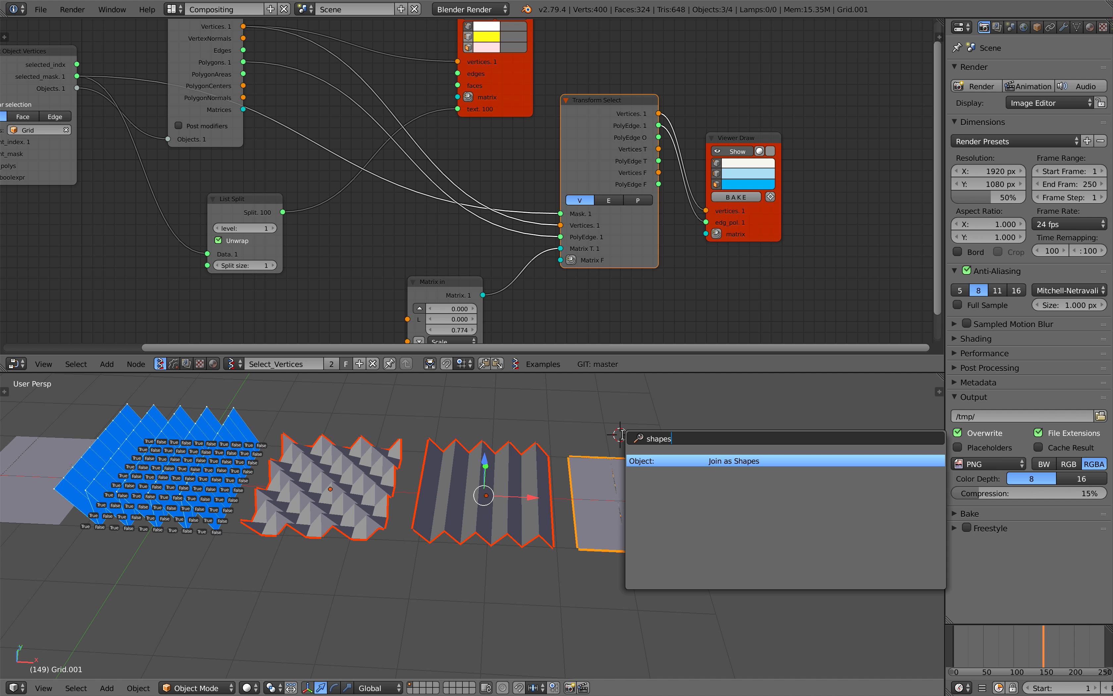
key("Return")
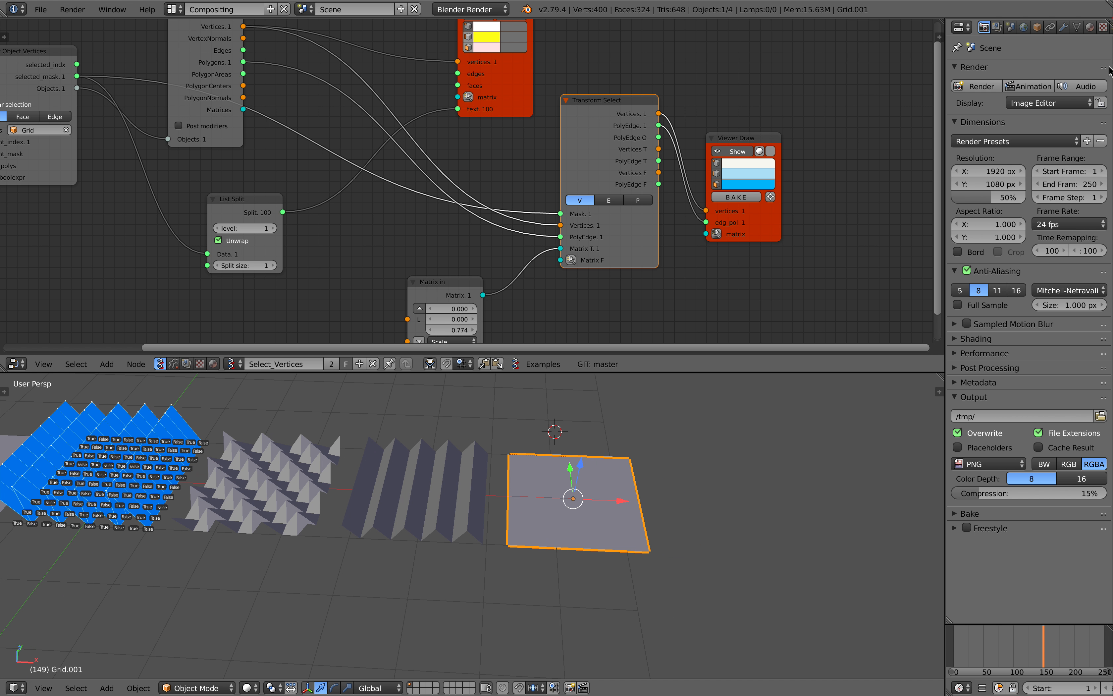
Open the duplicate grid's mesh data properties and delete the duplicate grid
left_click(1077, 27)
mouse_move(1053, 261)
left_mouse_down()
mouse_move(1077, 261)
mouse_move(1053, 270)
left_mouse_up()
middle_click_drag(517, 515, 691, 504, "shift")
key("x")
key("Return")
Save the blend file
middle_click_drag(497, 477, 642, 507, "shift")
middle_click_drag(641, 507, 581, 501)
key("ctrl+s")
left_click(600, 498)
scroll(599, 499, "up", 1)
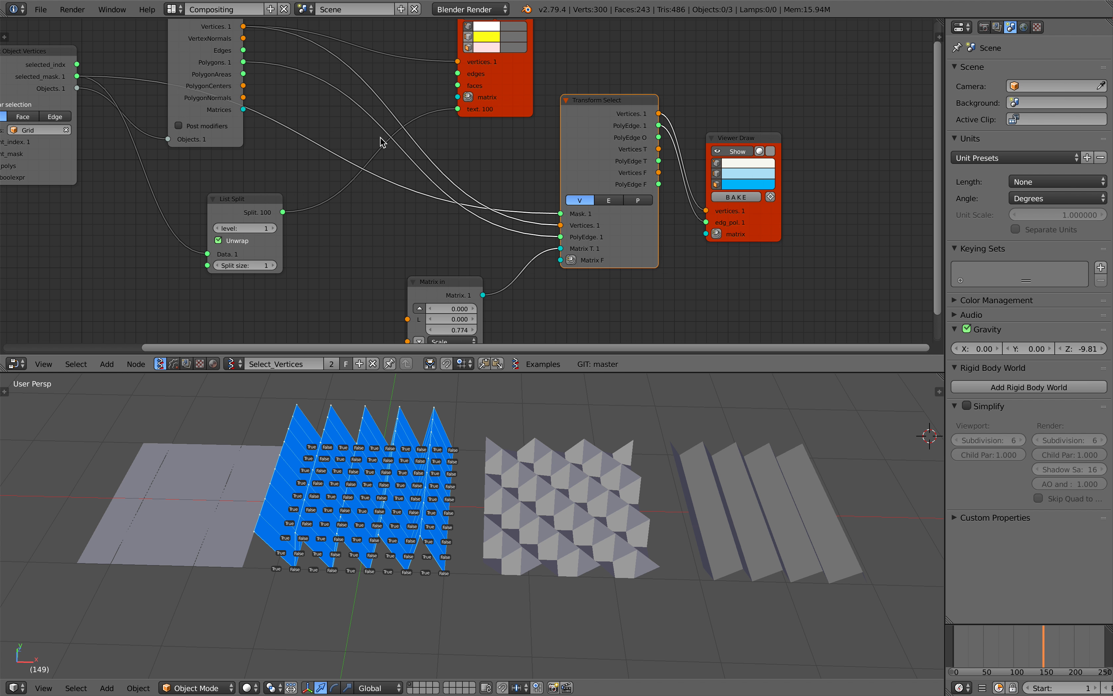
Move the Matrix in node up, closer to the List Split node
scroll(380, 137, "down", 2)
middle_click_drag(381, 138, 441, 139)
left_click_drag(485, 264, 468, 237)
middle_click_drag(431, 209, 472, 218)
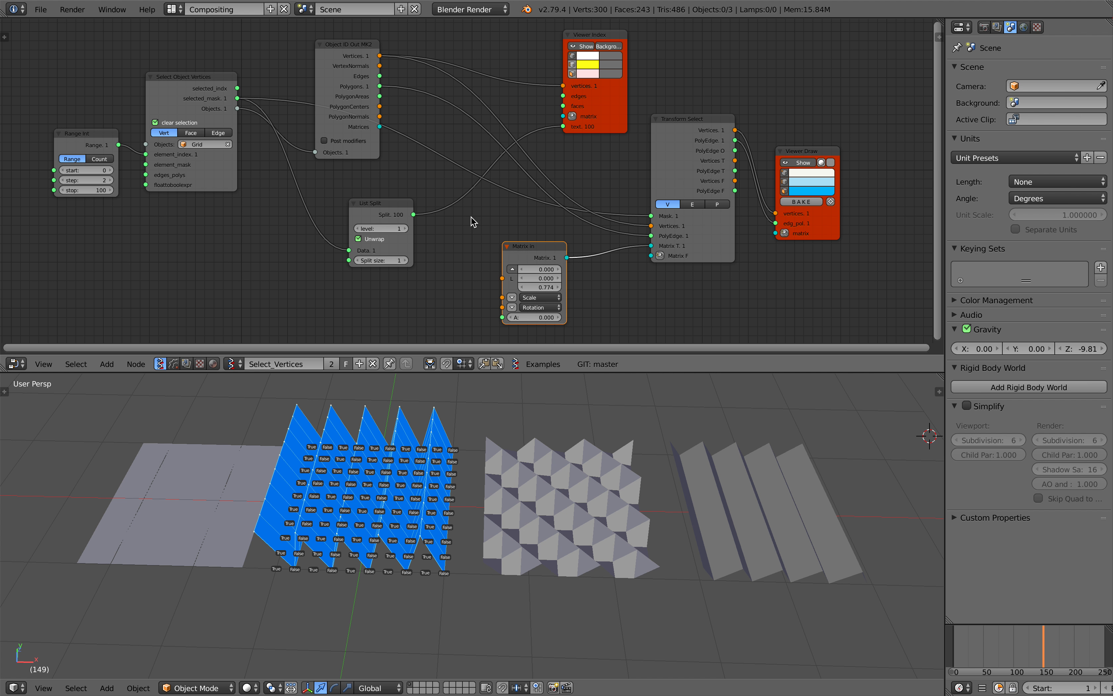
Nudge the Select Object Vertices node slightly up and away from the Range Int node
scroll(294, 188, "up", 4)
middle_click_drag(268, 170, 452, 206)
scroll(452, 206, "up", 3)
middle_click_drag(375, 189, 442, 211)
left_click_drag(409, 216, 422, 209)
scroll(422, 209, "up", 1)
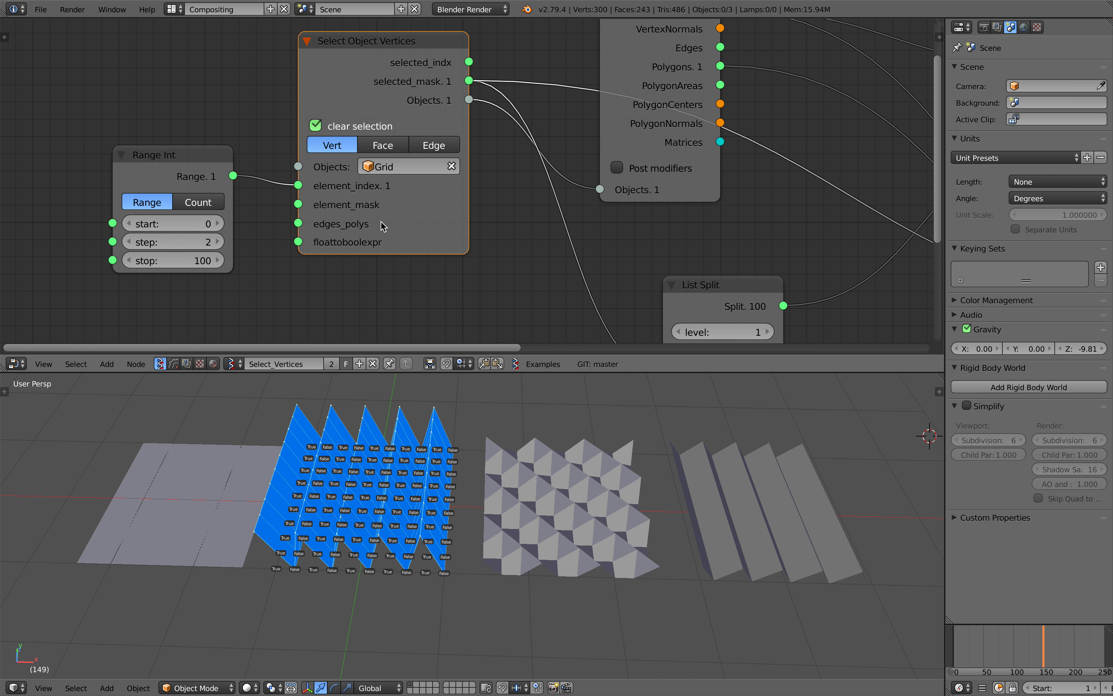
Examine the Select Object Vertices node's inputs and the Range Int link into element_index
scroll(343, 215, "down", 3)
middle_click_drag(393, 224, 292, 206)
scroll(294, 206, "up", 1)
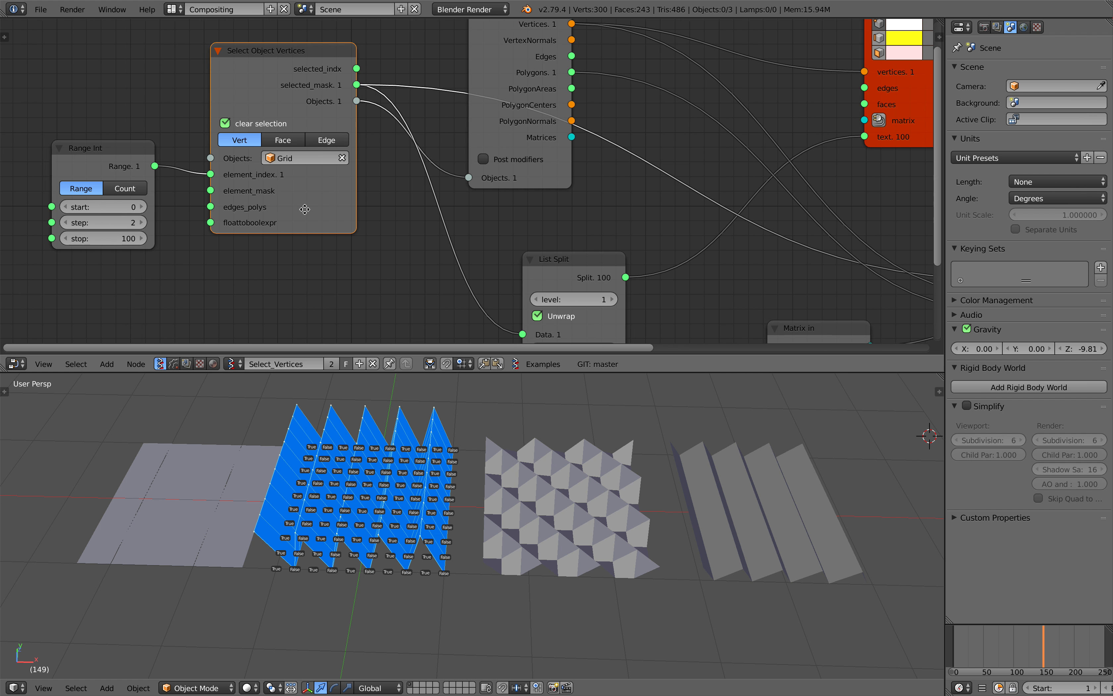
middle_click_drag(398, 211, 305, 211)
scroll(322, 129, "down", 3)
mouse_move(420, 161)
middle_mouse_down()
mouse_move(348, 137)
mouse_move(412, 172)
middle_mouse_up()
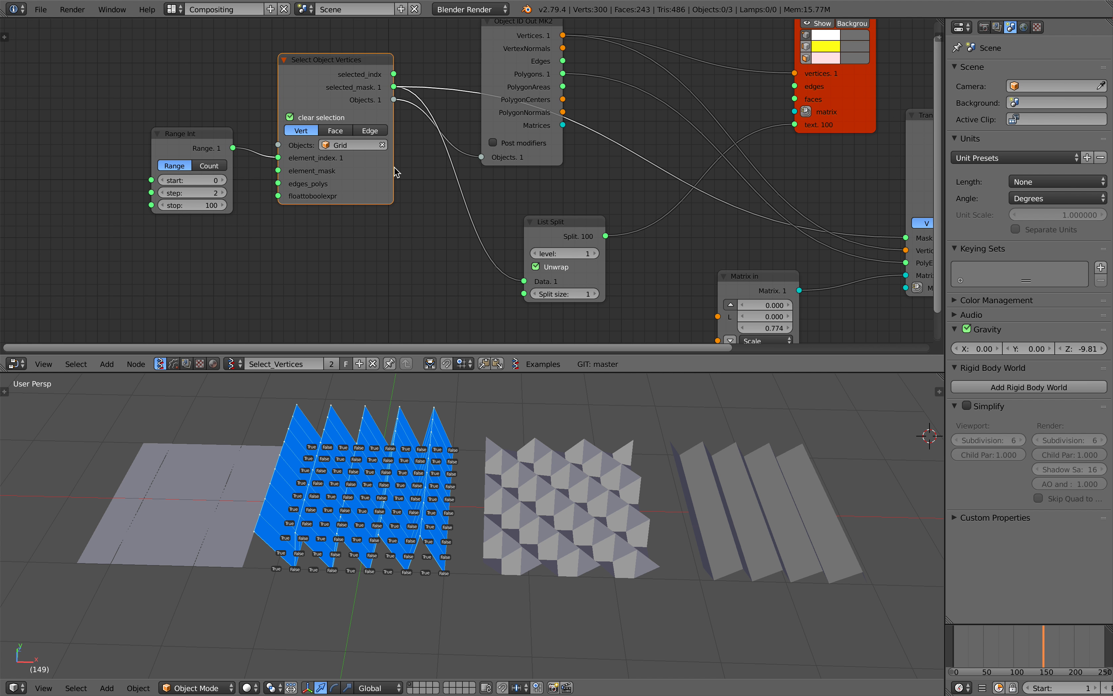
scroll(204, 151, "up", 2)
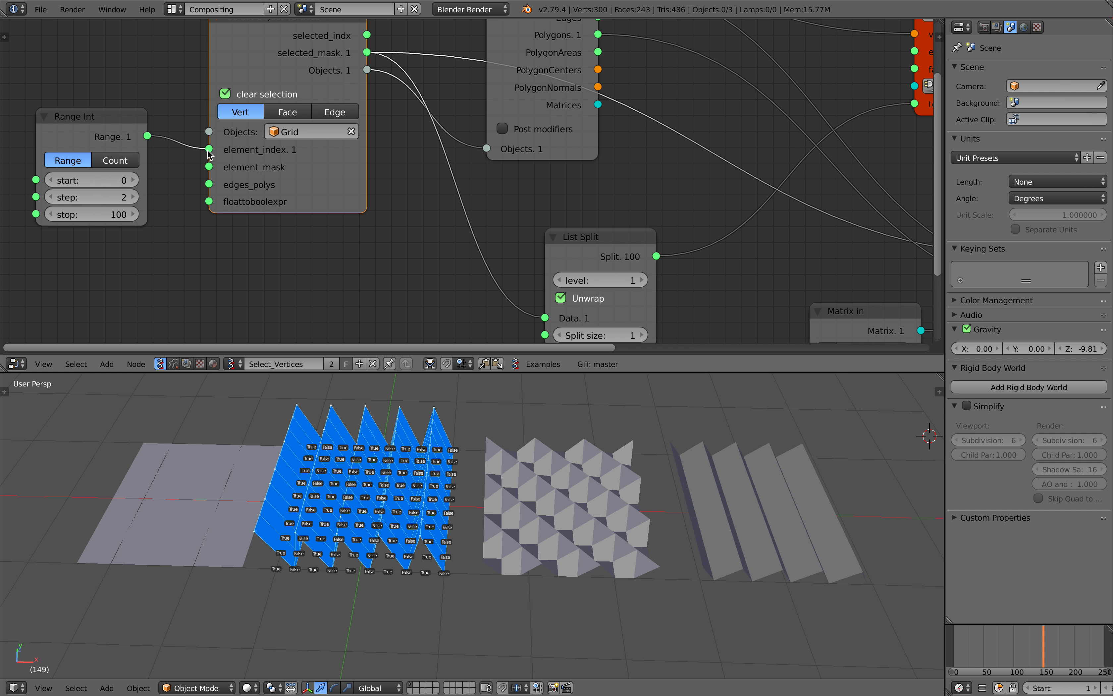
scroll(460, 234, "down", 6)
Raise the List Split node and shift the Matrix in node closer to it
middle_click_drag(616, 230, 425, 209)
left_click_drag(364, 196, 361, 170)
left_click(522, 244)
left_click_drag(521, 244, 495, 235)
middle_click_drag(546, 218, 558, 229)
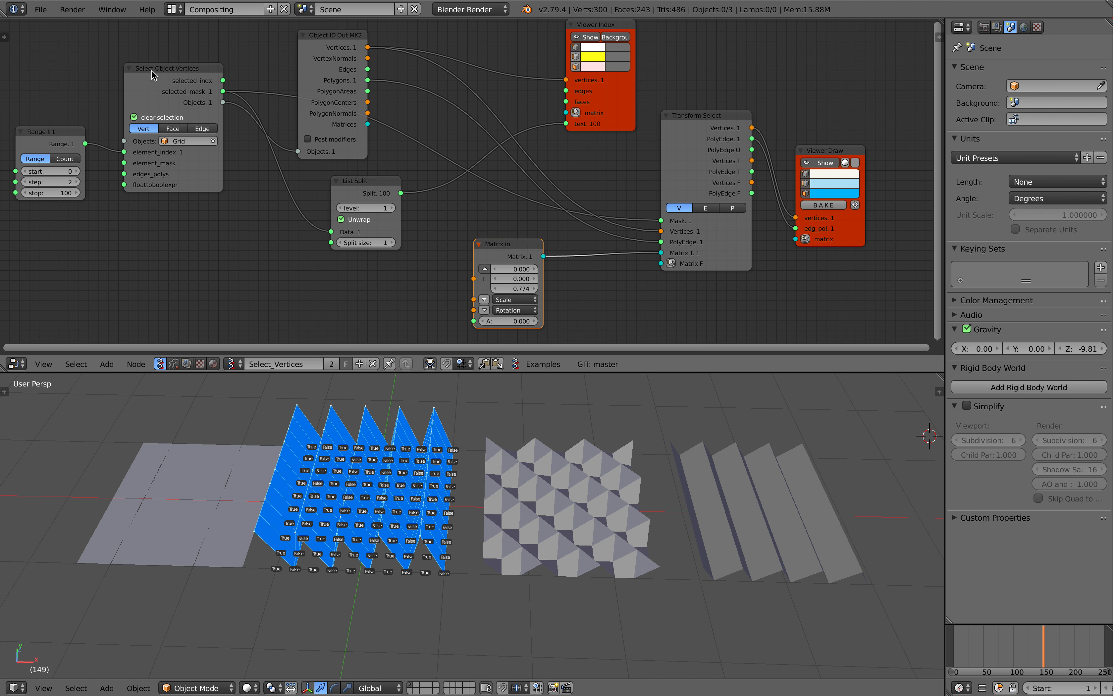